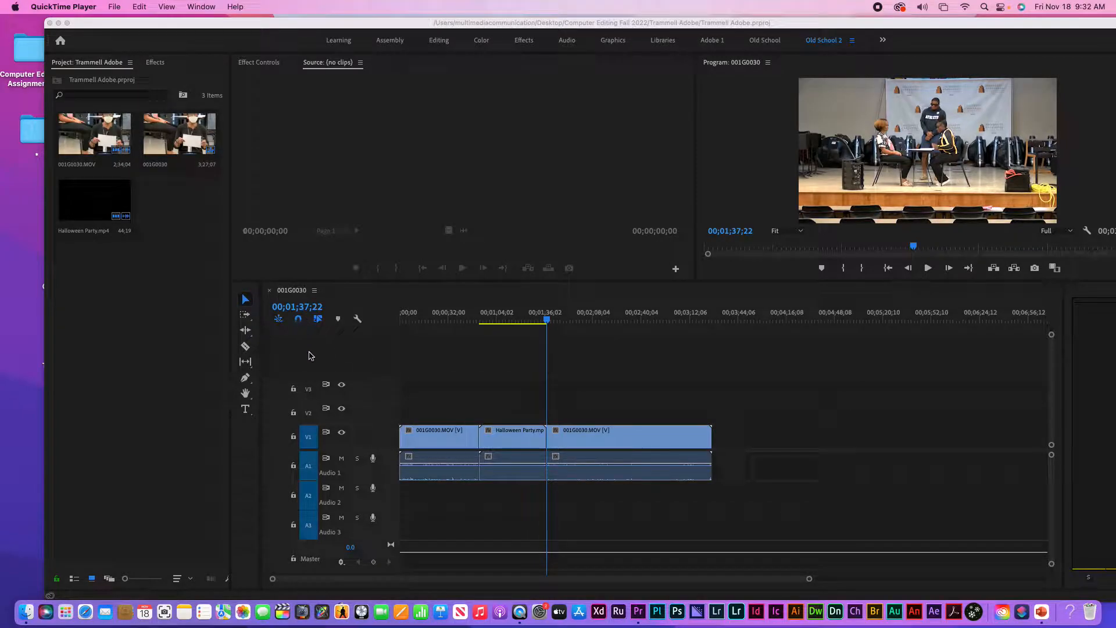
Enable snapping and snap the third 001G0030.MOV clip against the playhead on V1
click(339, 342)
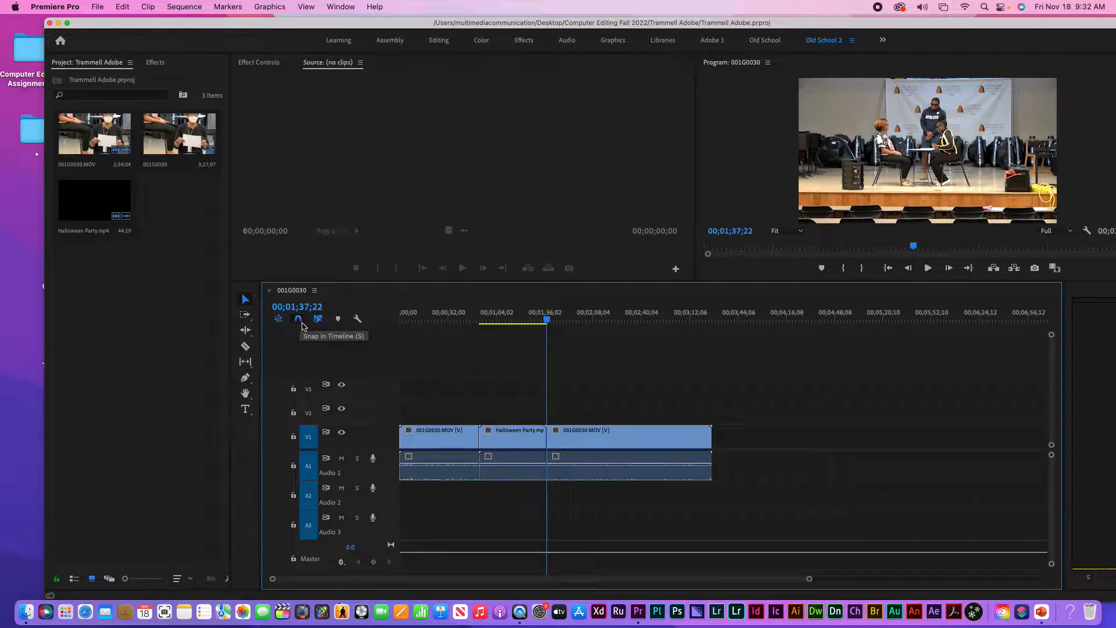
click(298, 319)
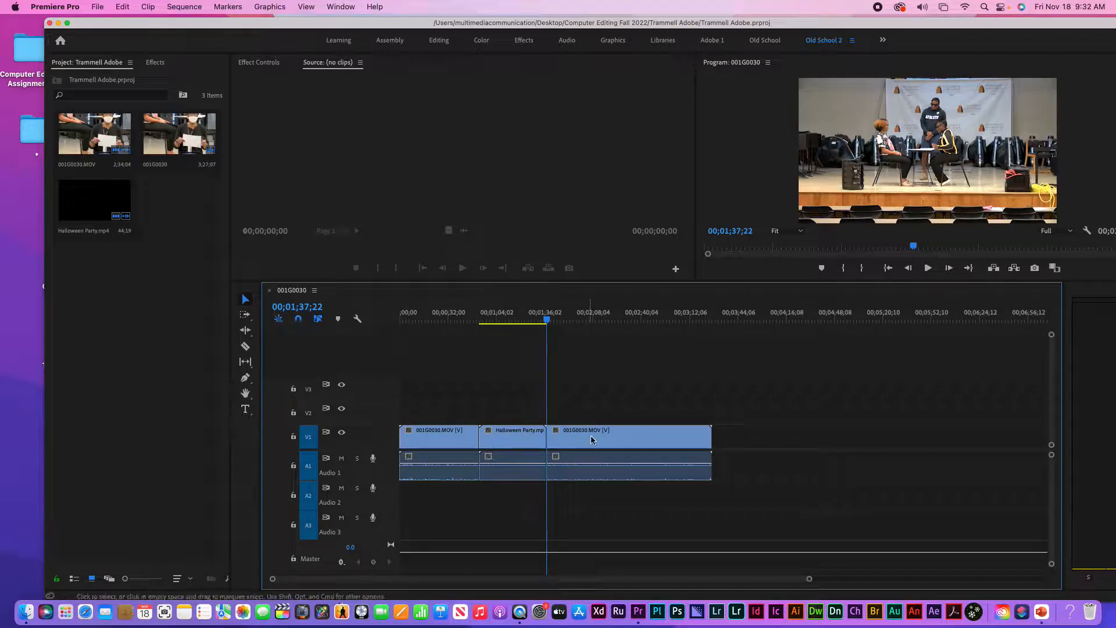
drag(585, 435, 599, 384)
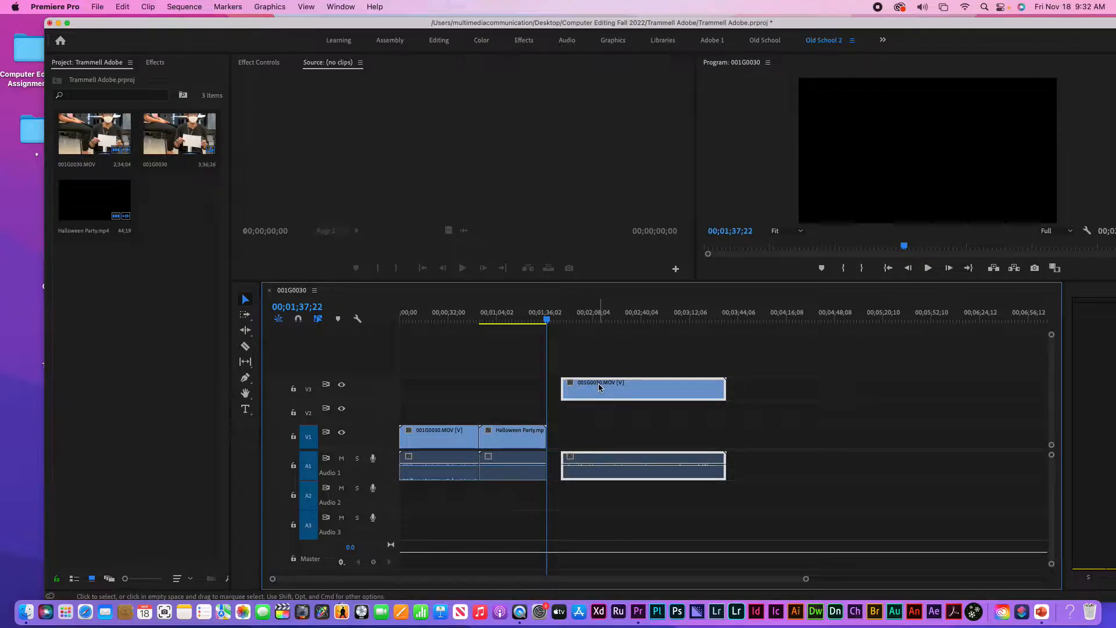
click(298, 318)
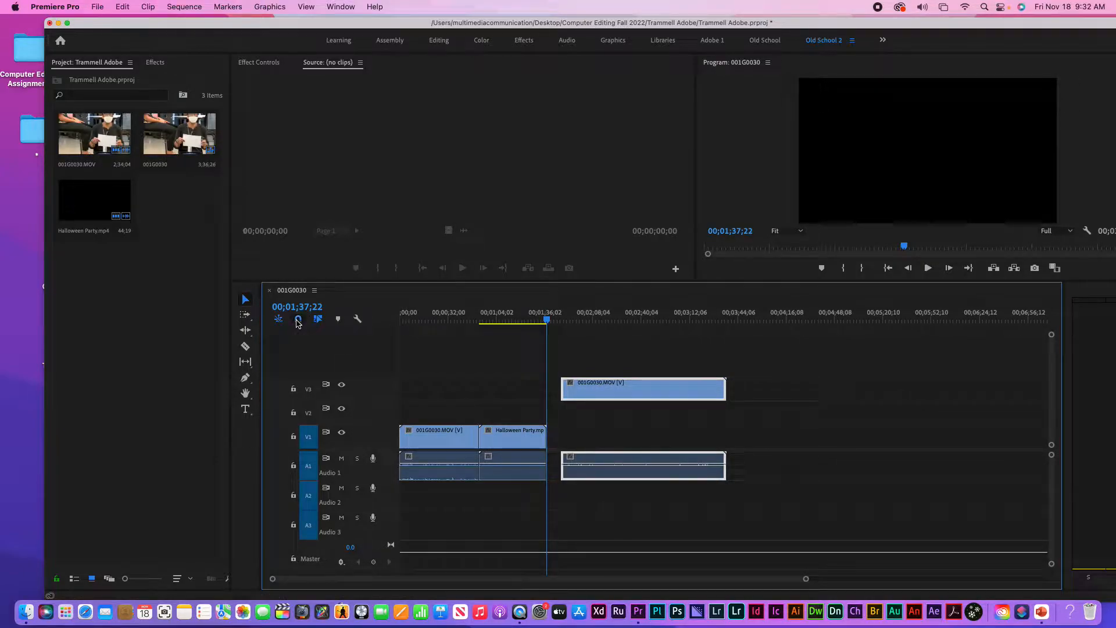
drag(623, 388, 616, 432)
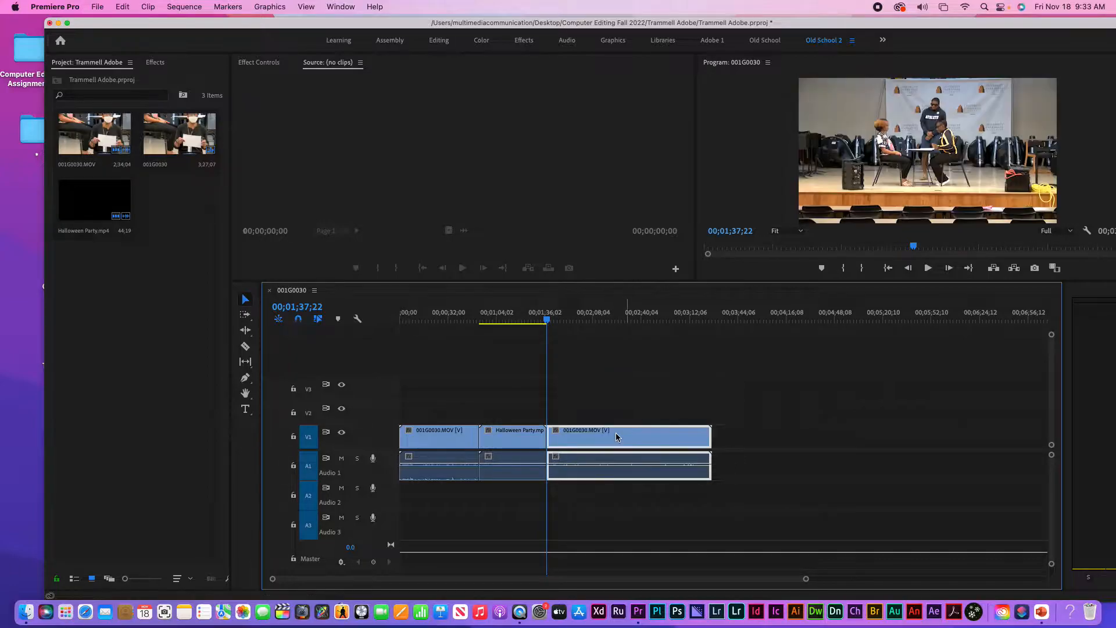
click(299, 320)
click(300, 320)
click(104, 198)
drag(104, 199, 727, 442)
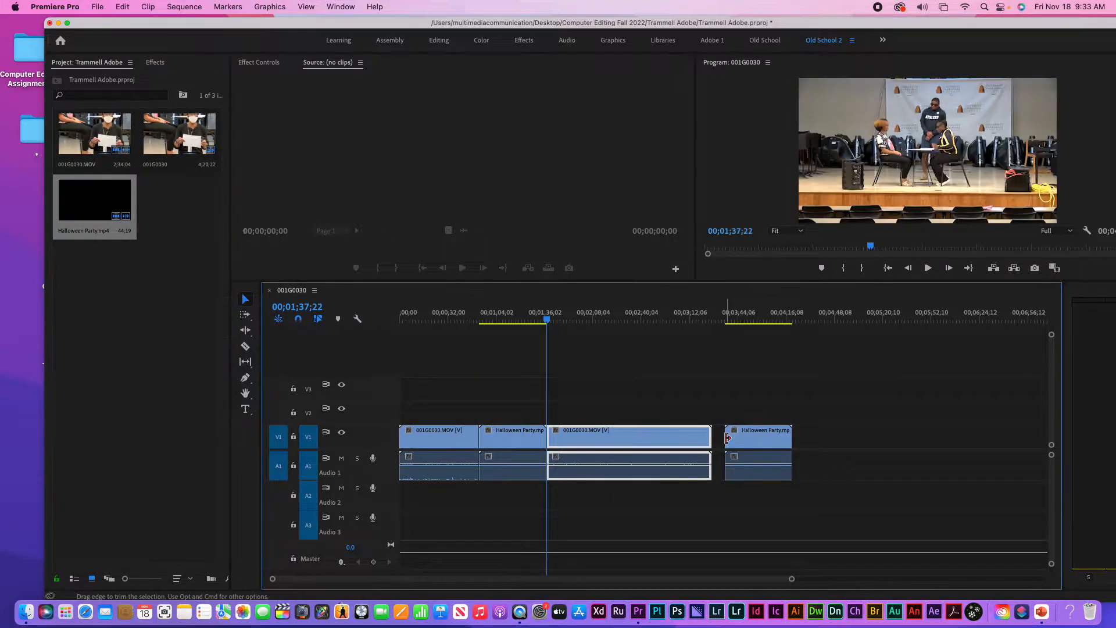
key(super+z)
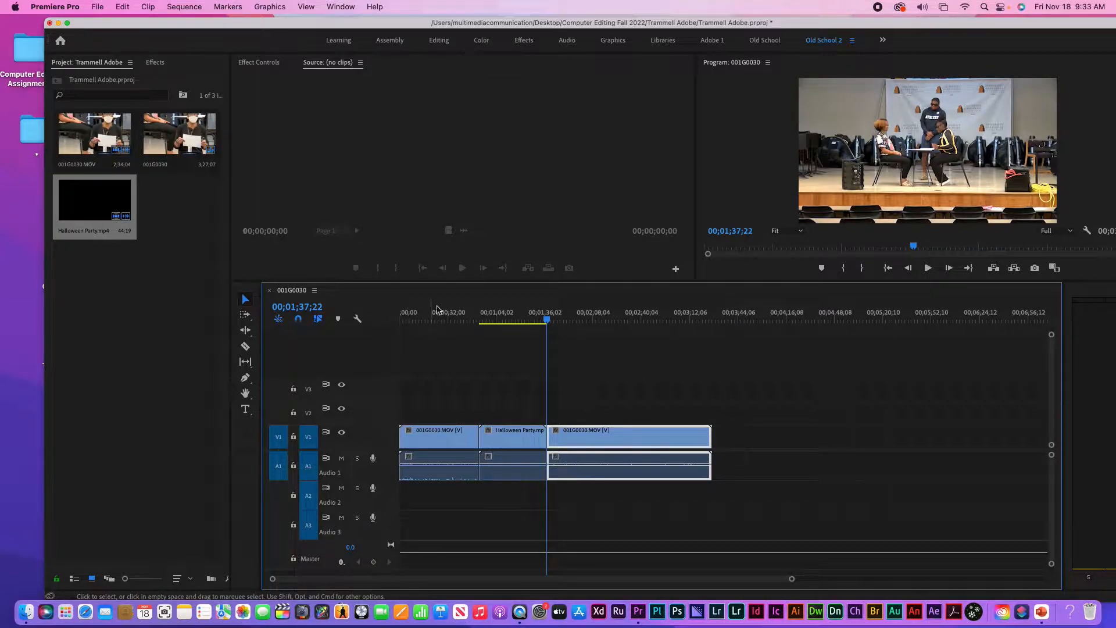
click(86, 200)
Load Halloween Party.mp4 in the source viewer, mark In 00;00;10;29 and Out 00;00;26;23, and try placing it
double_click(86, 199)
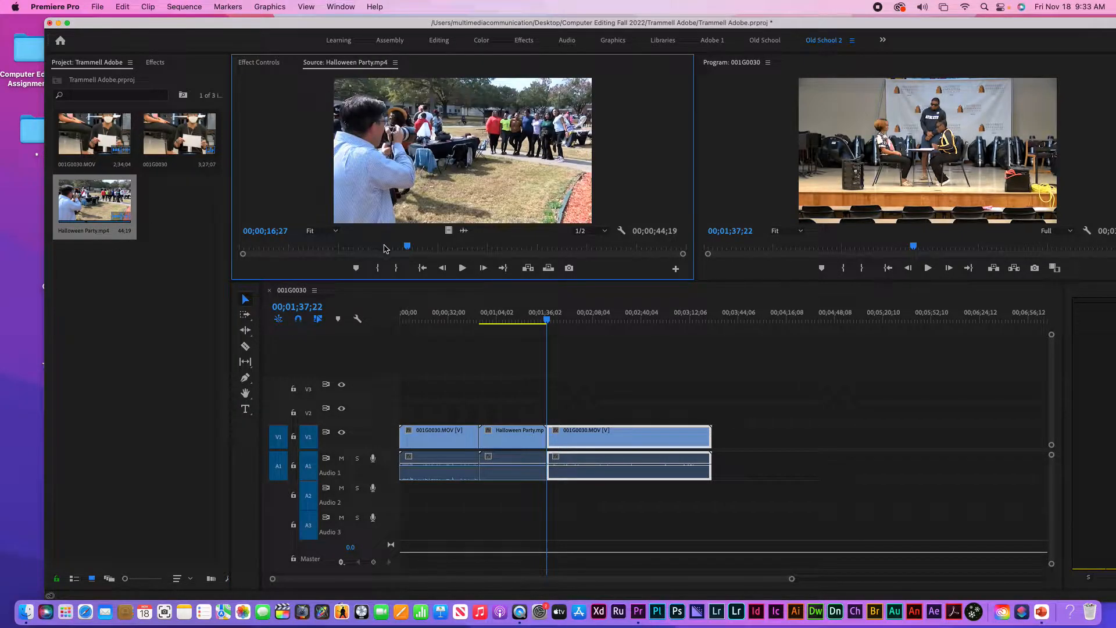
drag(407, 246, 350, 259)
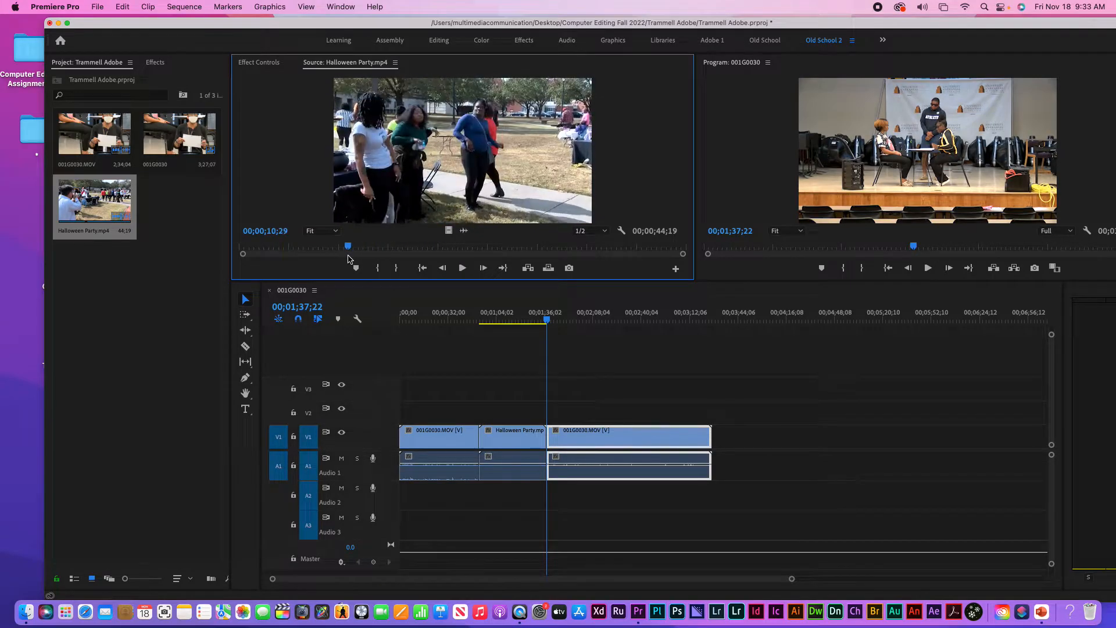
key(i)
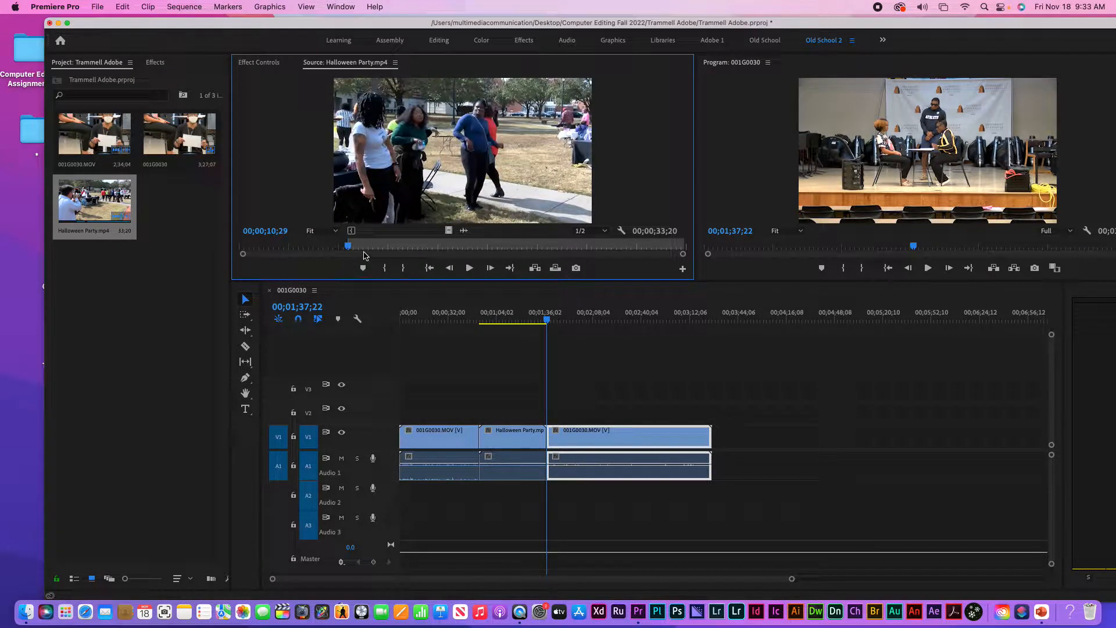
click(507, 245)
key(o)
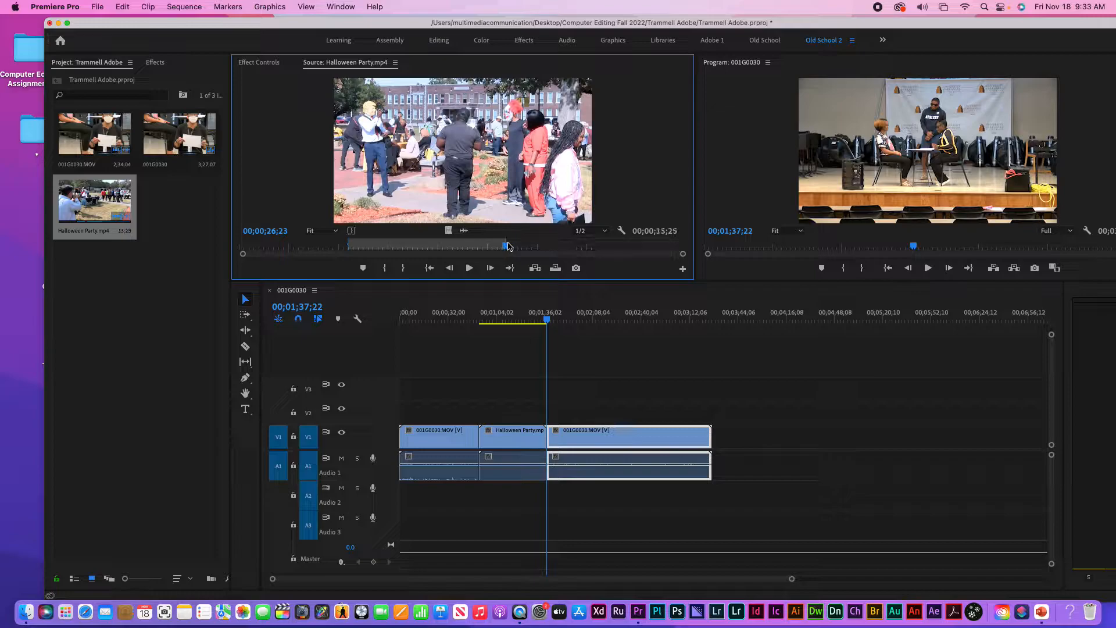
drag(485, 181, 494, 156)
Re-mark the source range from 00;00;32;20 to 00;00;37;20 and try dragging it into the sequence
click(564, 247)
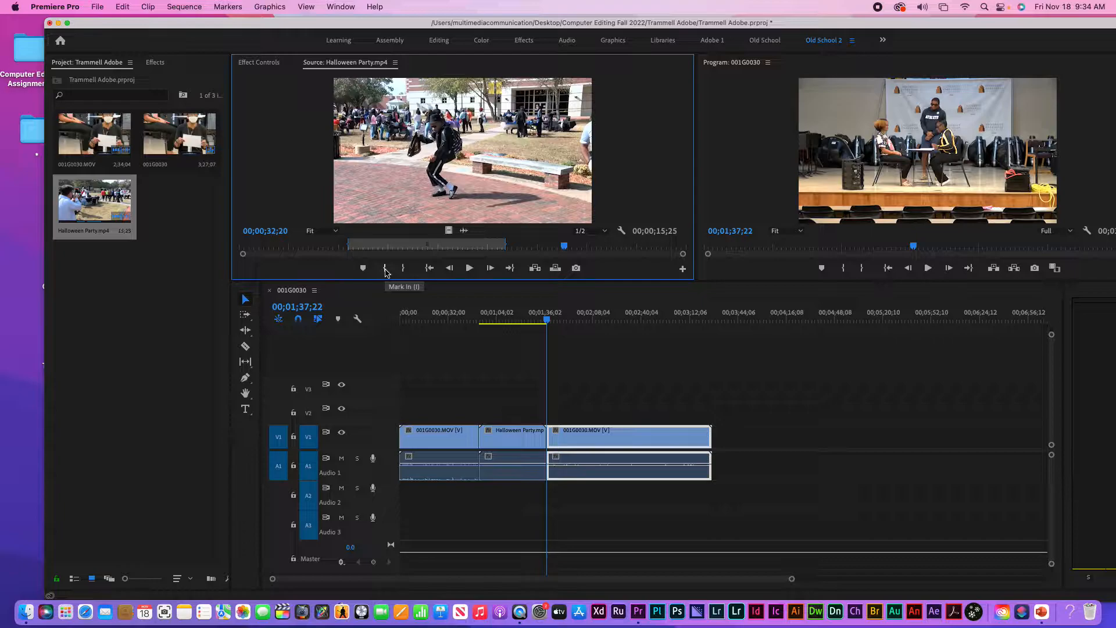
click(385, 269)
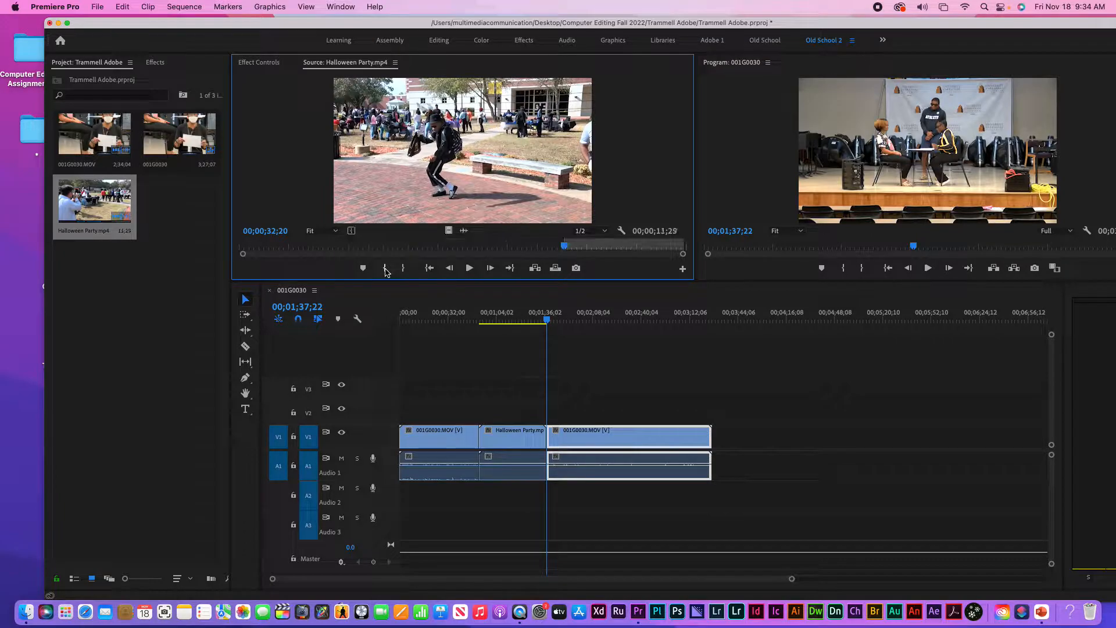
click(615, 248)
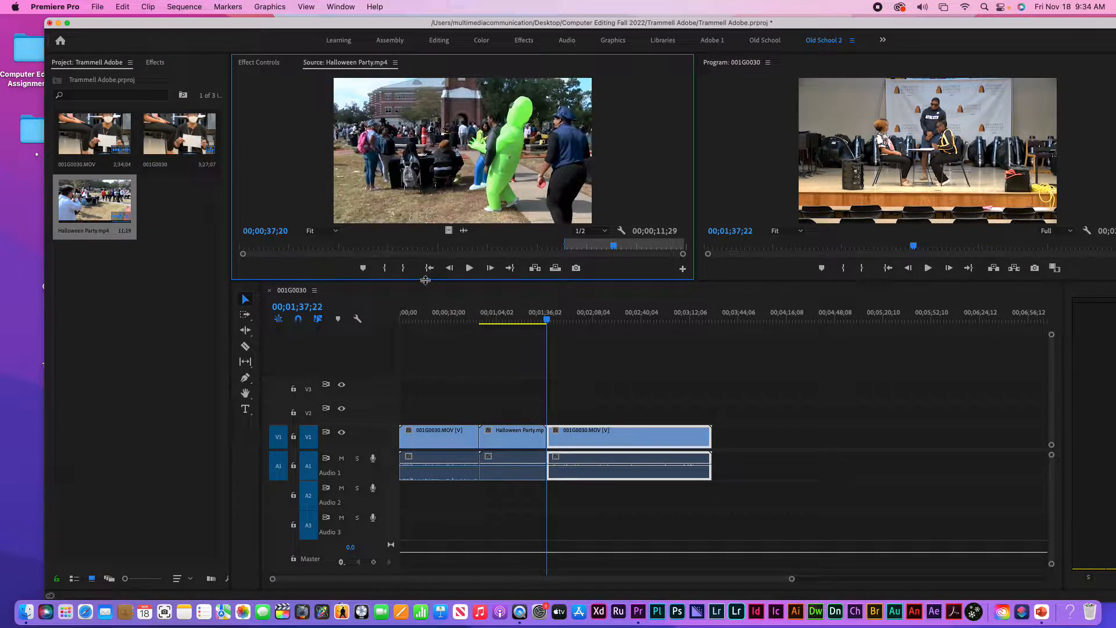
click(404, 268)
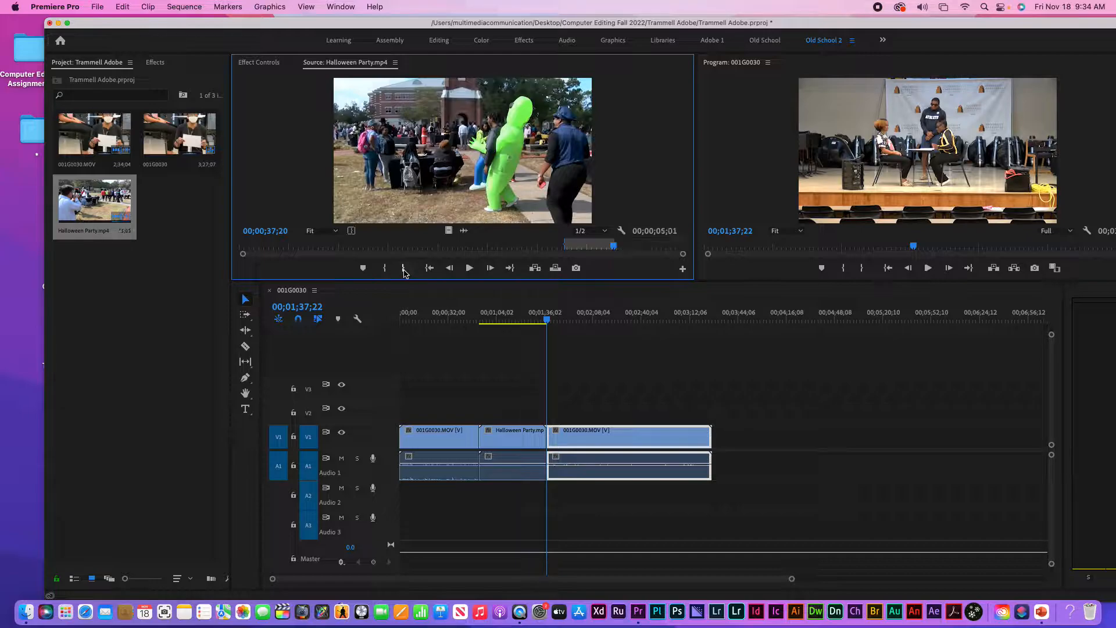
drag(454, 194, 705, 367)
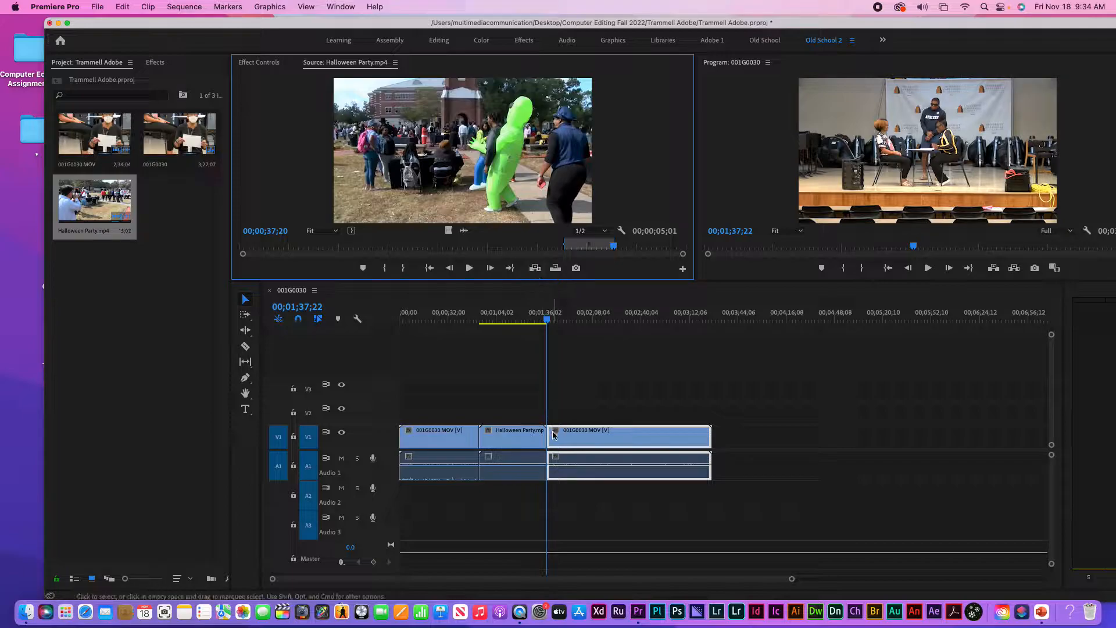
drag(552, 456, 561, 384)
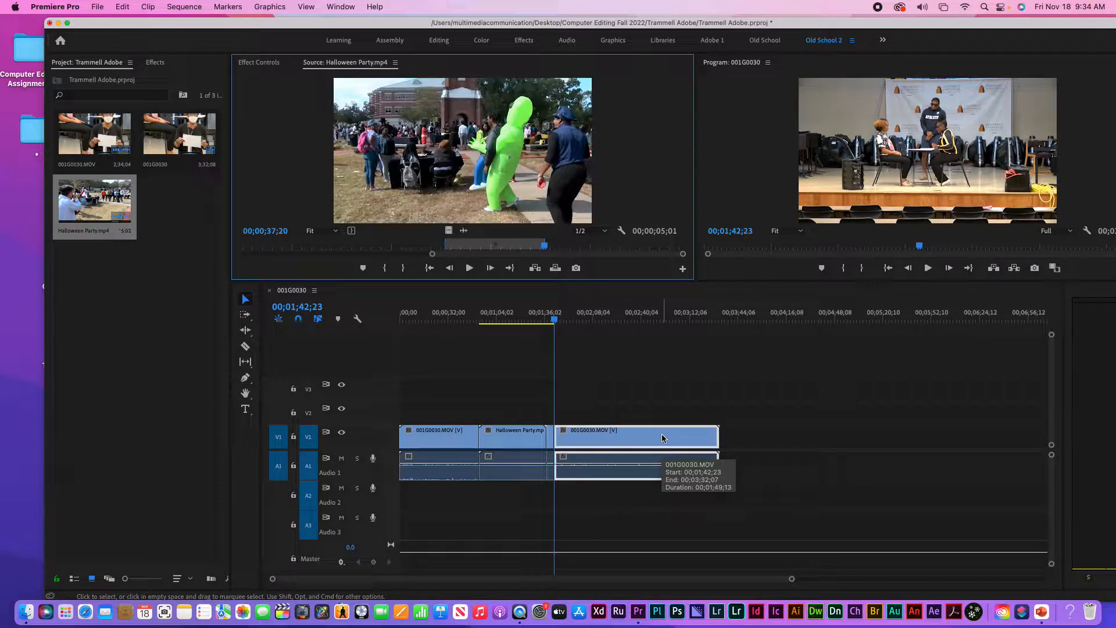
key(super+z)
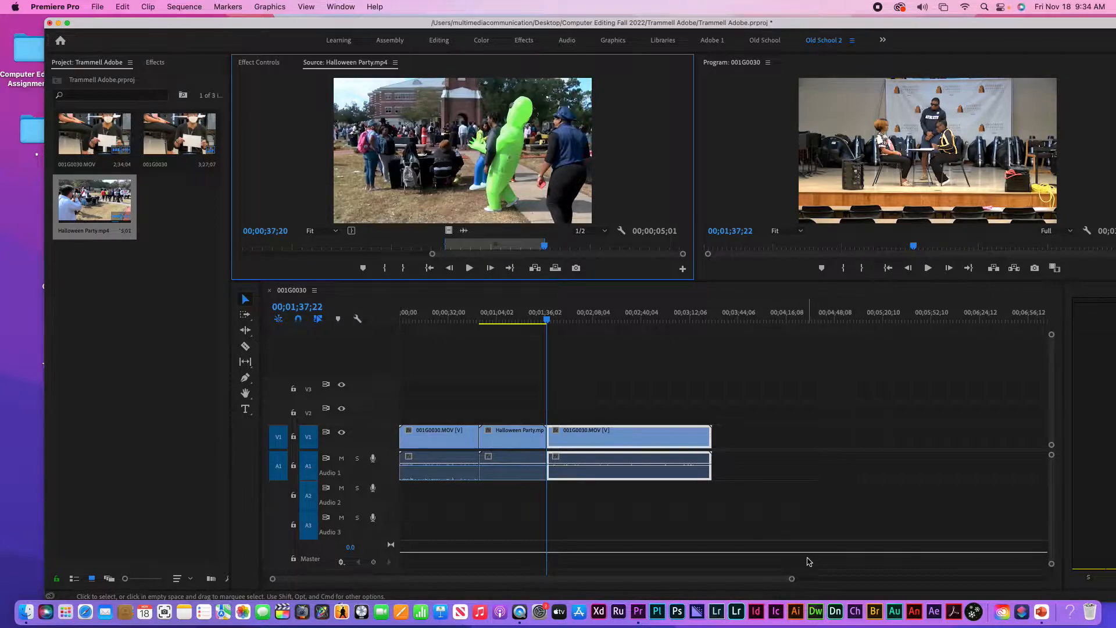
drag(792, 581, 692, 577)
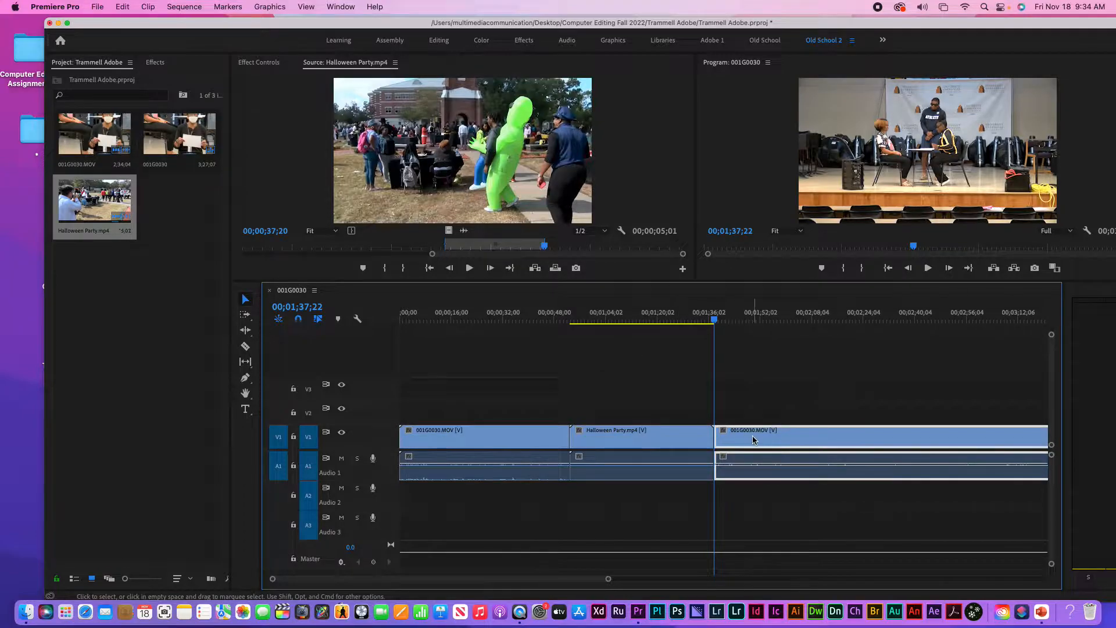
drag(516, 578, 534, 578)
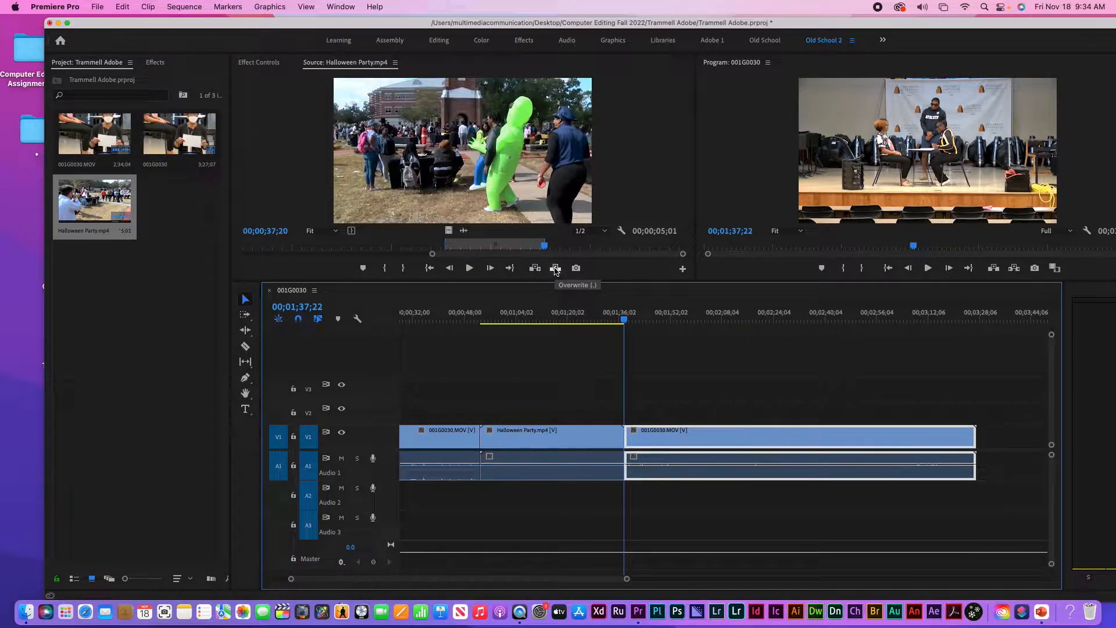
click(555, 268)
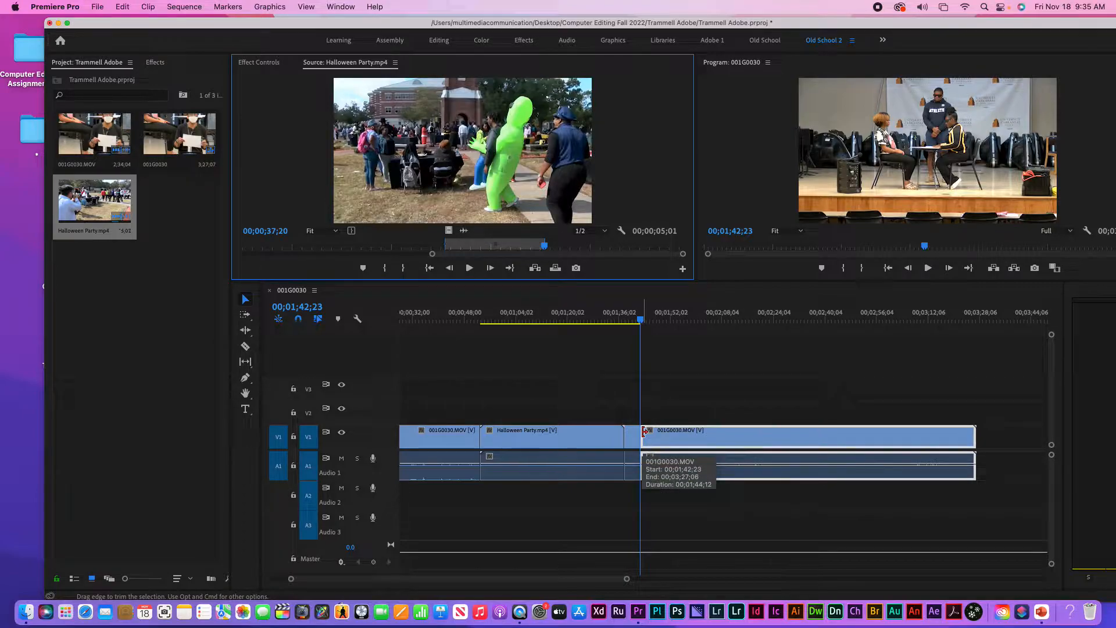
drag(643, 432, 625, 431)
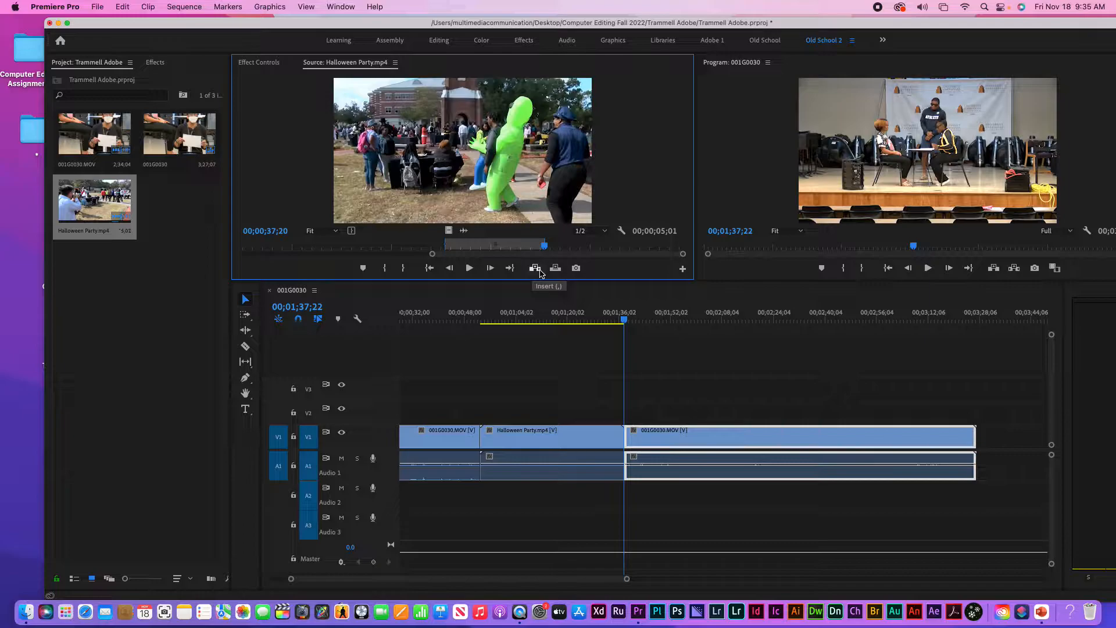
click(539, 271)
click(540, 271)
click(540, 270)
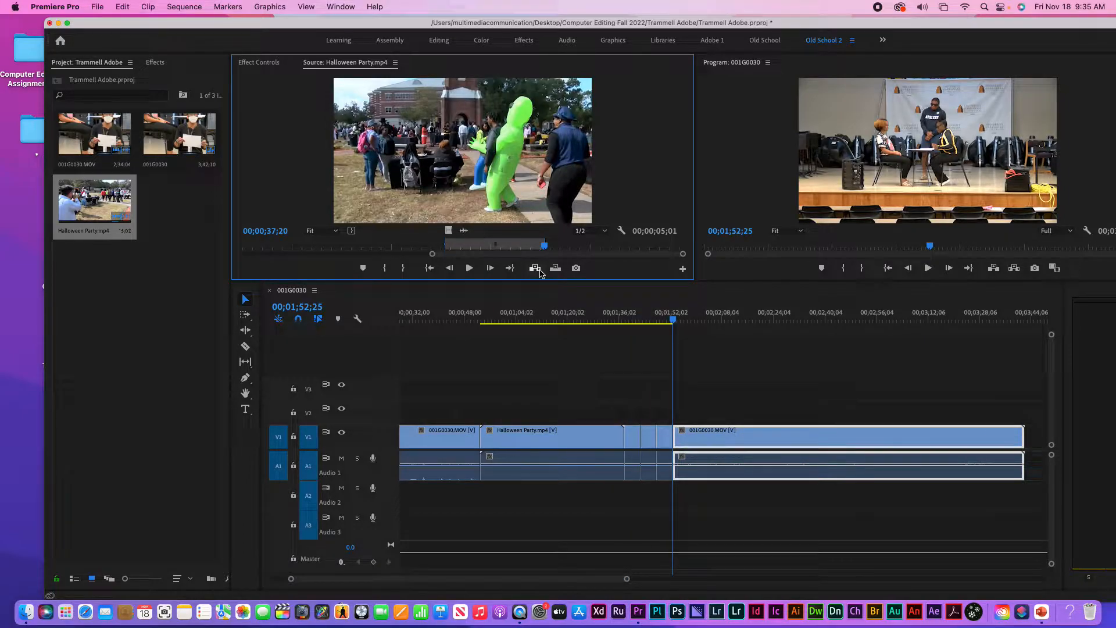
key(super+z)
key(super+z)
key(super+z)
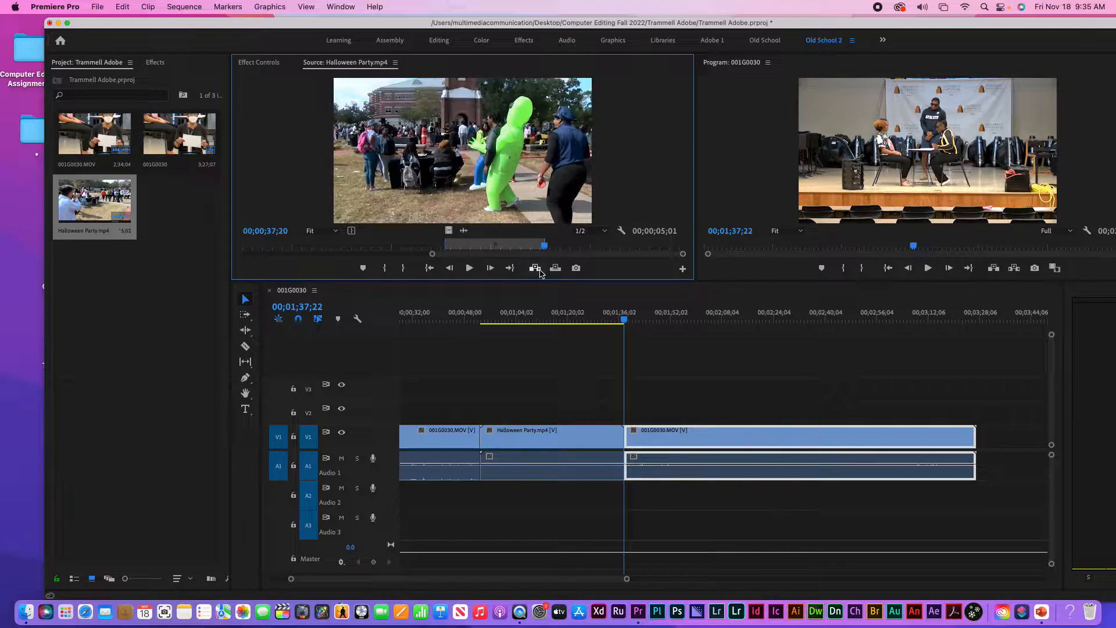
key(minus)
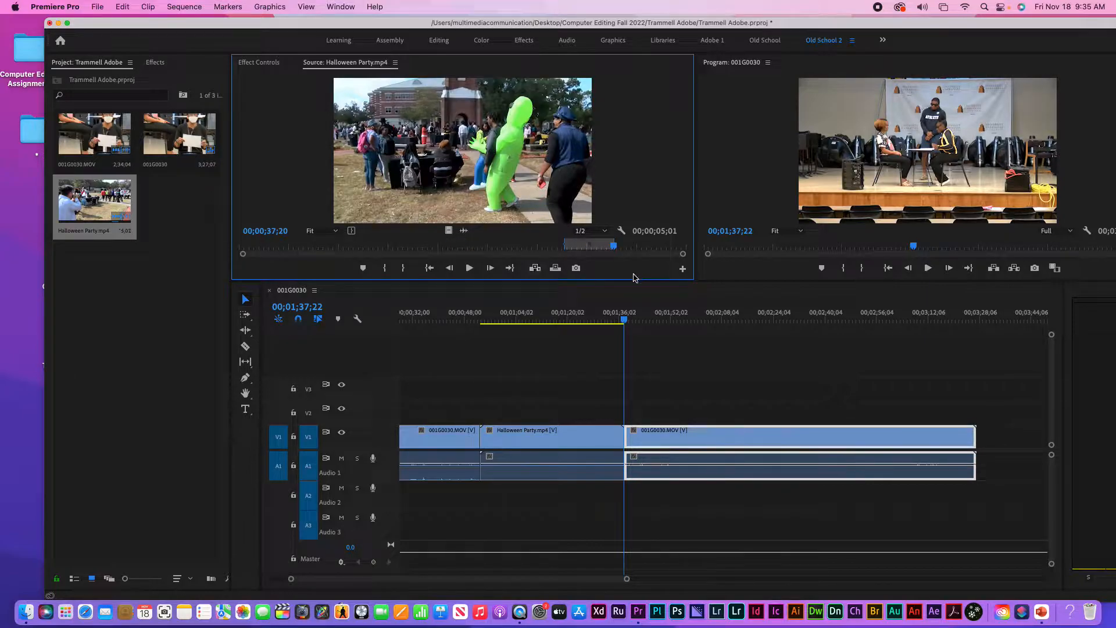
click(580, 354)
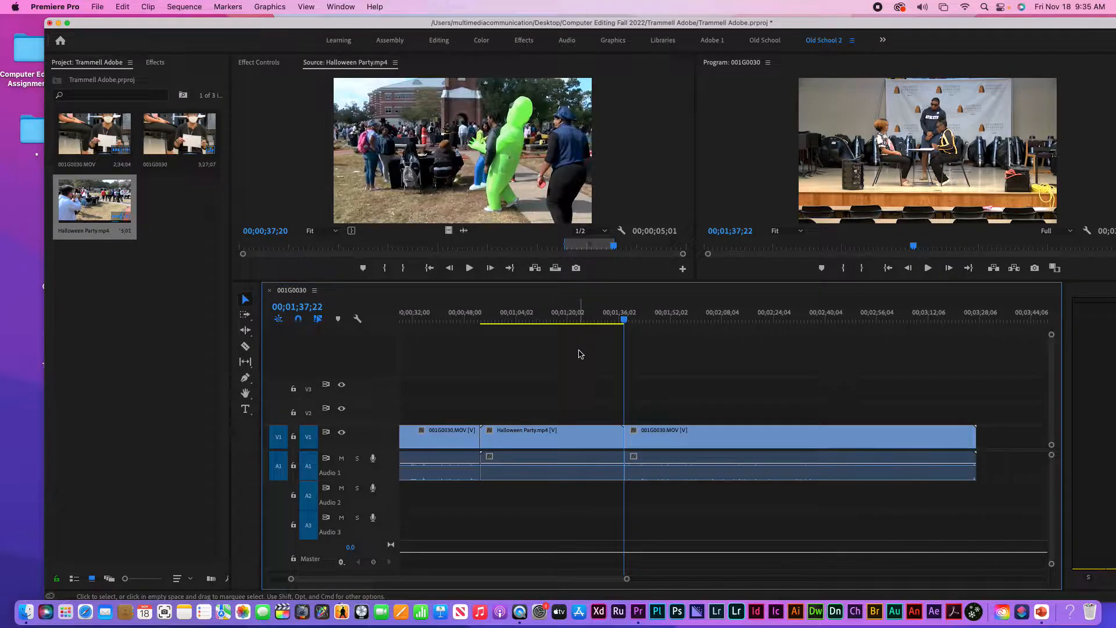
Zoom out the source viewer's time ruler with the minus and equal keys
click(618, 151)
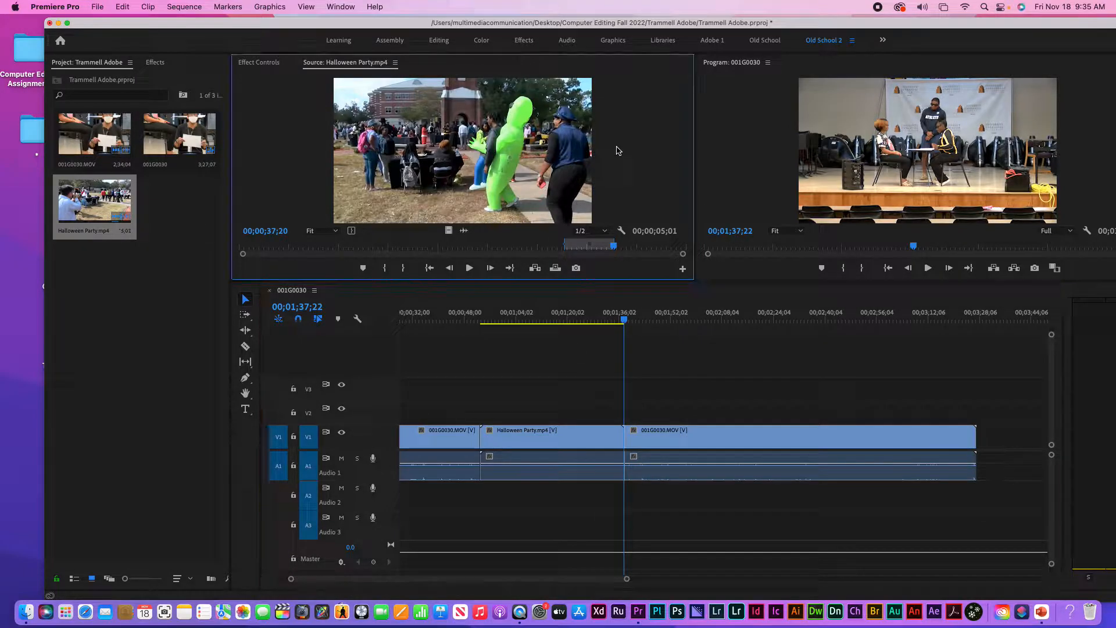
key(minus)
key(equal)
key(minus)
Zoom the sequence timeline out until all three clips on V1/A1 fit in view
click(686, 352)
key(minus)
key(minus)
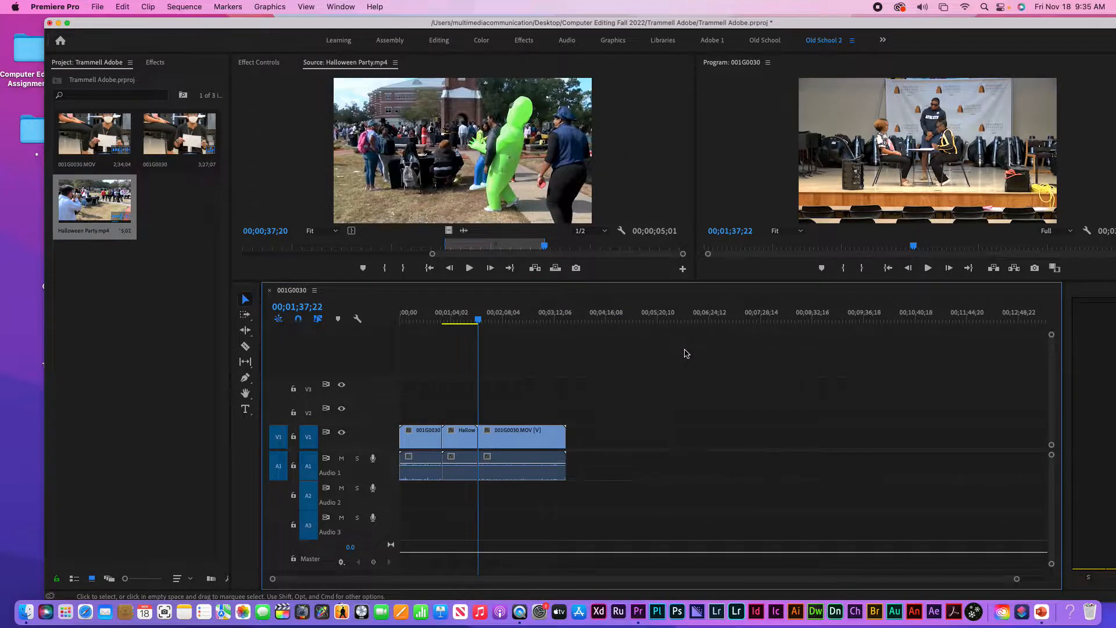
key(backslash)
key(backslash)
drag(1016, 578, 708, 585)
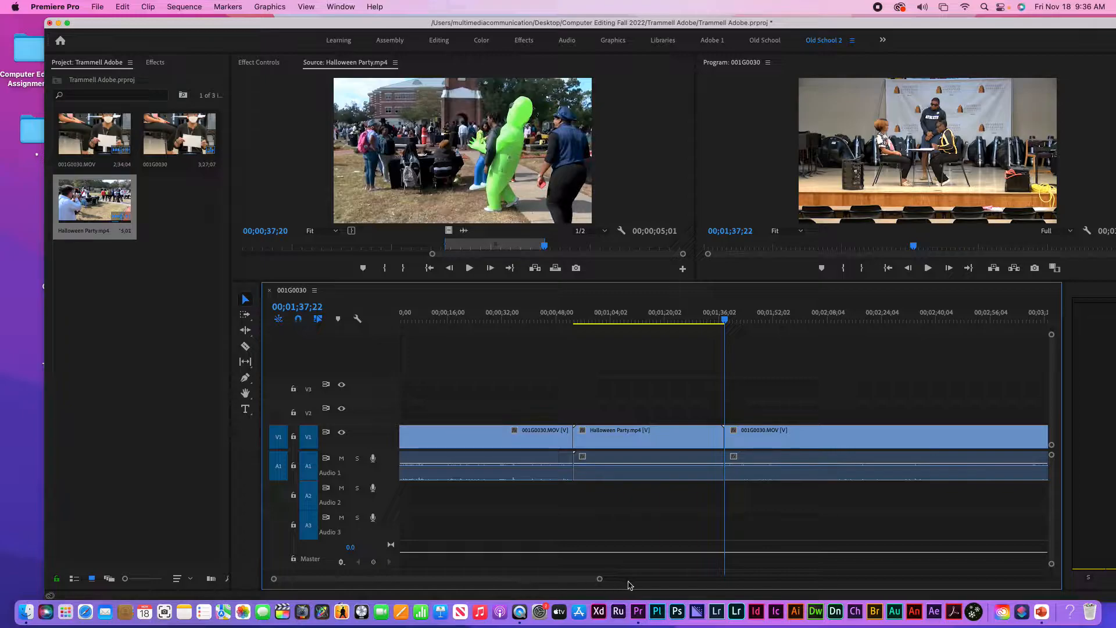
drag(599, 579, 776, 584)
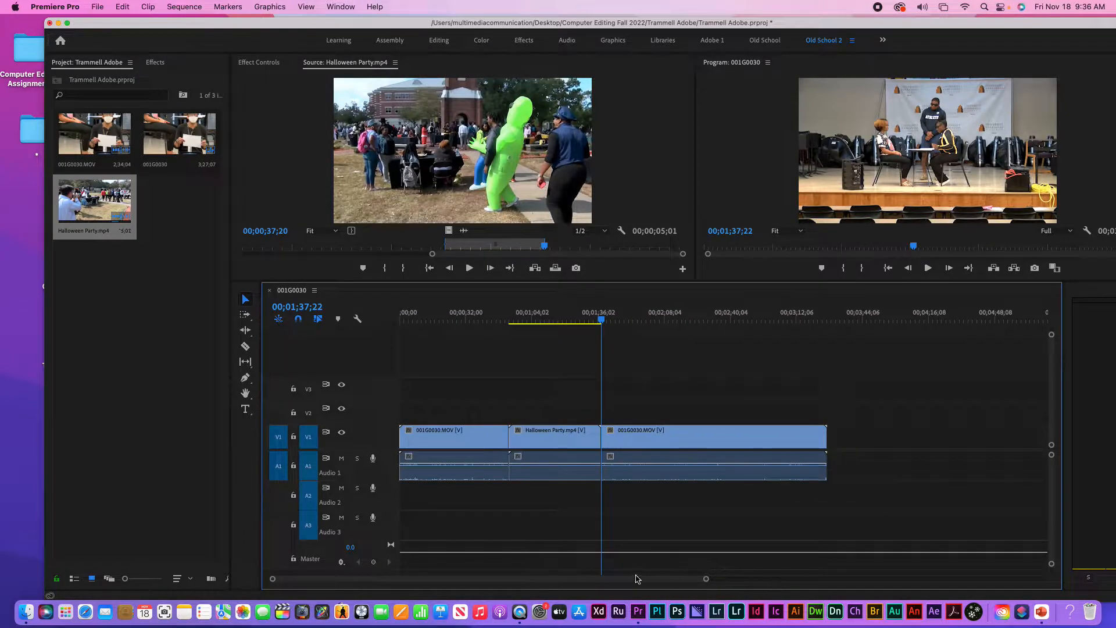
drag(708, 582, 757, 579)
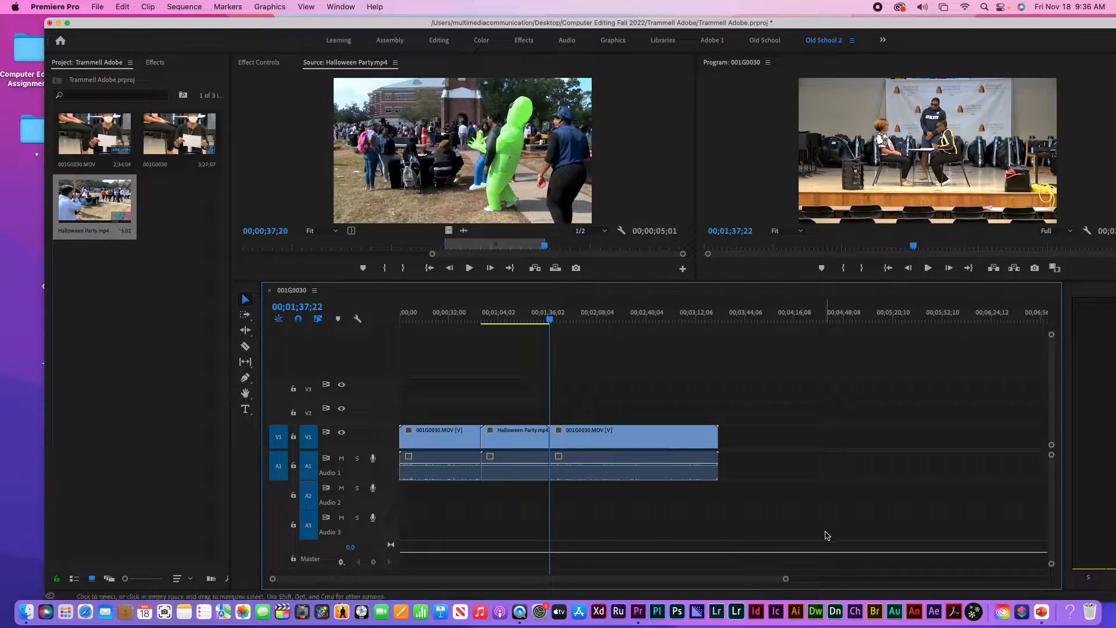
Split the interview clip at 02;37;23 with Cmd+K, then undo the cut
click(643, 319)
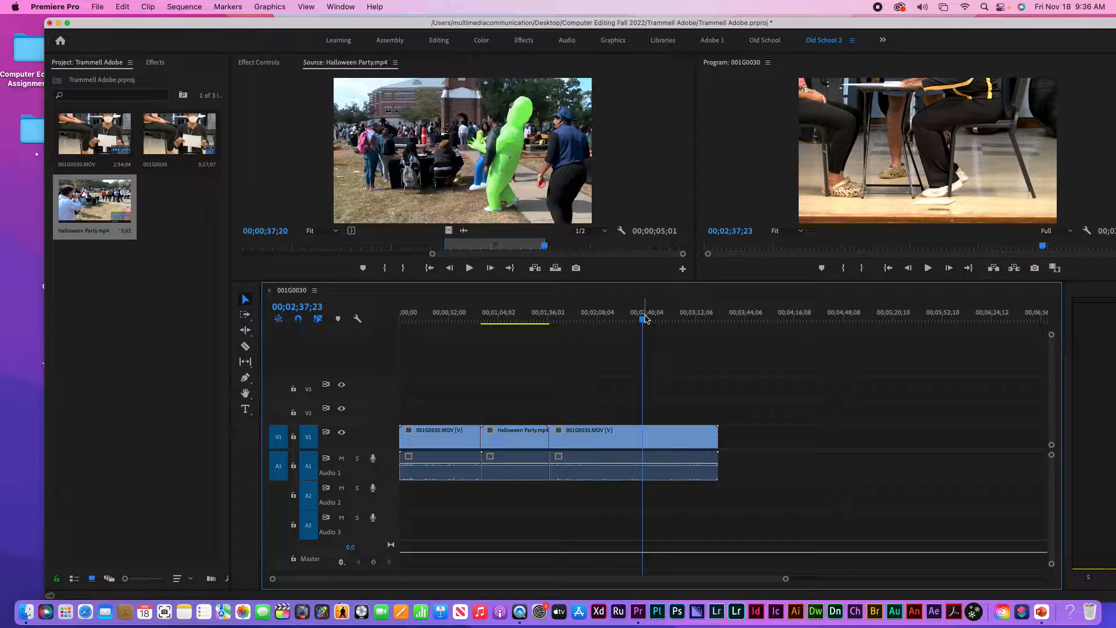
key(super+k)
key(super+z)
Play from 02;15;04, make two cuts during playback, undo them, and select the last interview clip
click(608, 314)
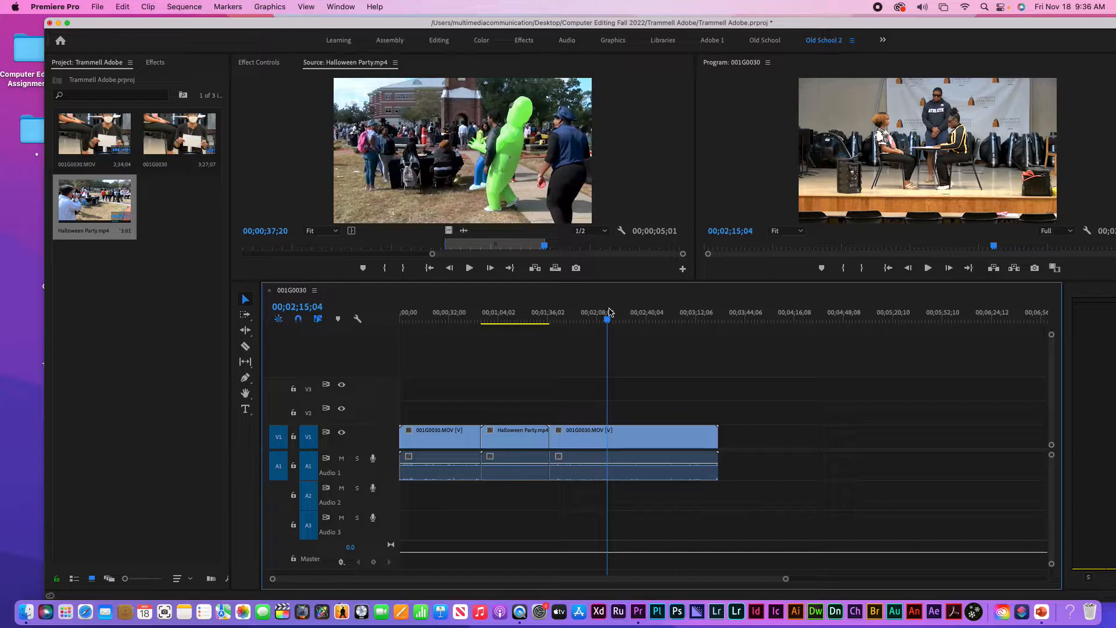
key(space)
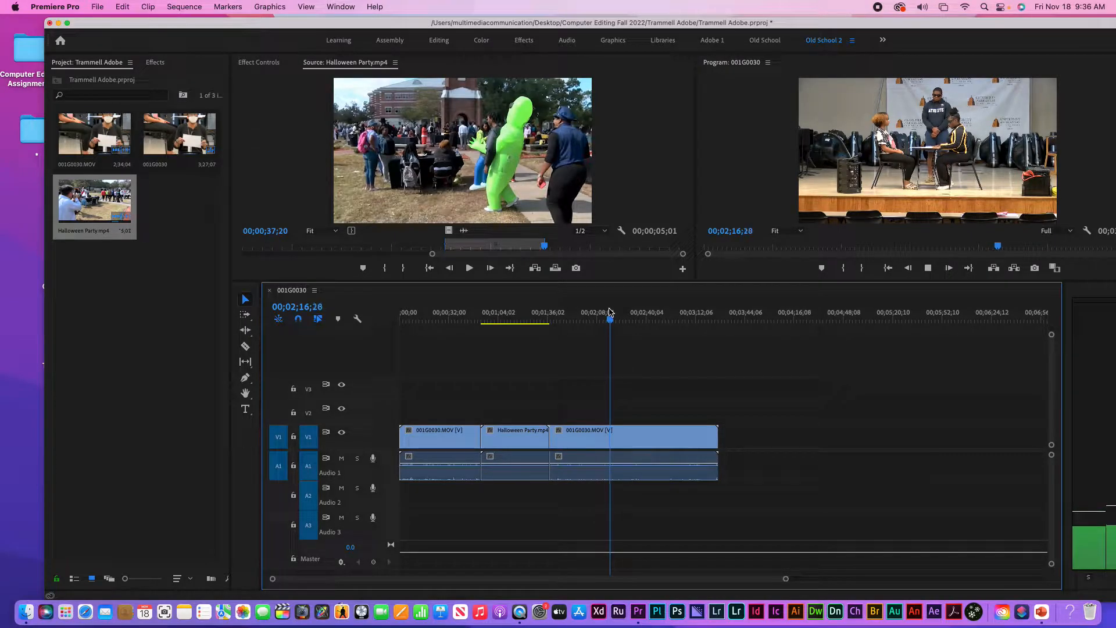
key(super+k)
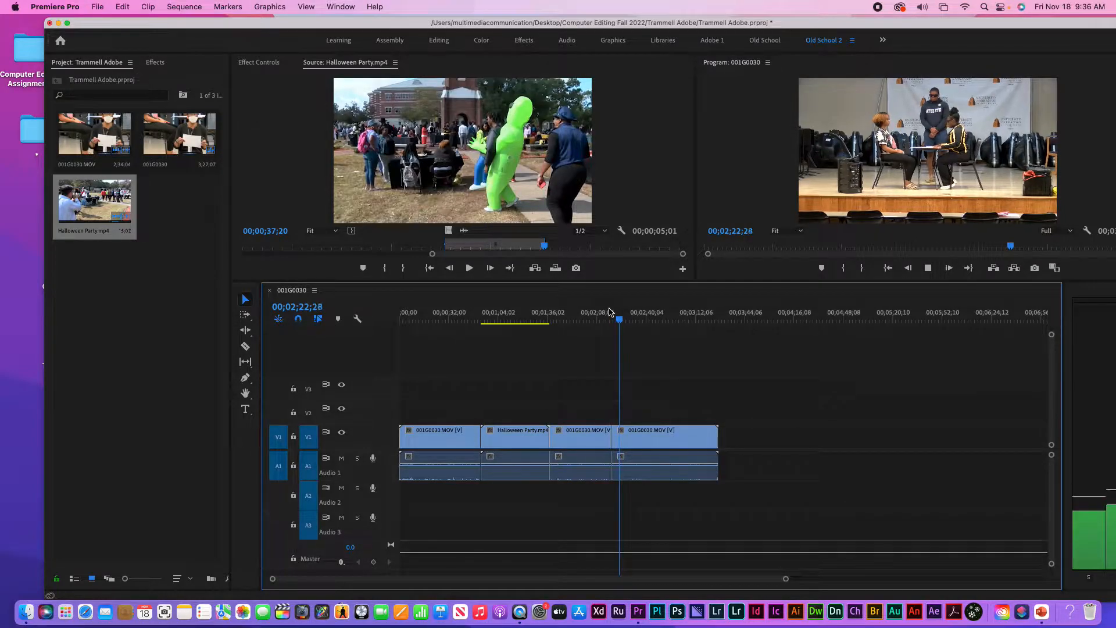
key(super+k)
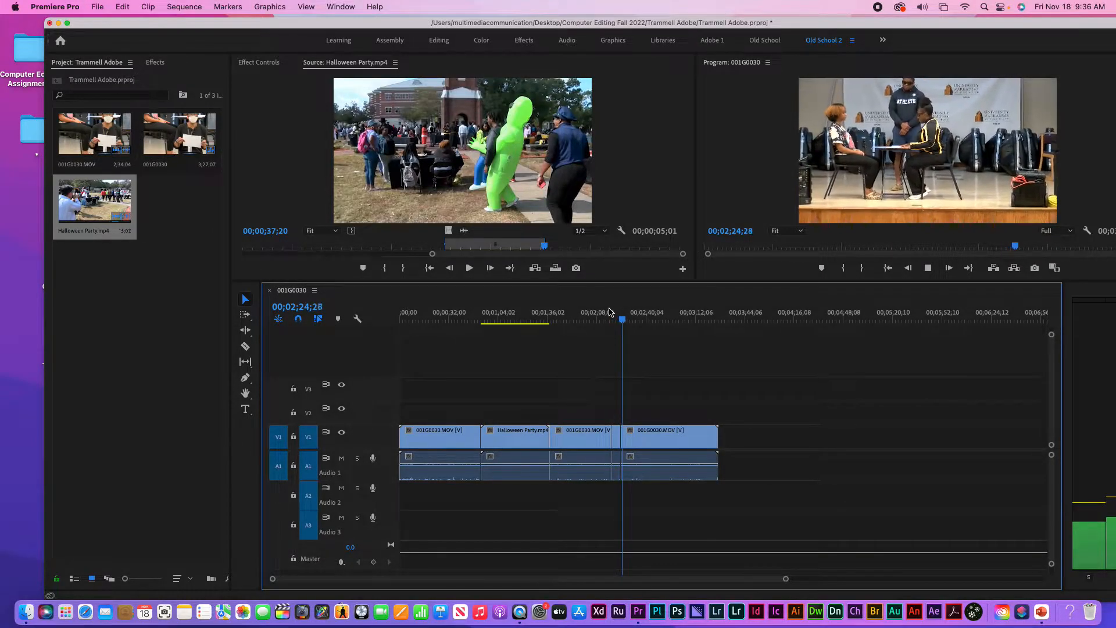
key(super+space)
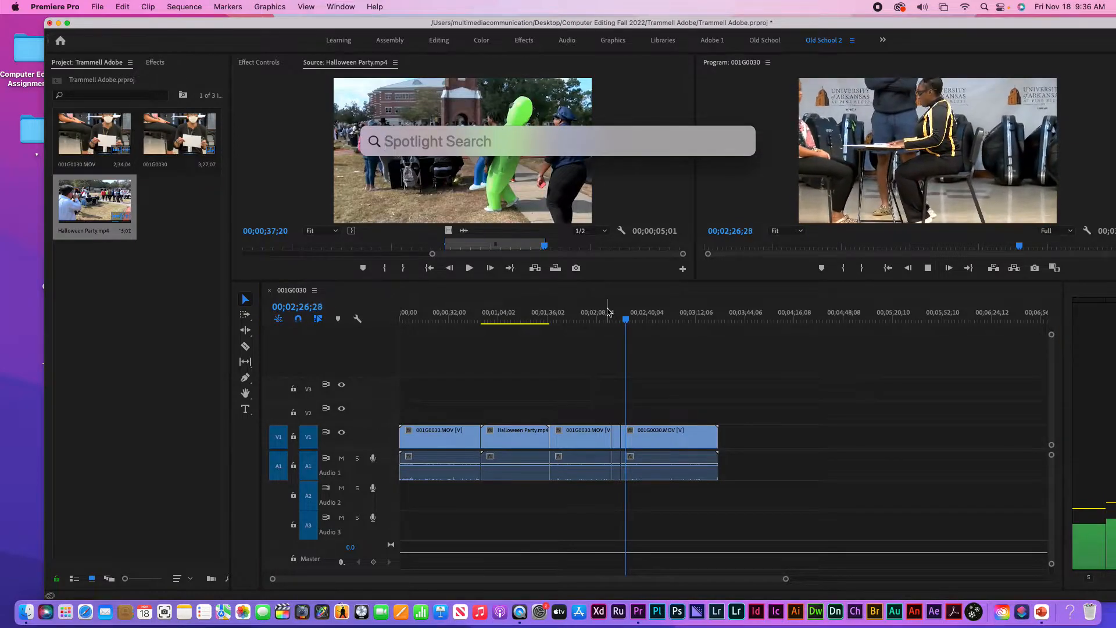
key(Escape)
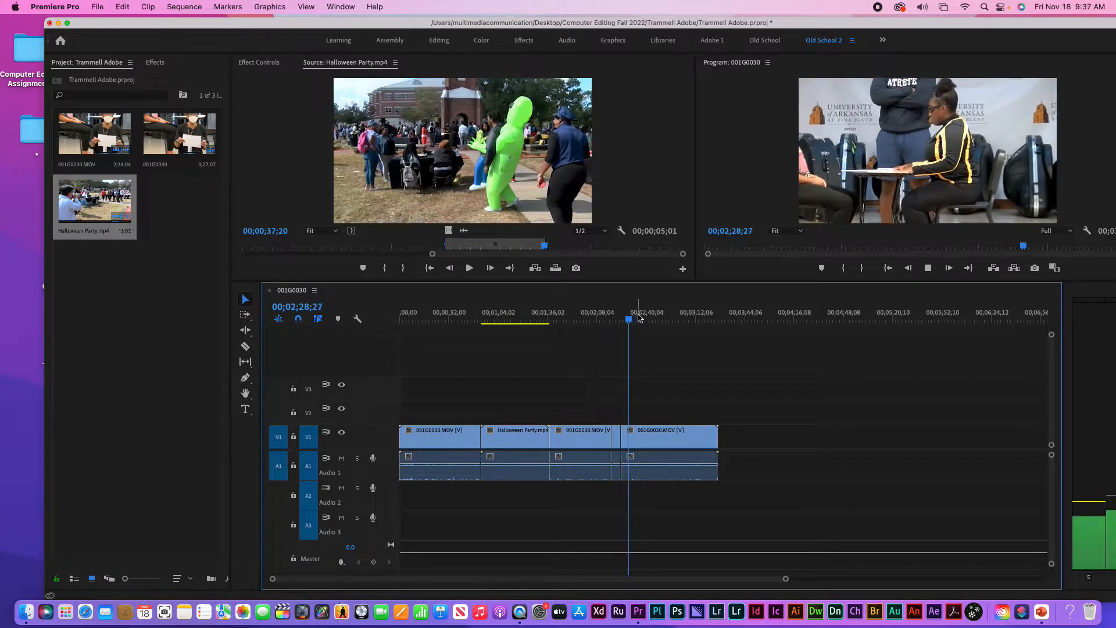
click(638, 318)
key(super+z)
key(super+z)
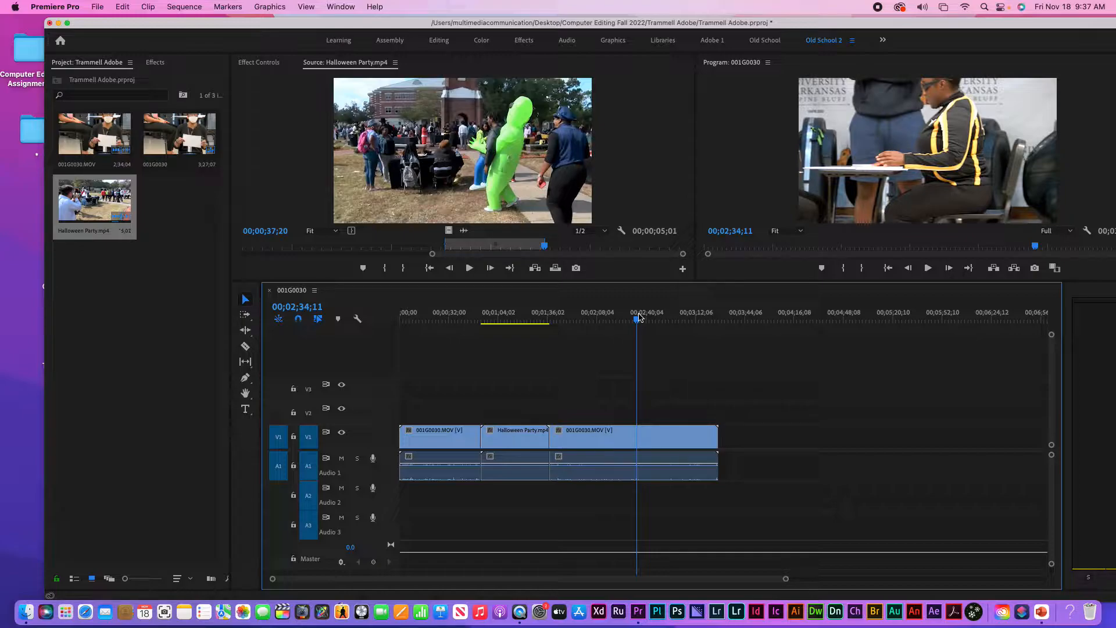
click(571, 431)
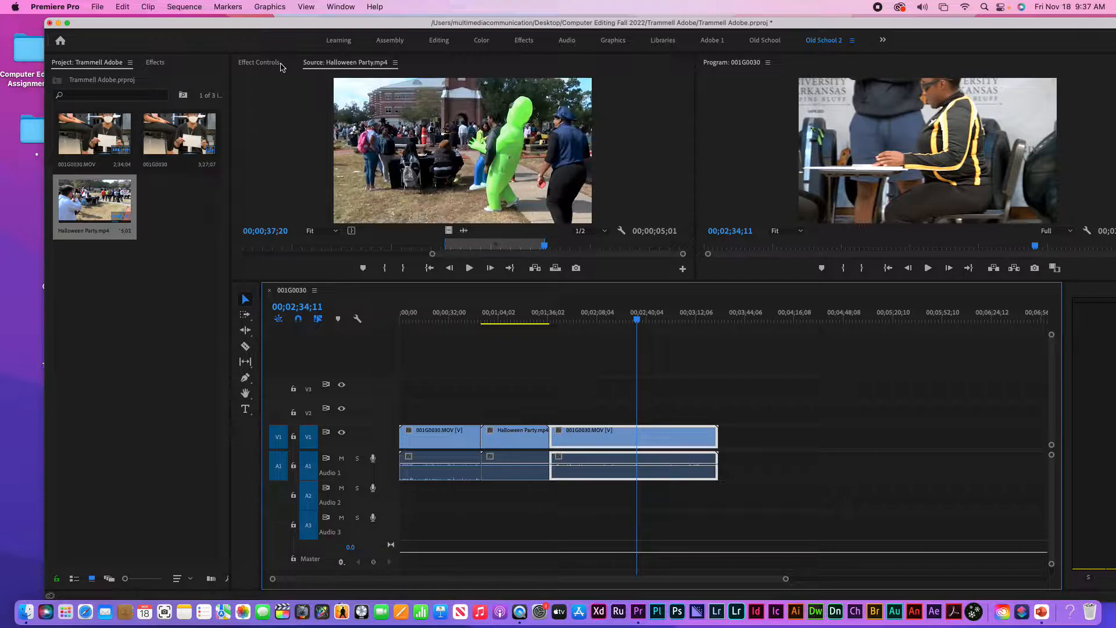
click(341, 8)
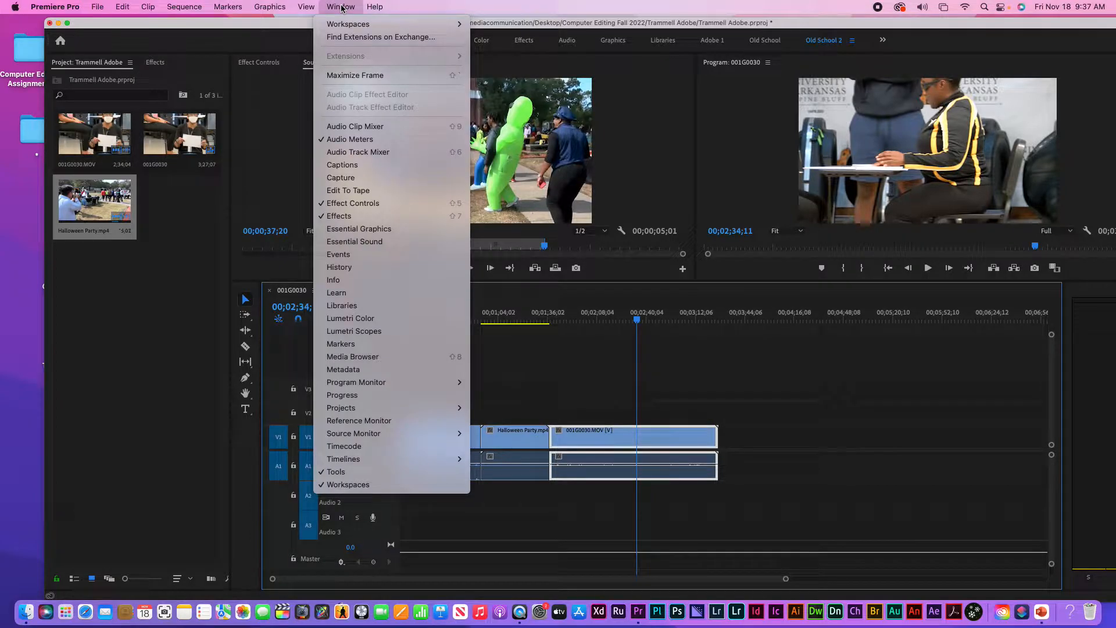
Open the Effect Controls panel from the Window menu
mouse_move(349, 26)
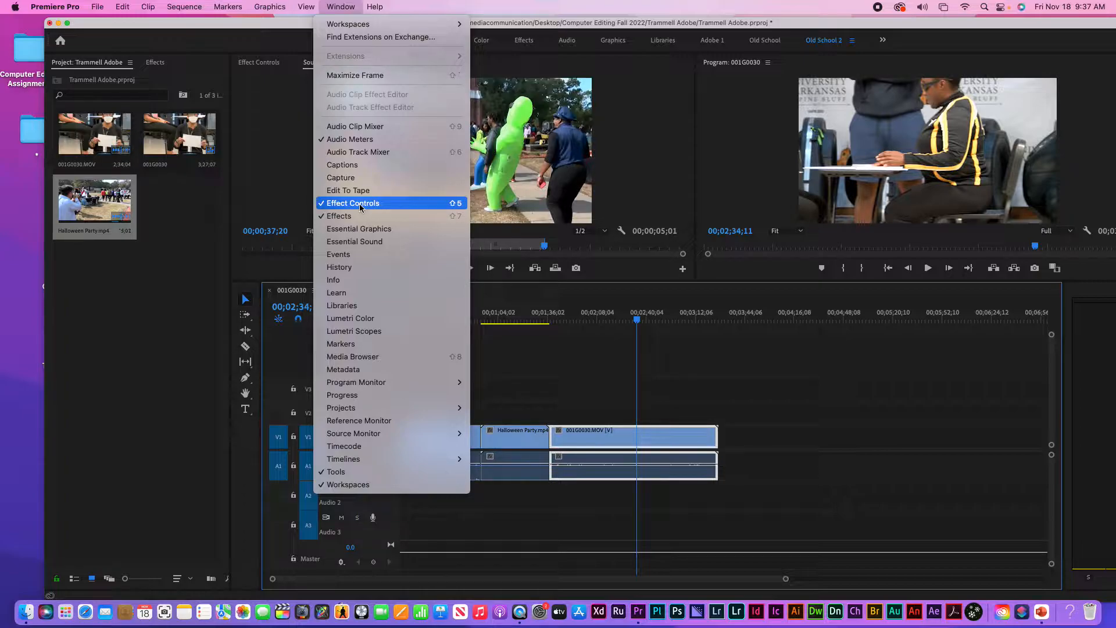
click(361, 204)
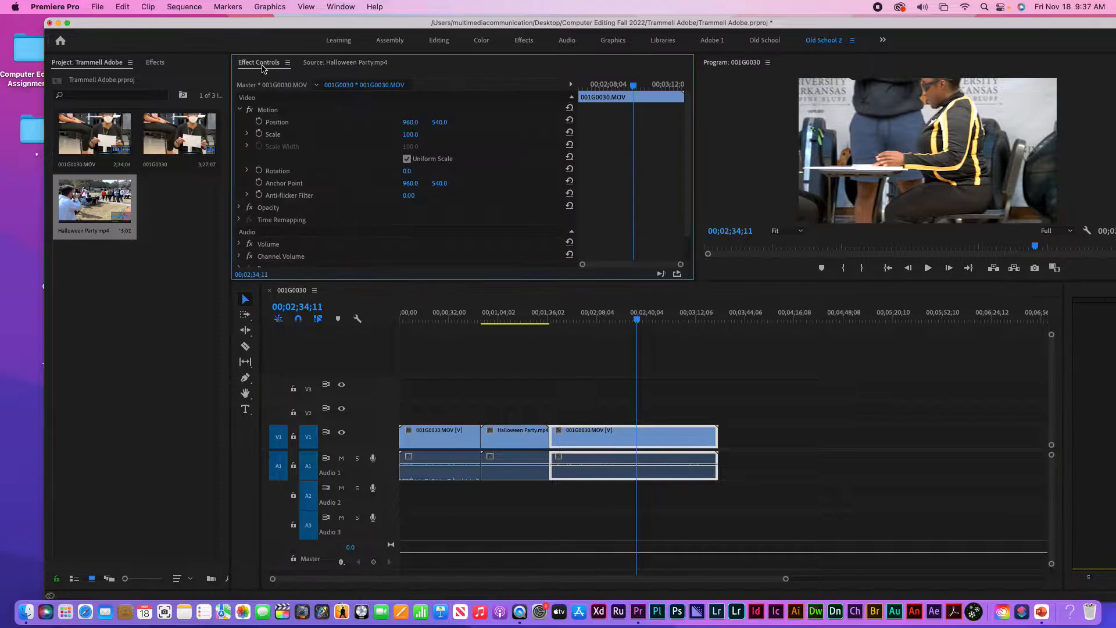
click(288, 62)
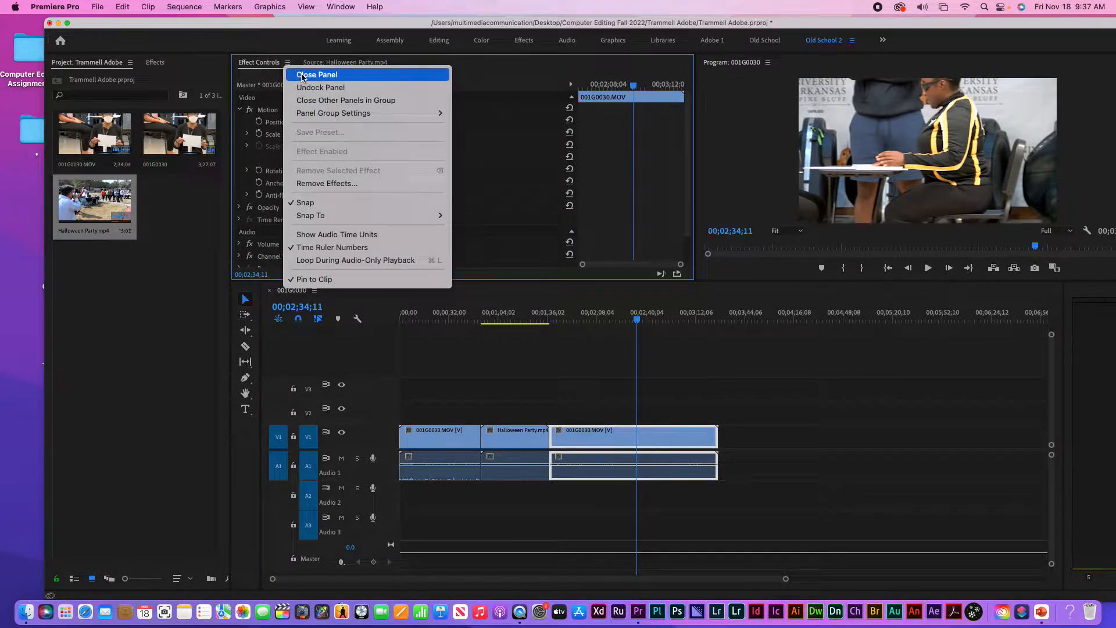
click(301, 75)
click(340, 7)
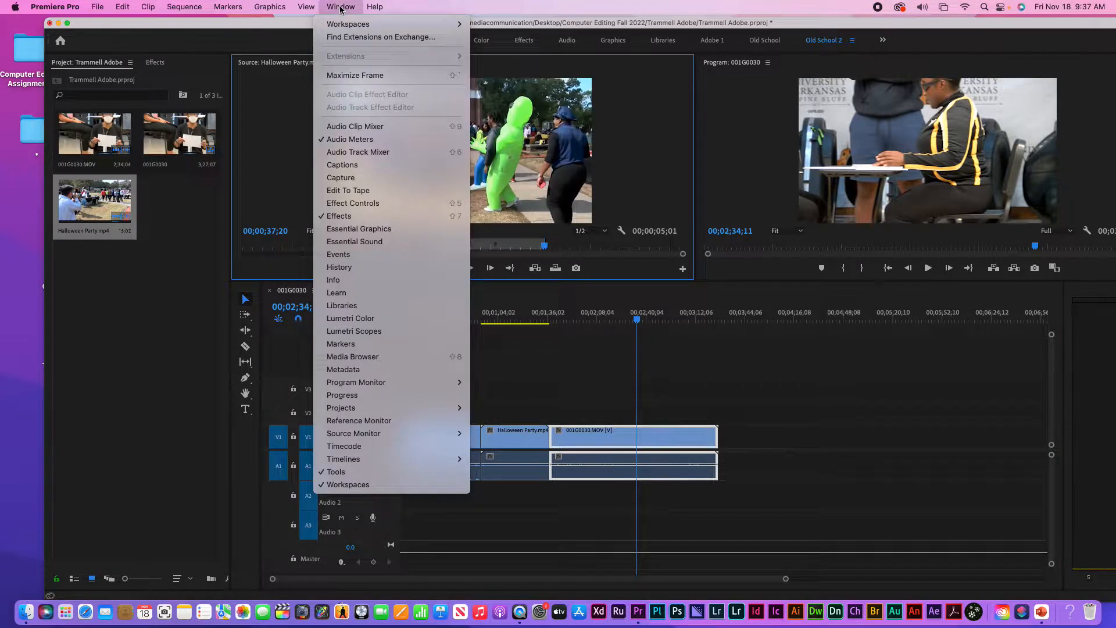
click(340, 204)
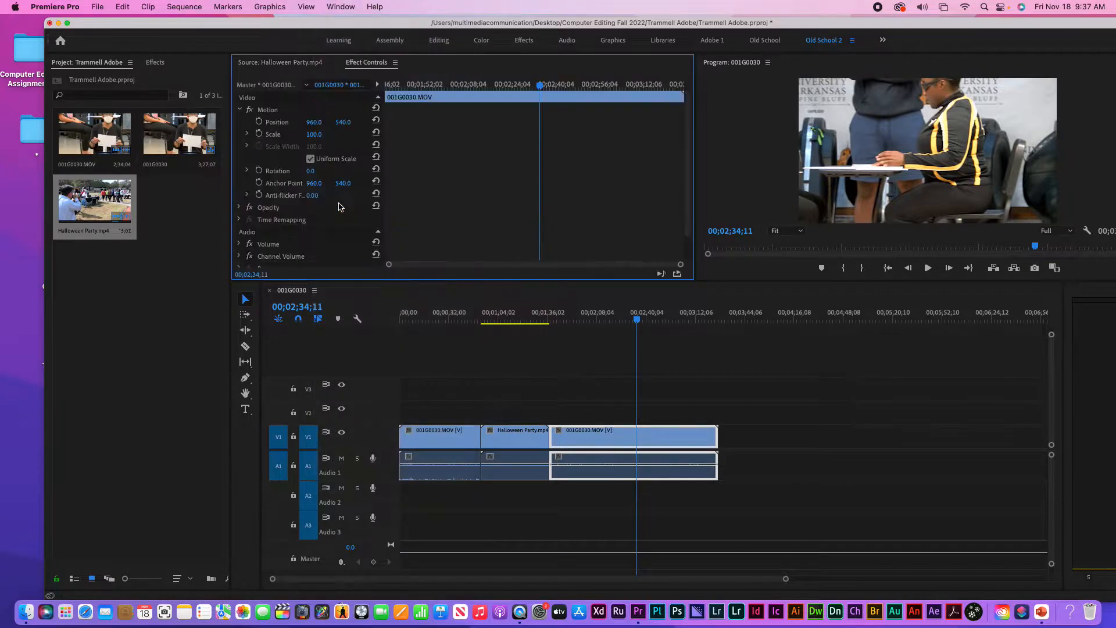
Move the Effect Controls tab ahead of Source and show the last 001G0030.MOV clip's settings
drag(359, 64, 327, 68)
click(328, 64)
click(266, 63)
click(307, 64)
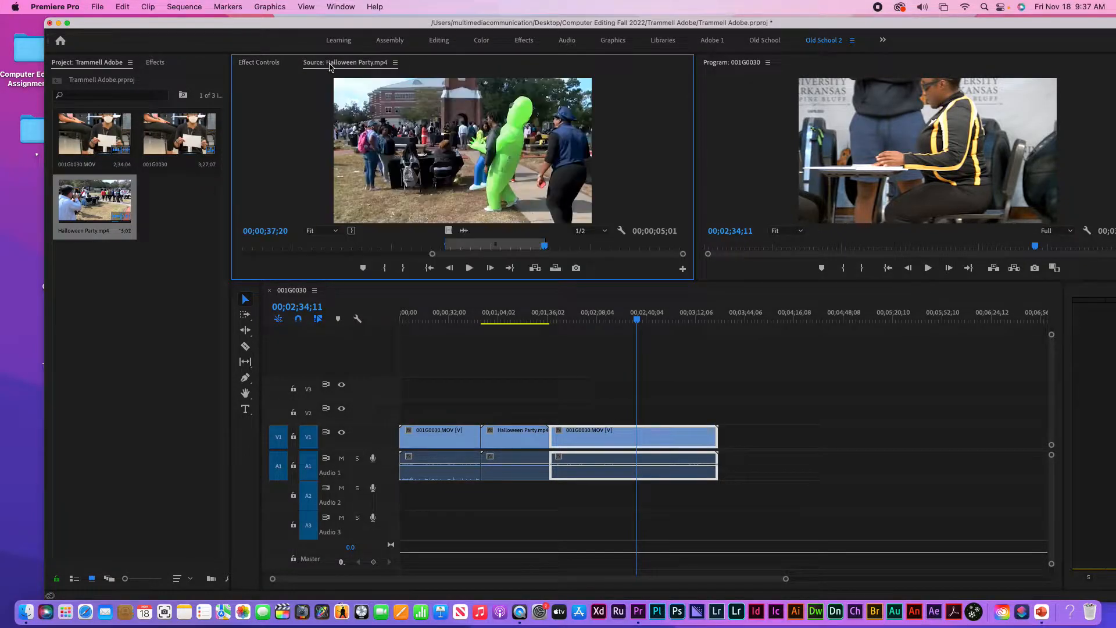
click(269, 64)
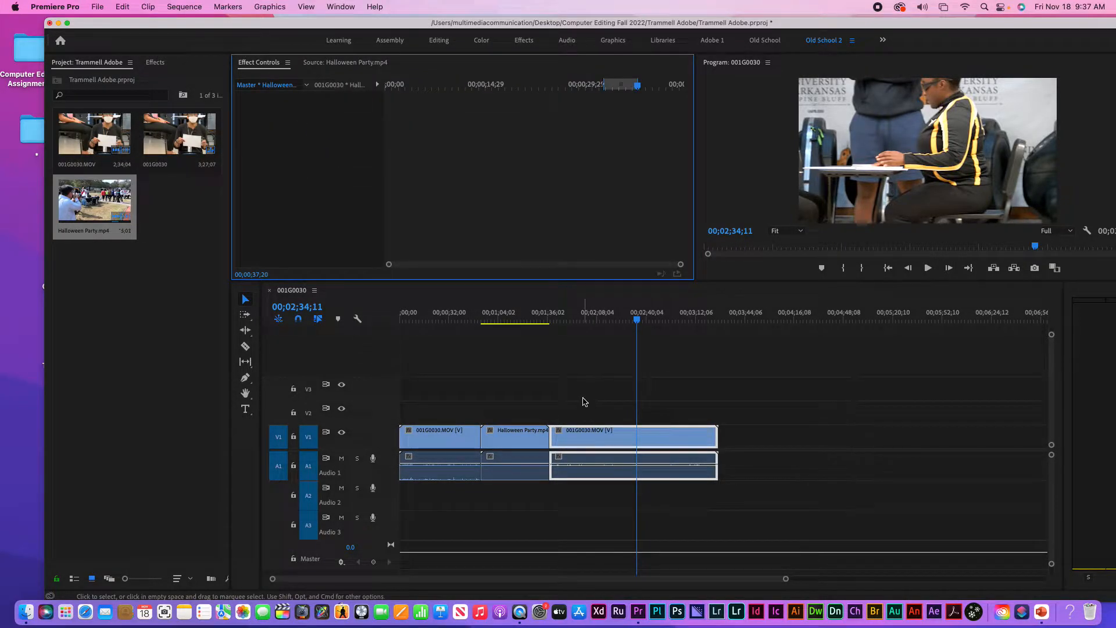
double_click(609, 432)
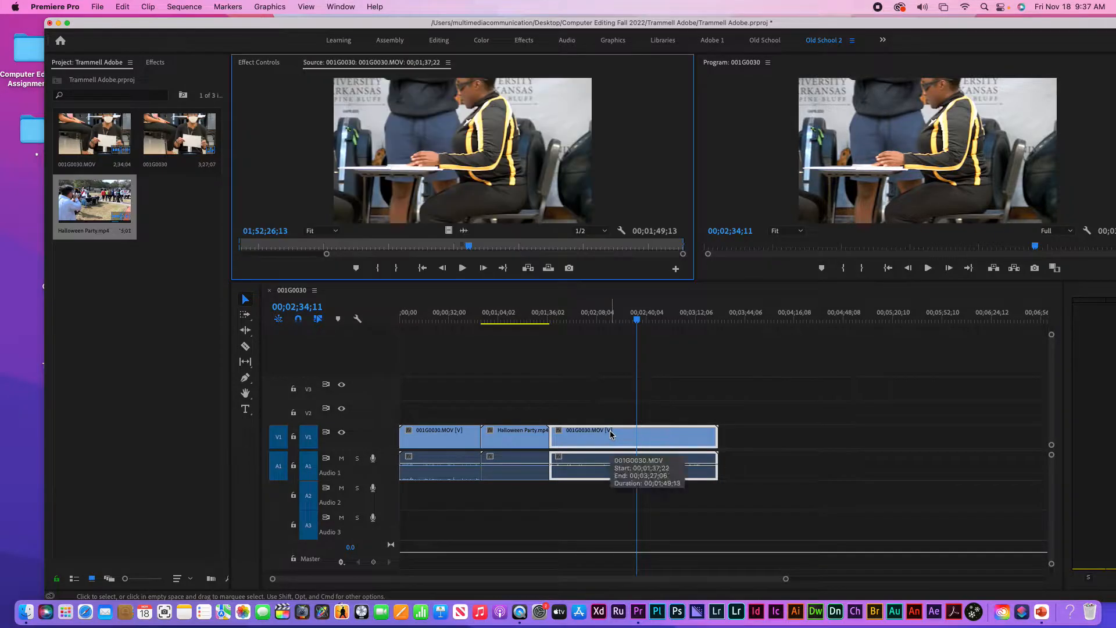
click(259, 62)
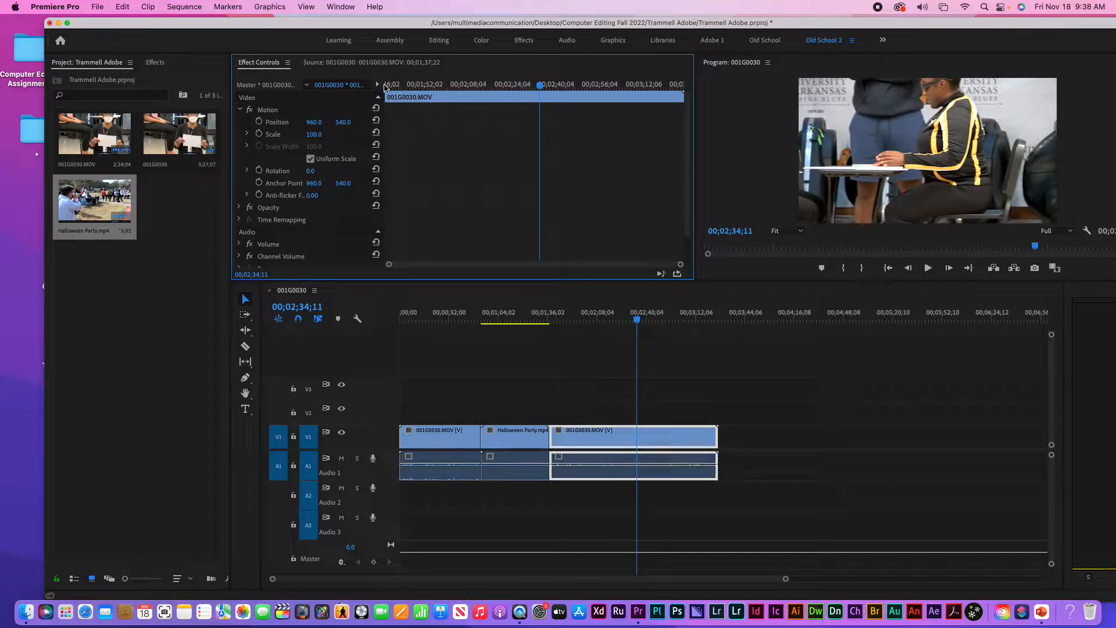
Raise the interview clip's Scale, then reset Scale to 100 and Position to 960
click(377, 85)
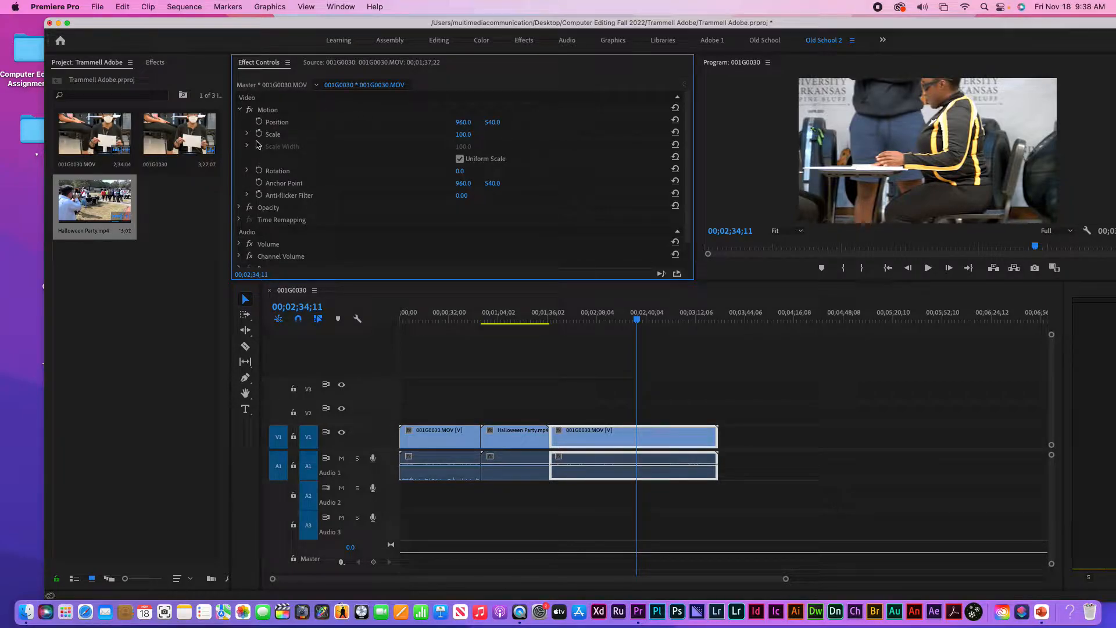
drag(462, 134, 414, 122)
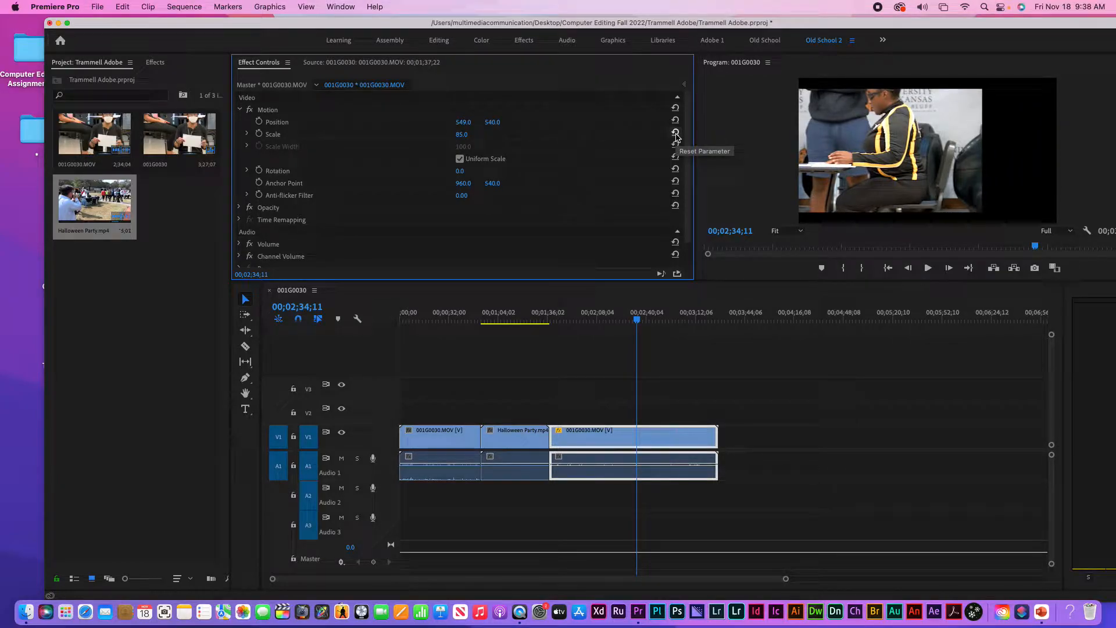
click(675, 133)
click(675, 120)
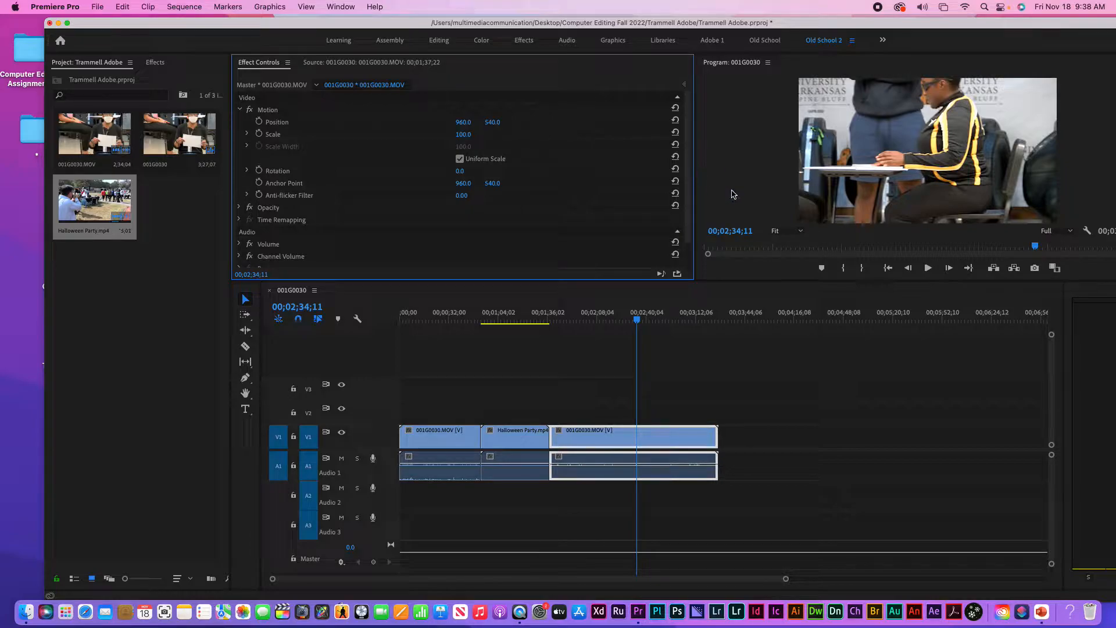
Set Rotation to 55°, reset it to 0°, and widen the program view with the timeline shown
click(460, 171)
text(55)
key(Return)
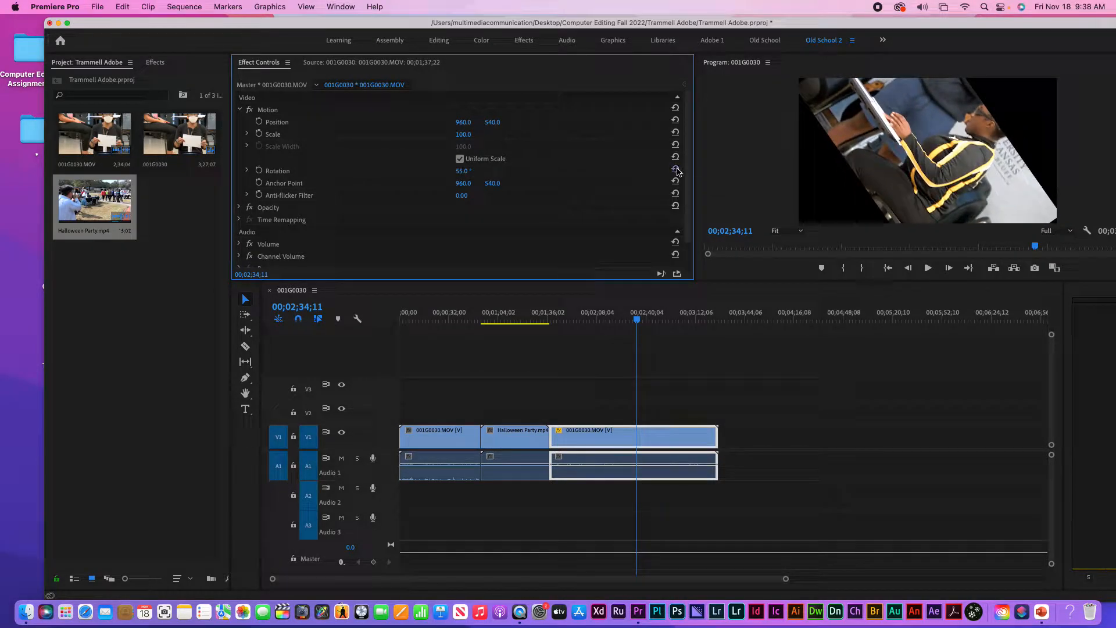
click(675, 170)
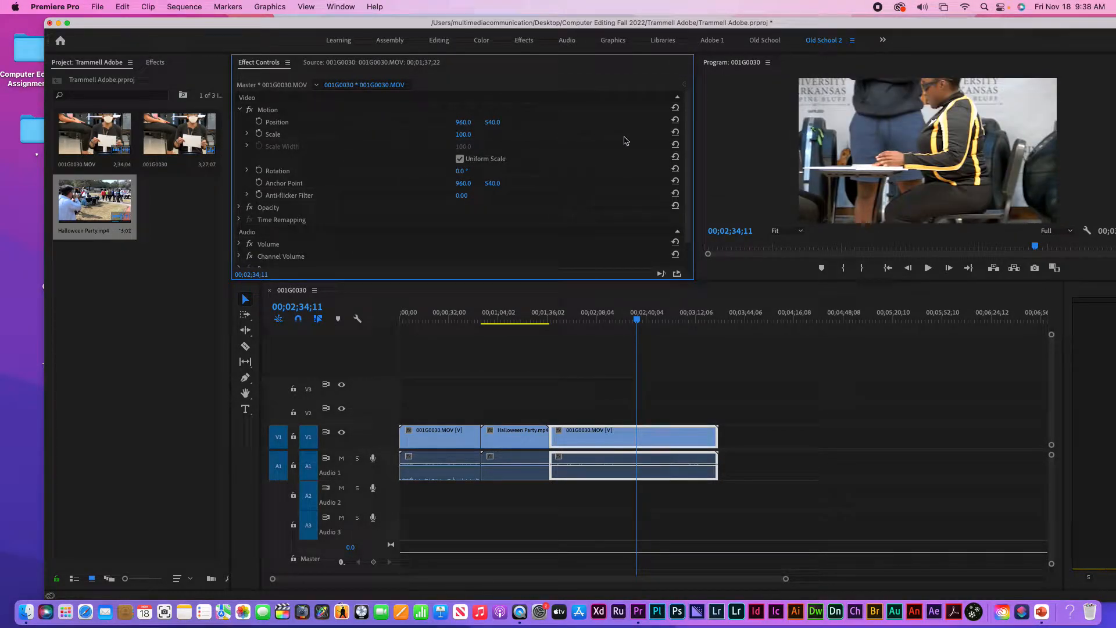
drag(695, 130, 633, 113)
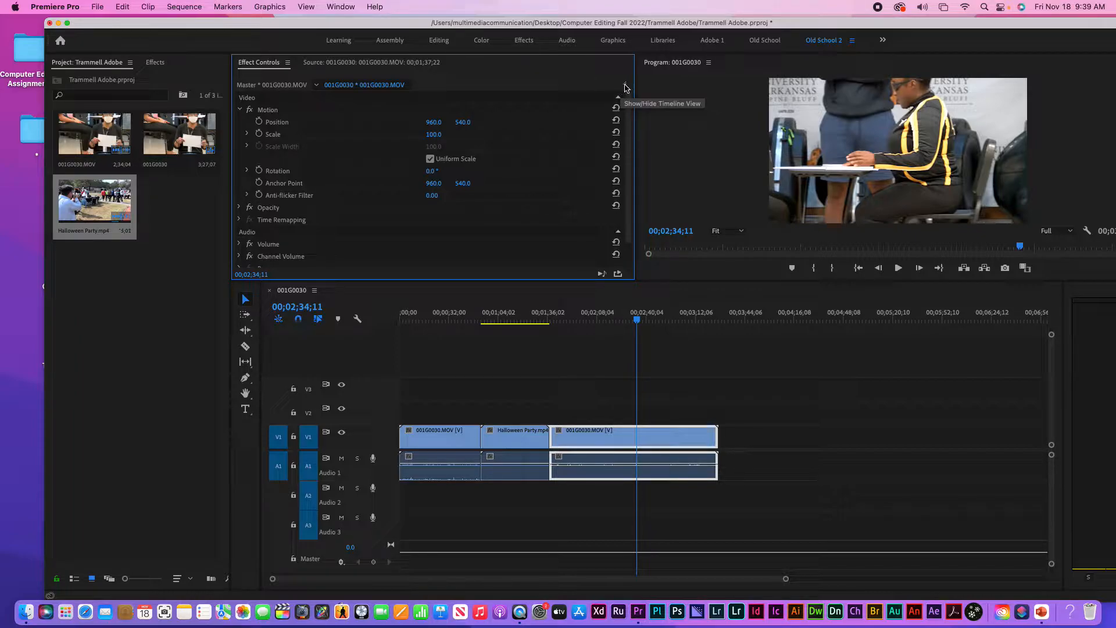
click(625, 86)
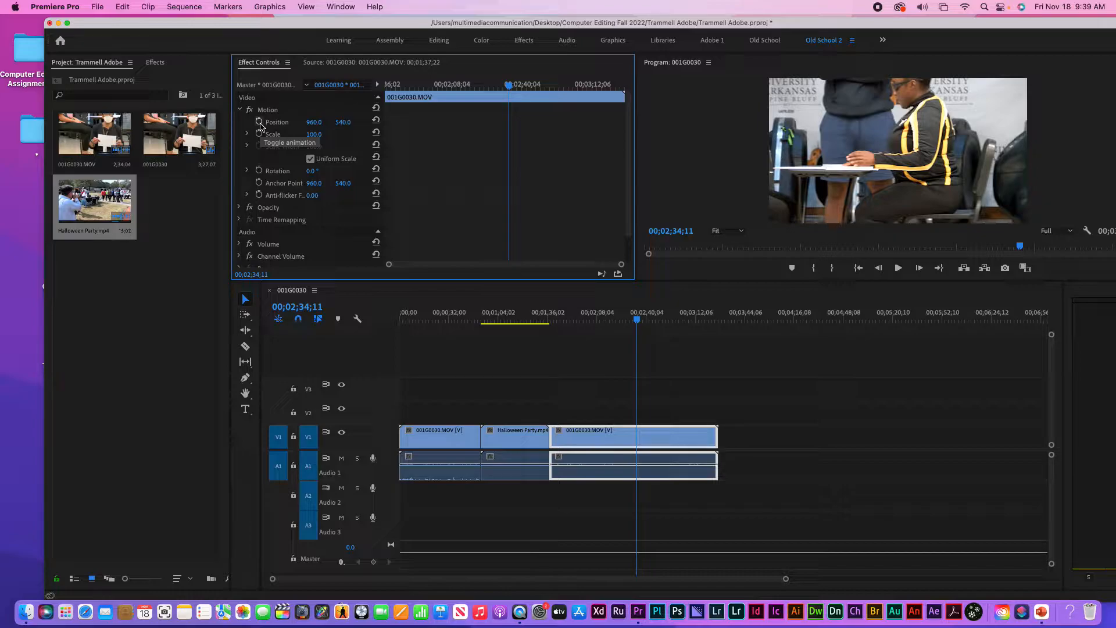
Load the Halloween Party clip into Effect Controls and set its first Position keyframe
click(607, 318)
click(494, 319)
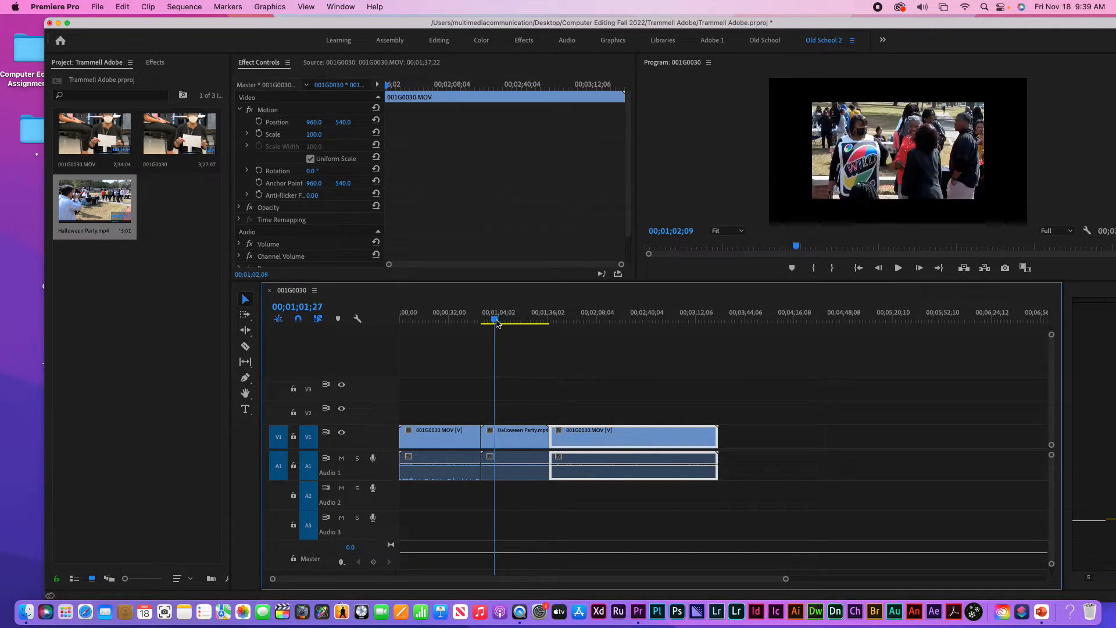
click(522, 439)
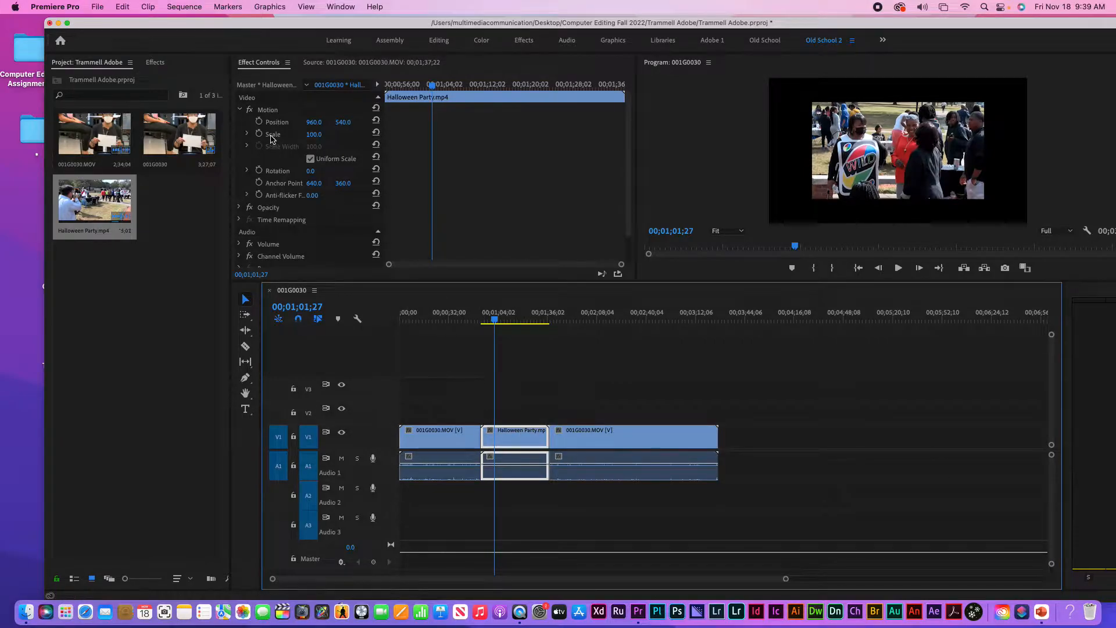
double_click(523, 435)
click(254, 64)
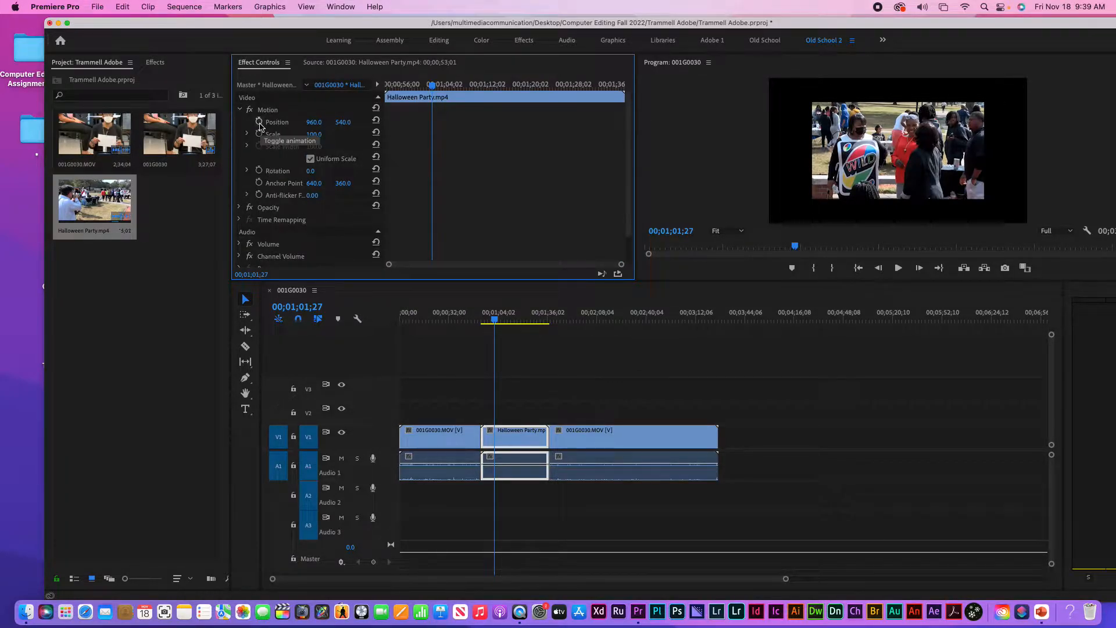
click(259, 121)
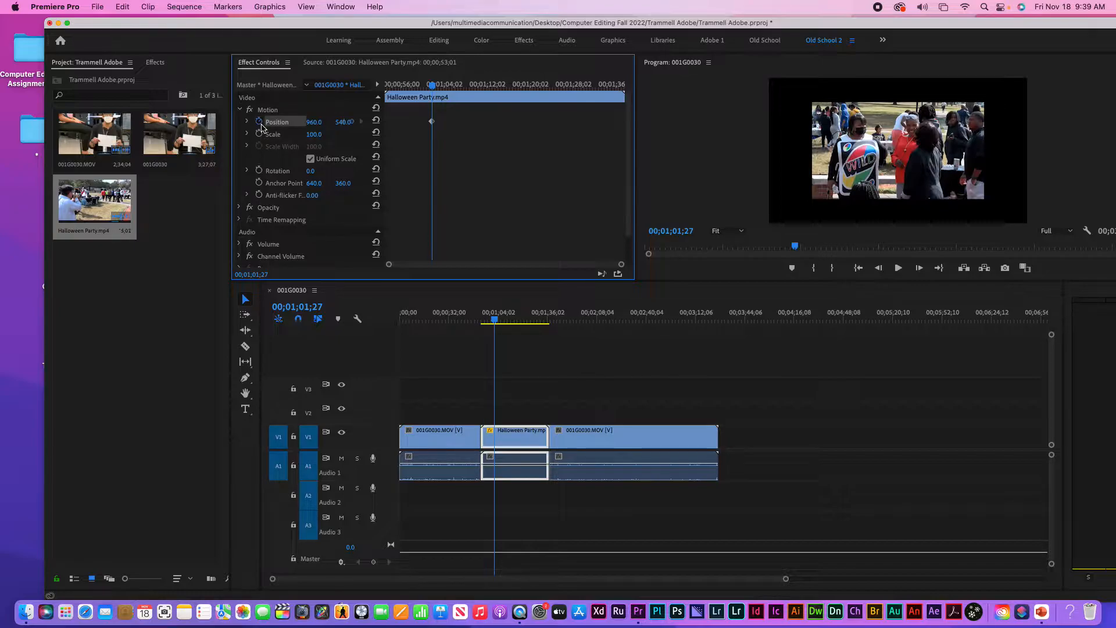
Move to 00;01;21;06, widen the properties panel, and scrub to a later frame
click(247, 122)
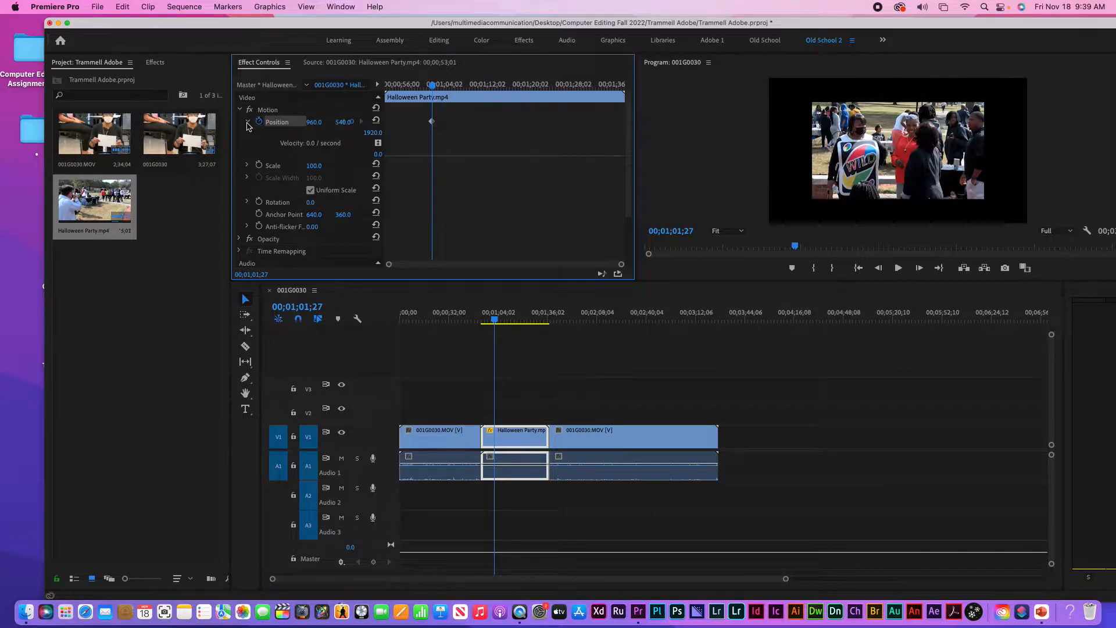
click(246, 123)
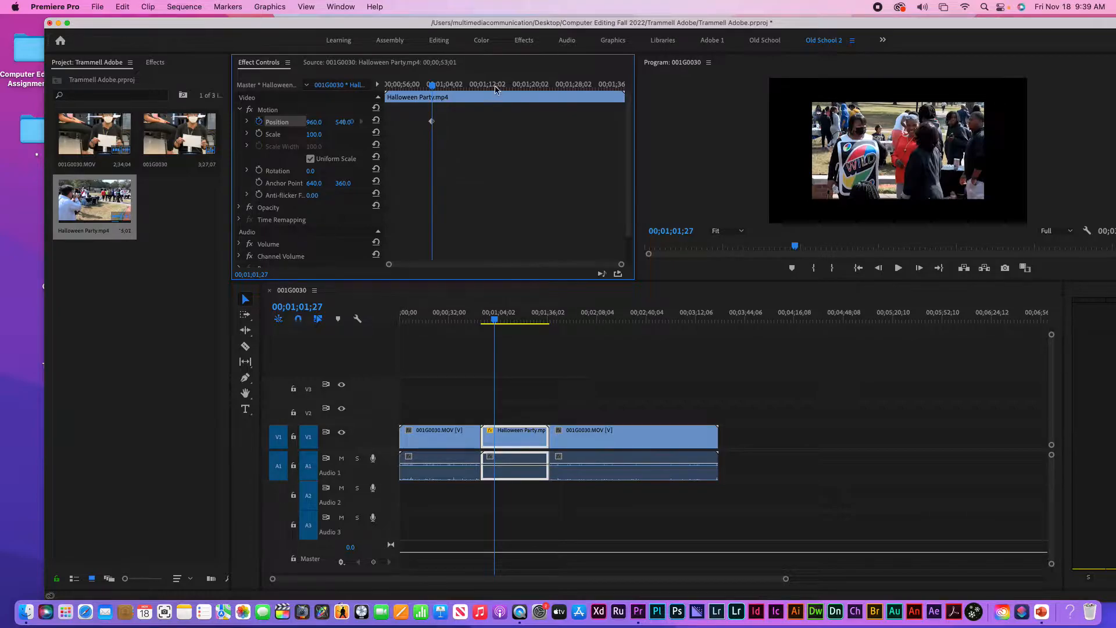
click(536, 85)
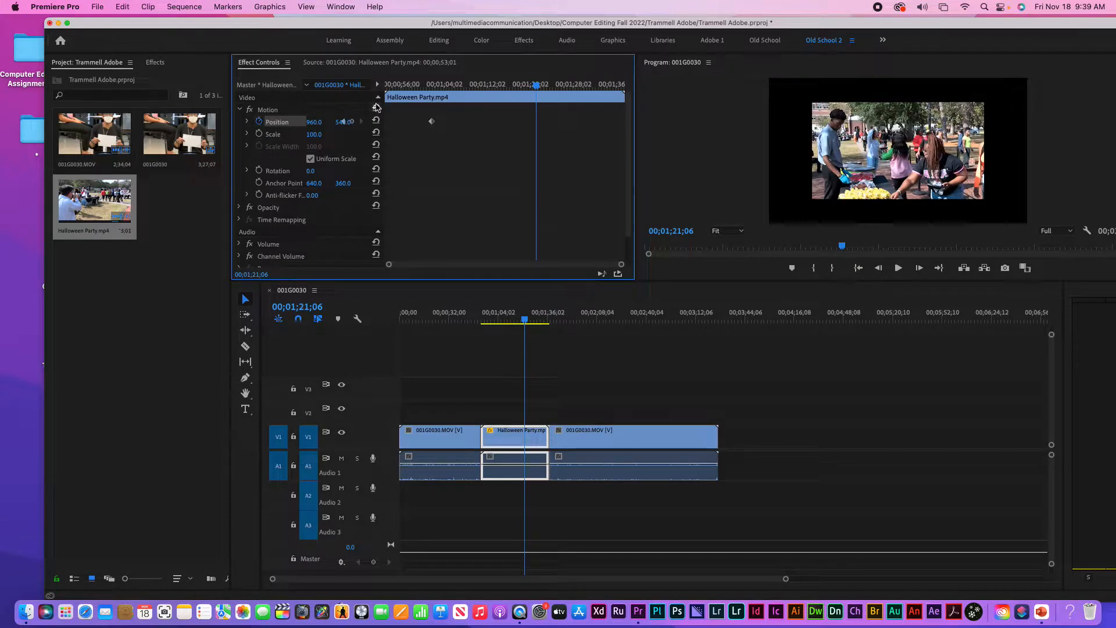
drag(635, 134, 686, 134)
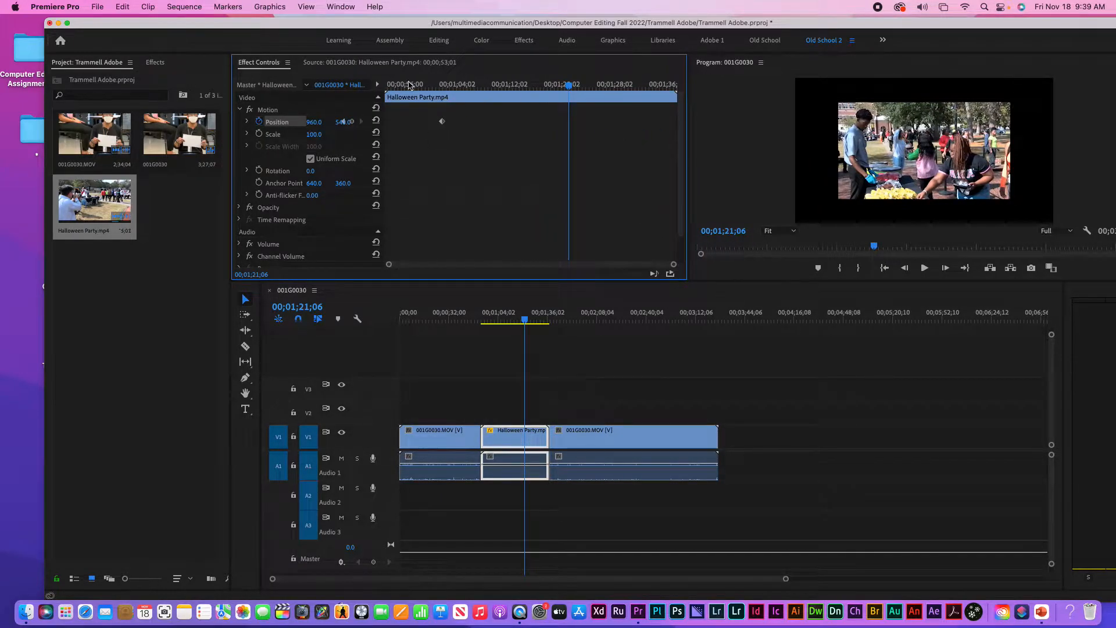
click(379, 84)
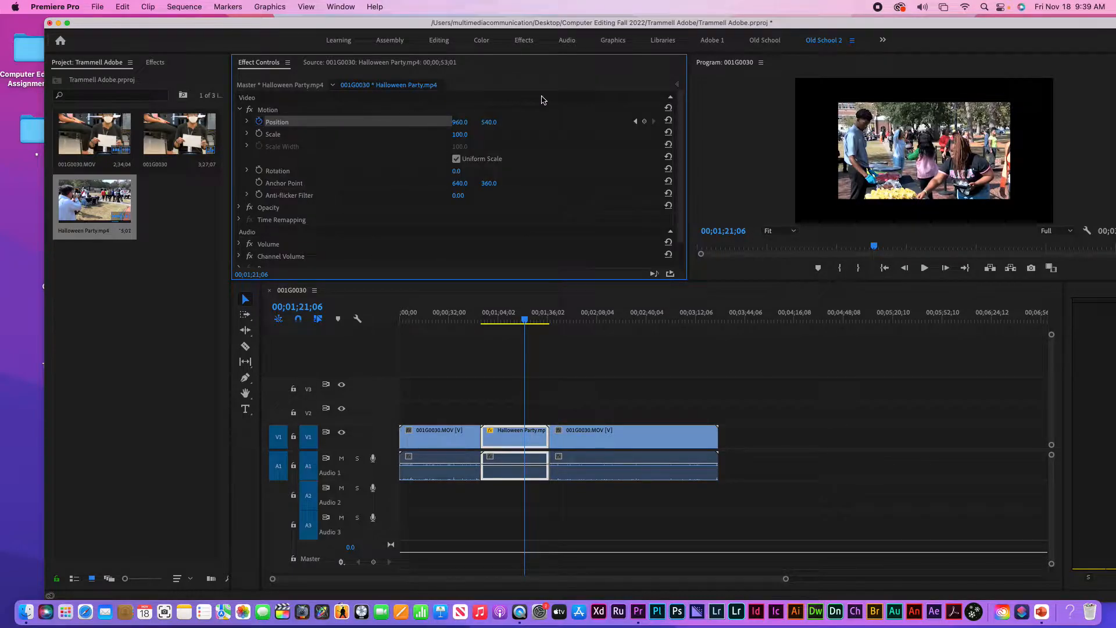
click(676, 85)
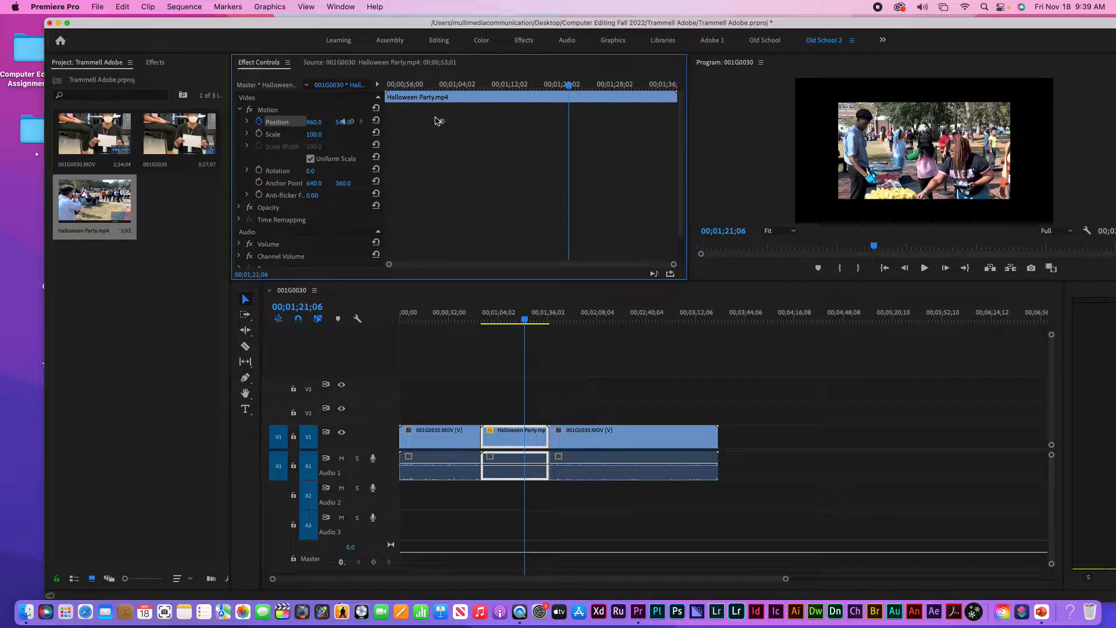
drag(547, 90, 574, 93)
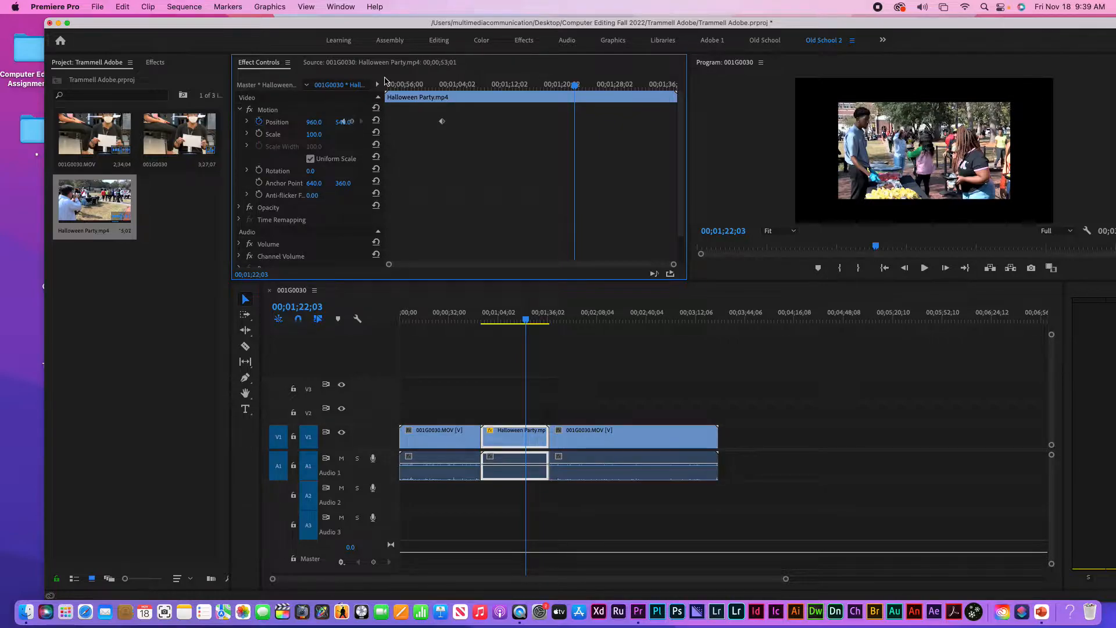
Add a Position keyframe at 00;01;22;03, then scrub back to the next keyframe
click(378, 85)
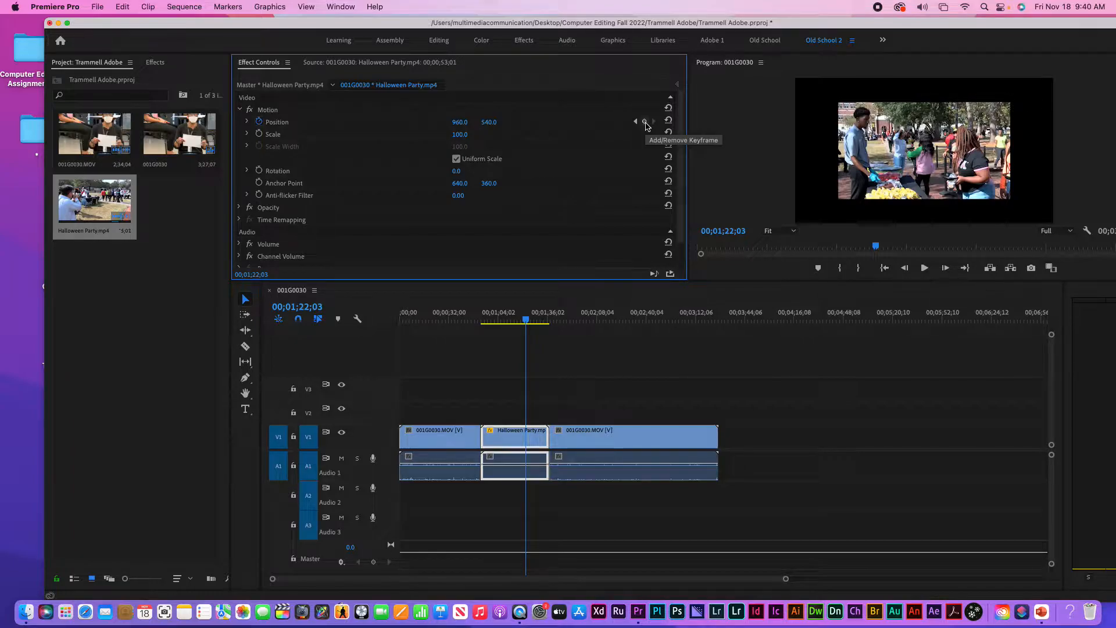
click(645, 122)
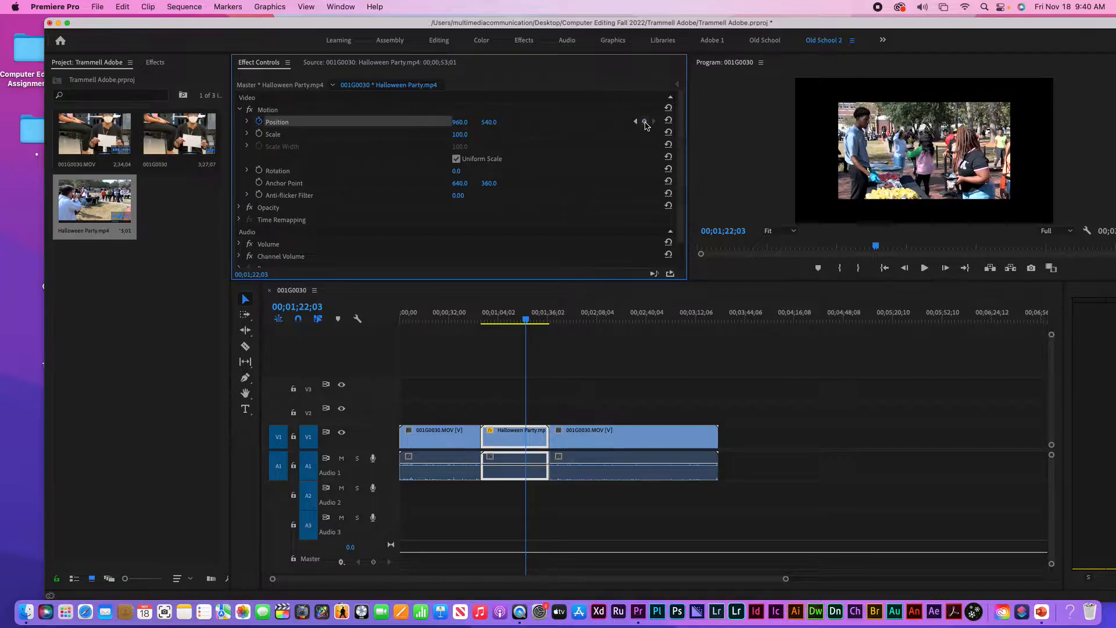
click(680, 85)
drag(575, 97, 499, 100)
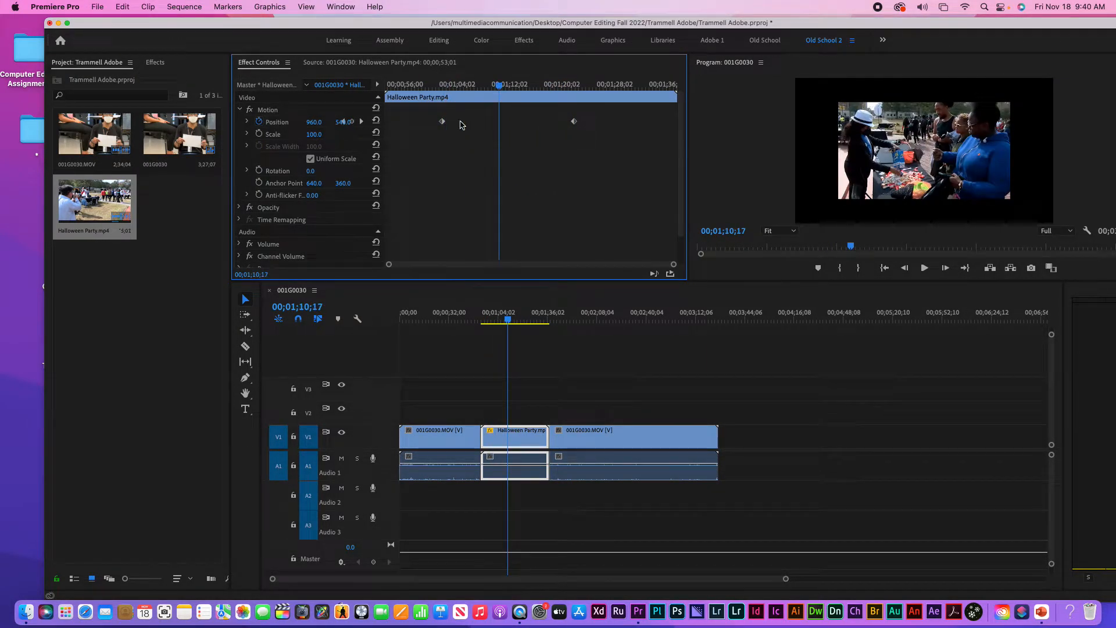
click(361, 122)
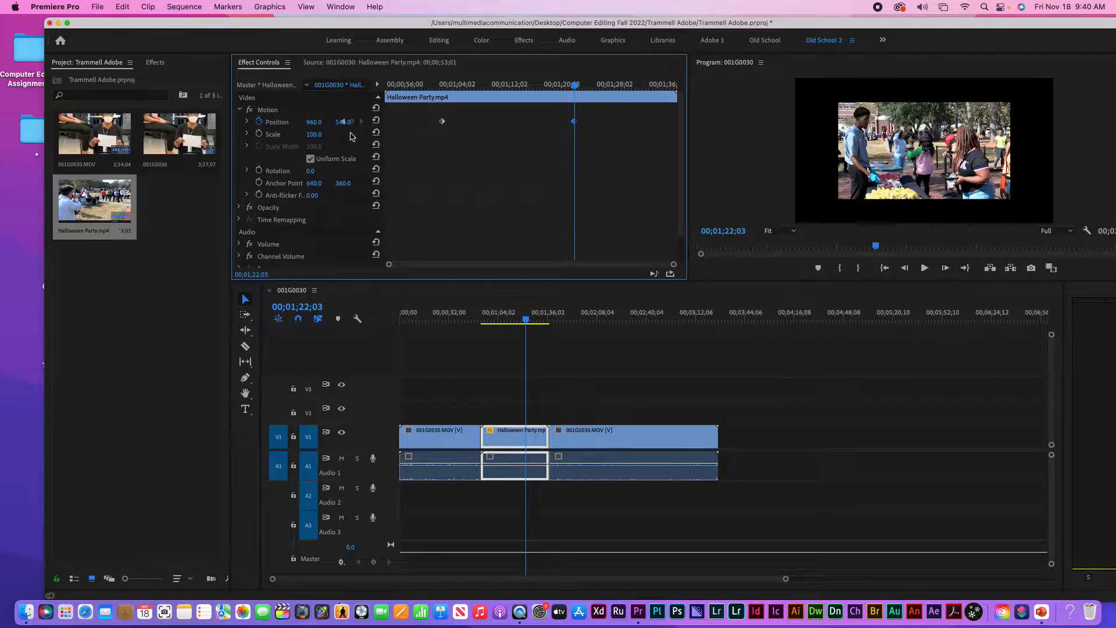
Try a Scale of 200, then return Scale to 100 at the first keyframe
click(322, 132)
text(200)
key(Return)
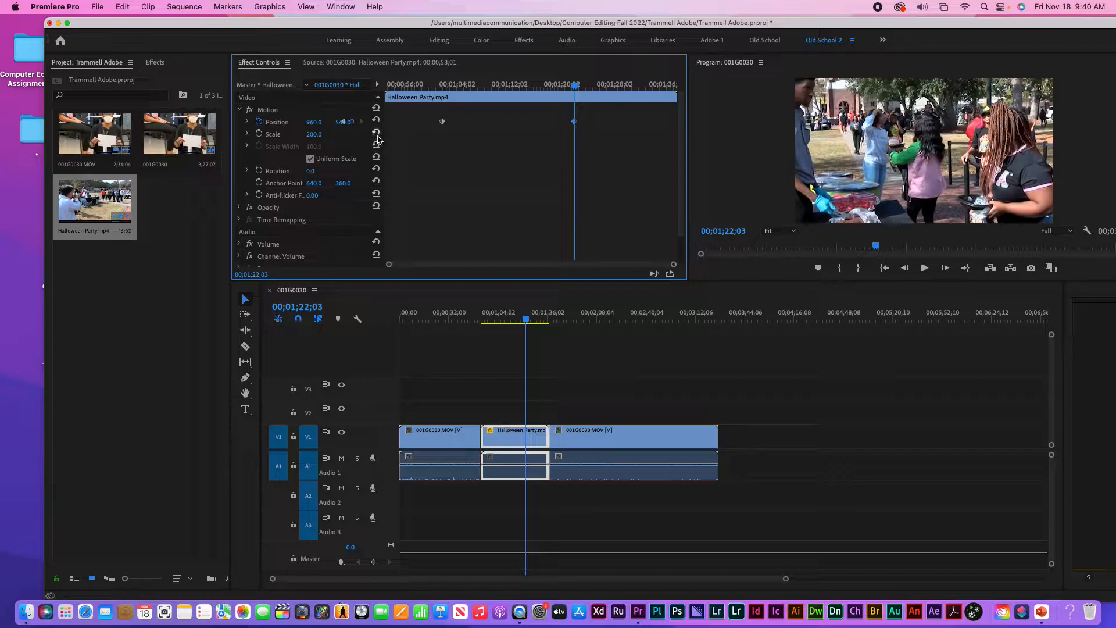
click(442, 122)
click(318, 134)
text(100)
key(Return)
Add a Position keyframe at 00;01;12;13
click(516, 85)
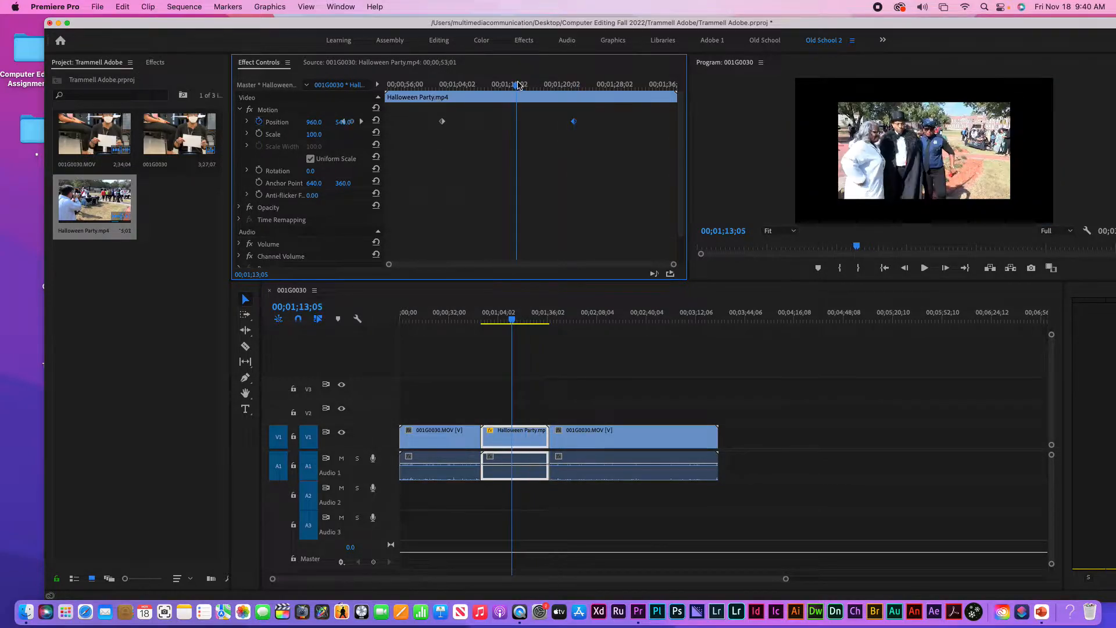
drag(519, 85, 511, 85)
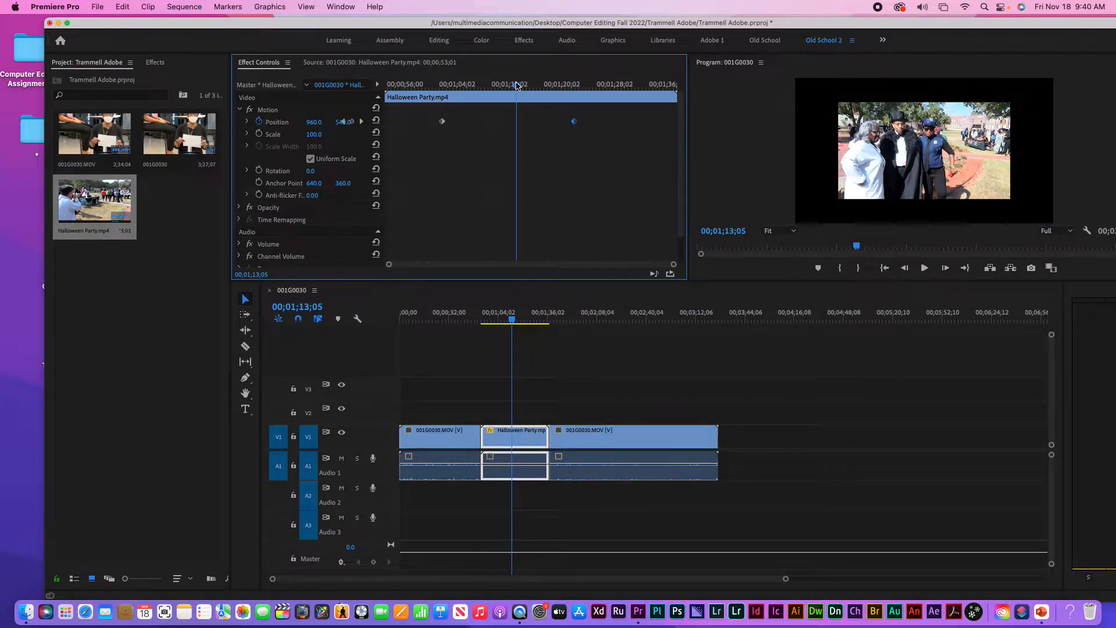
click(344, 122)
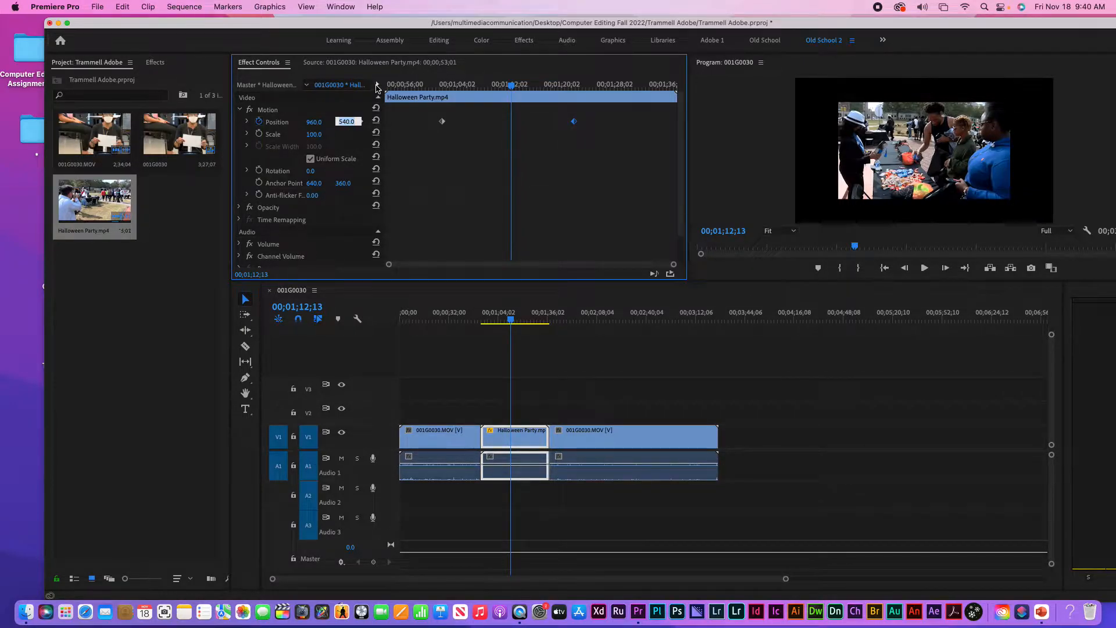
click(378, 84)
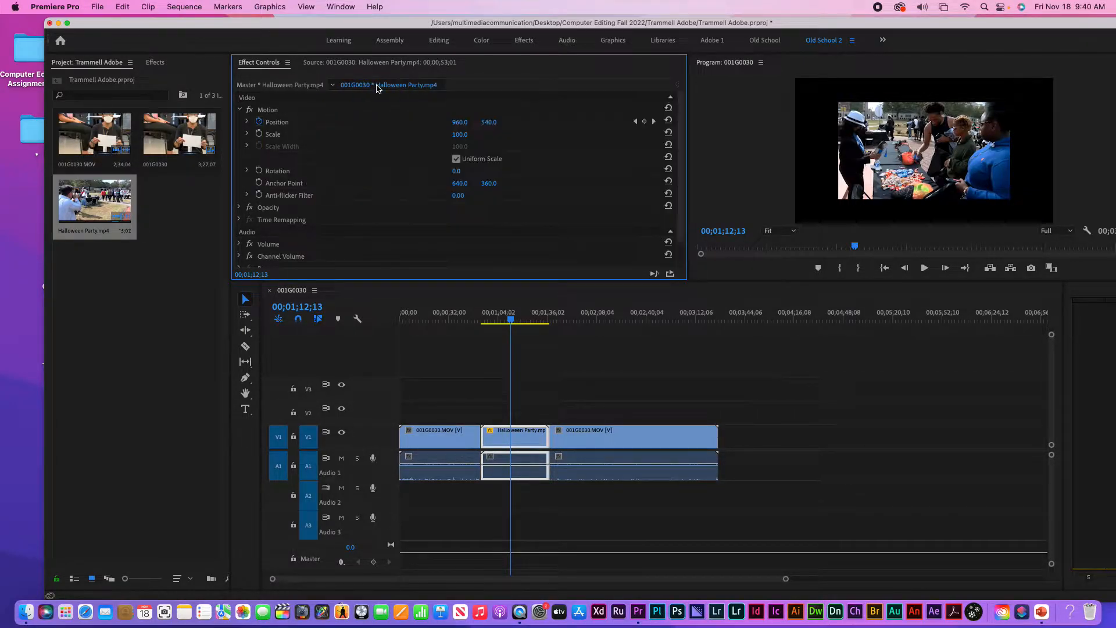
click(644, 121)
click(676, 88)
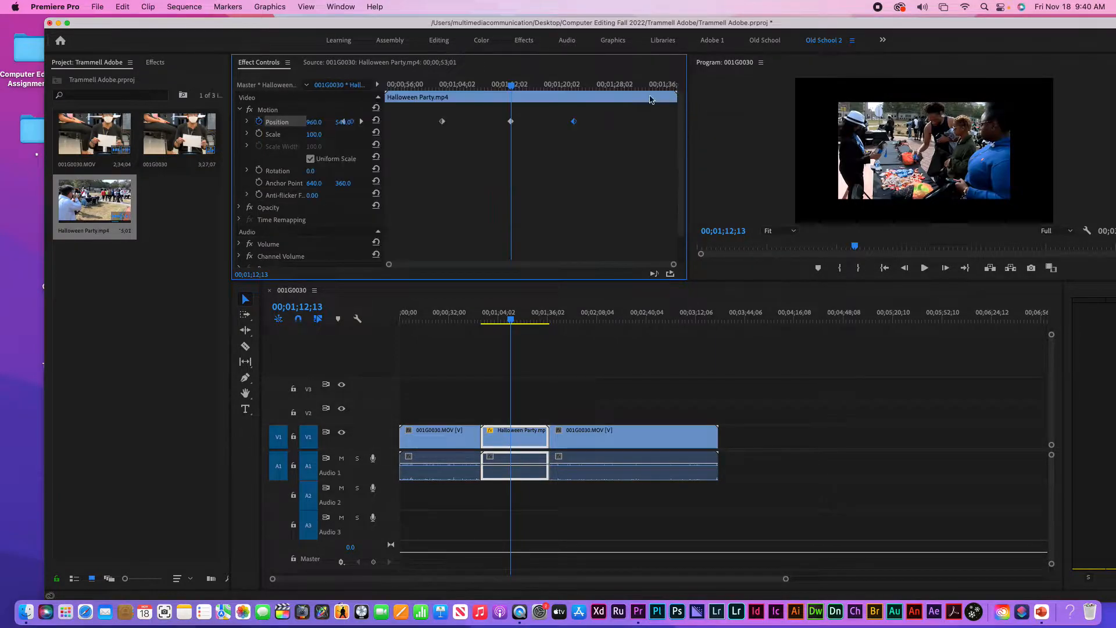
Set Scale to 200 at the middle keyframe and widen the Effect Controls panel
click(319, 134)
text(200)
key(Return)
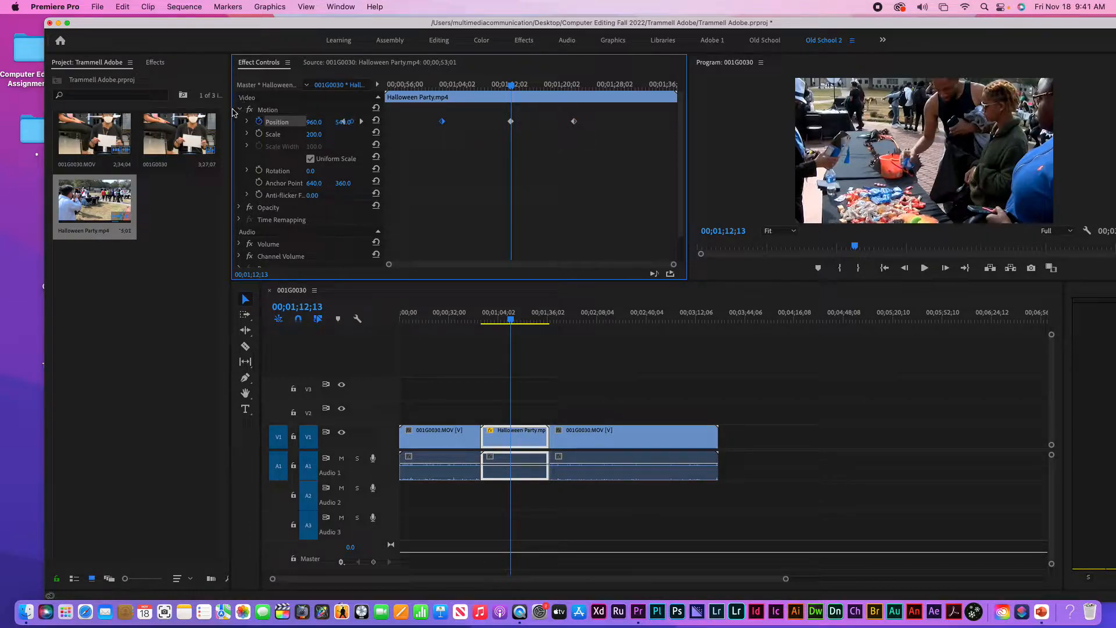
drag(231, 110, 83, 110)
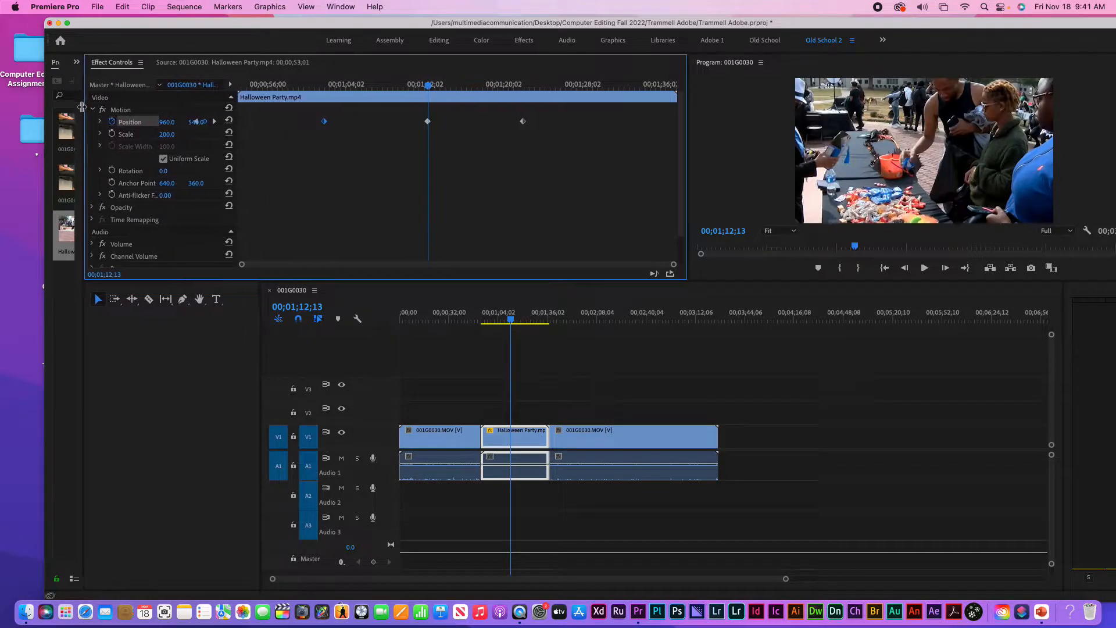
drag(692, 128, 756, 129)
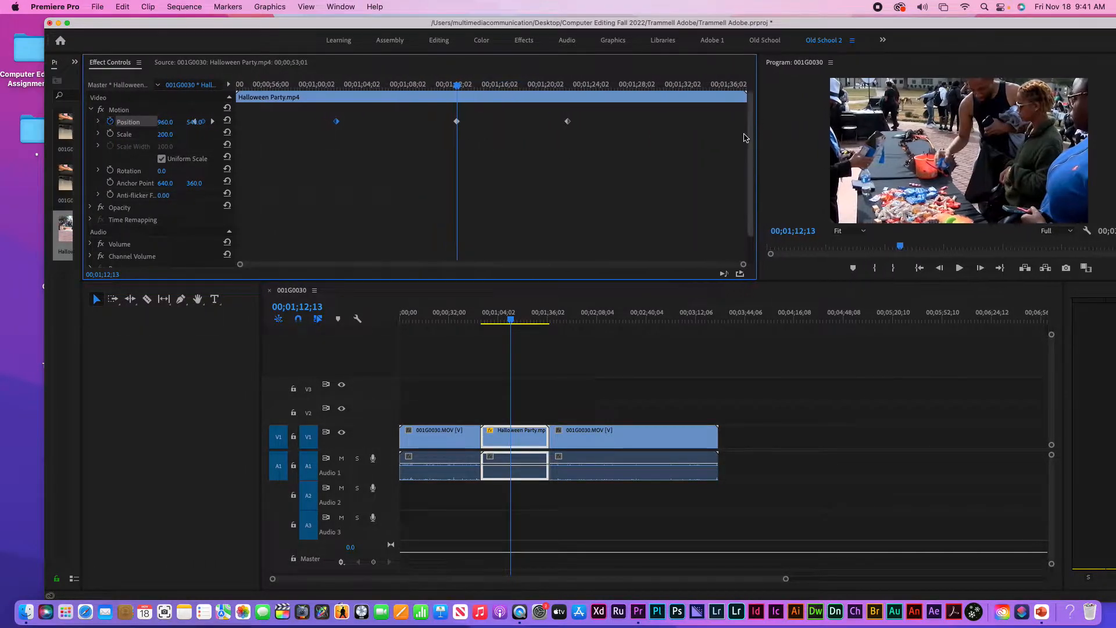
Return to the first keyframe, set Scale back to 100, and step through the Position keyframes
click(230, 86)
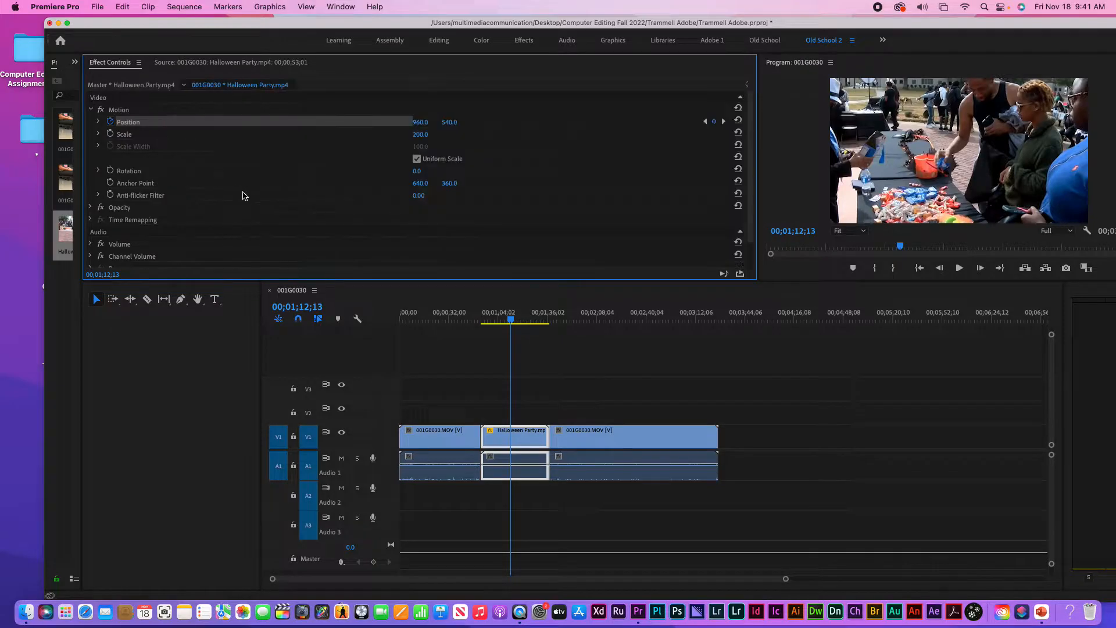
click(706, 122)
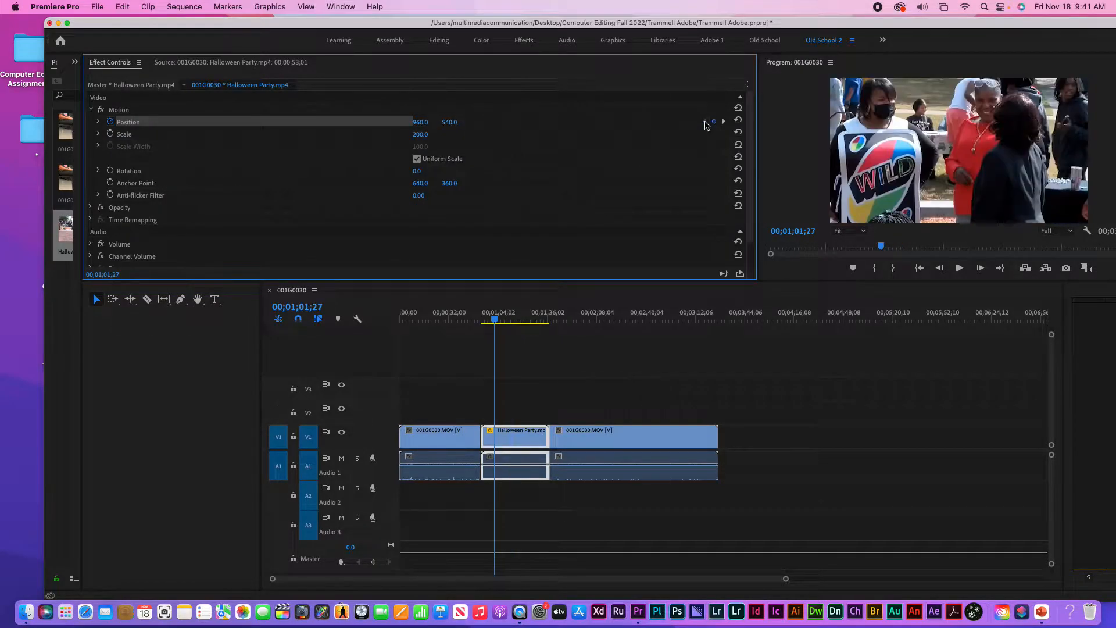
click(747, 85)
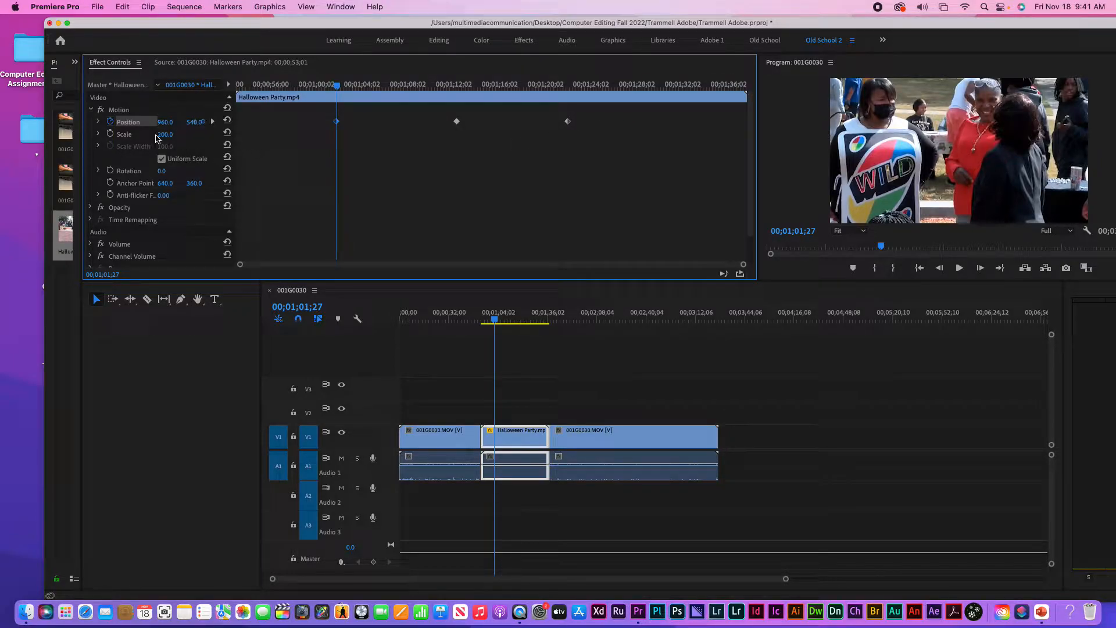
click(173, 133)
text(100)
key(Return)
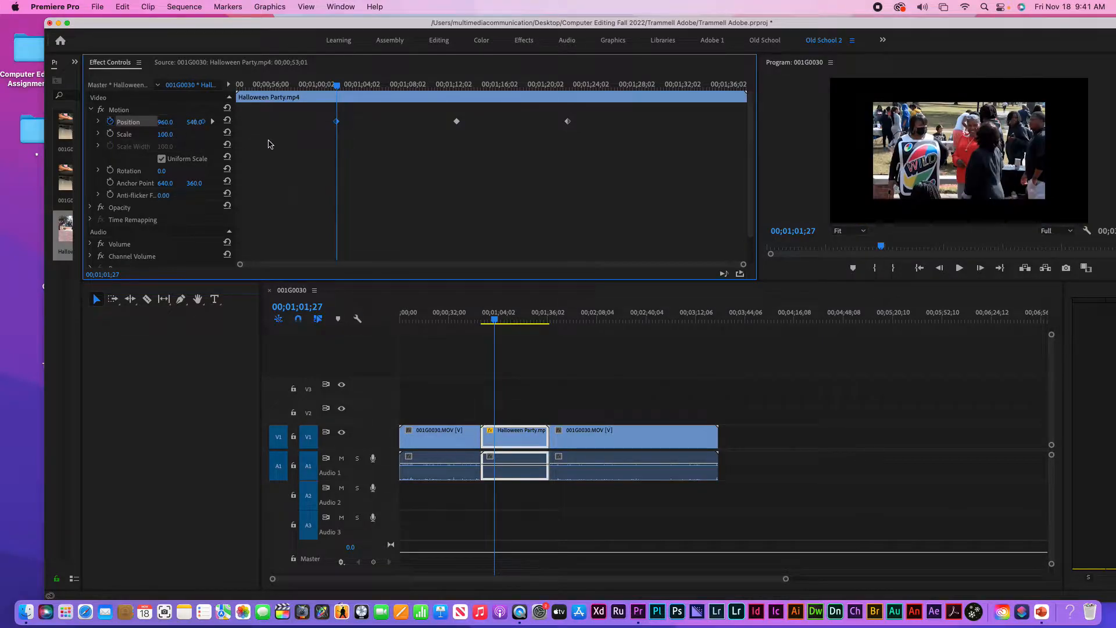
click(213, 122)
click(214, 123)
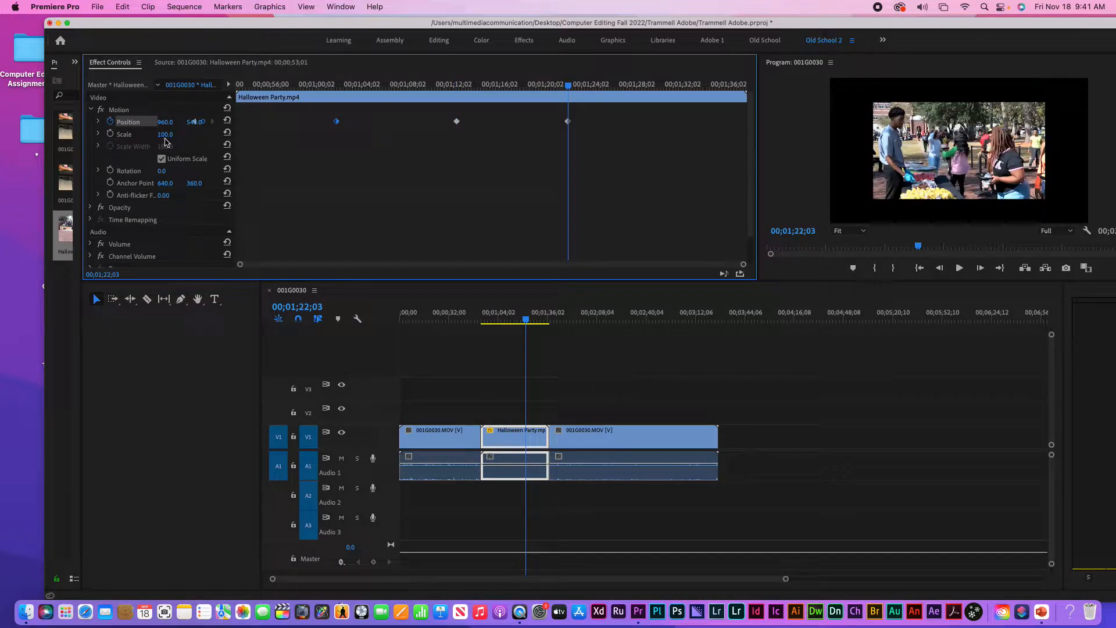
Scrub through the Halloween Party clip and jump between its Position keyframes
click(244, 86)
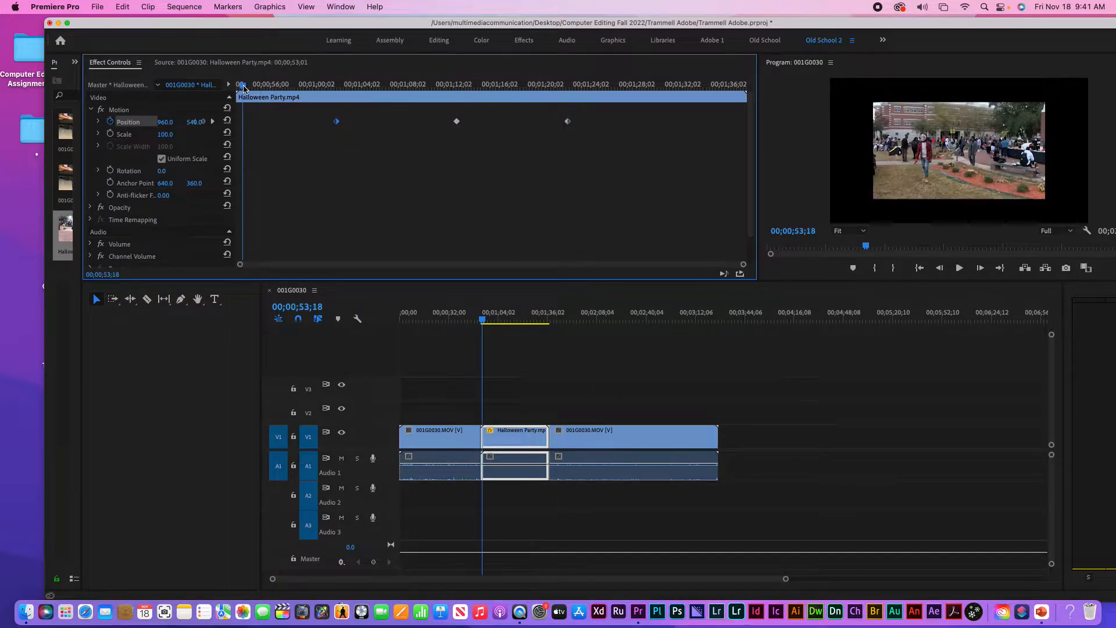
drag(248, 87, 456, 97)
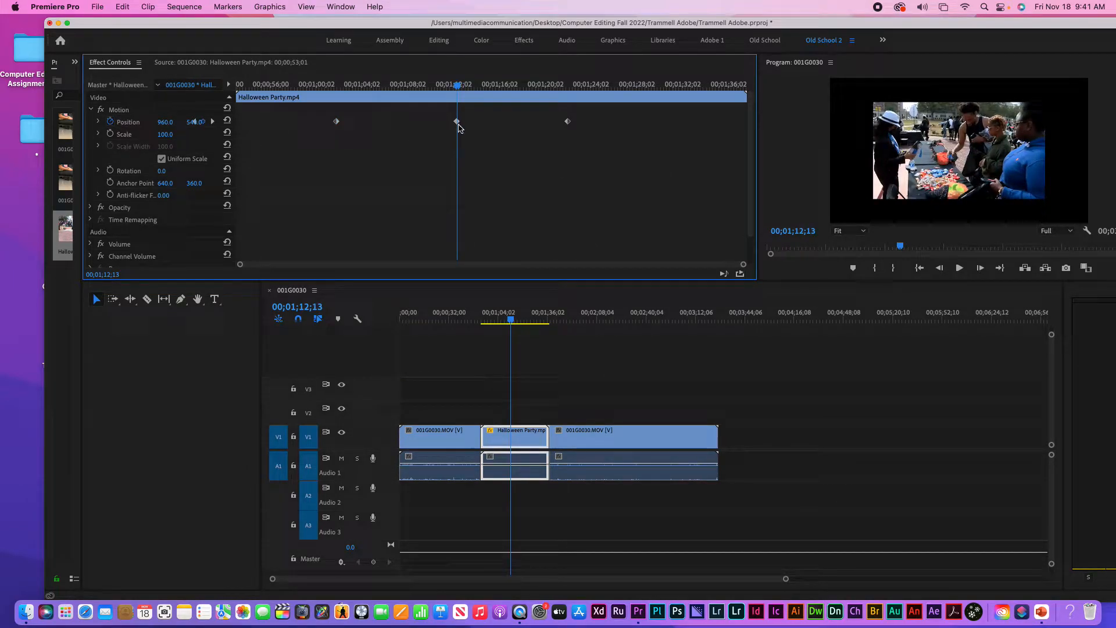
click(567, 120)
click(213, 122)
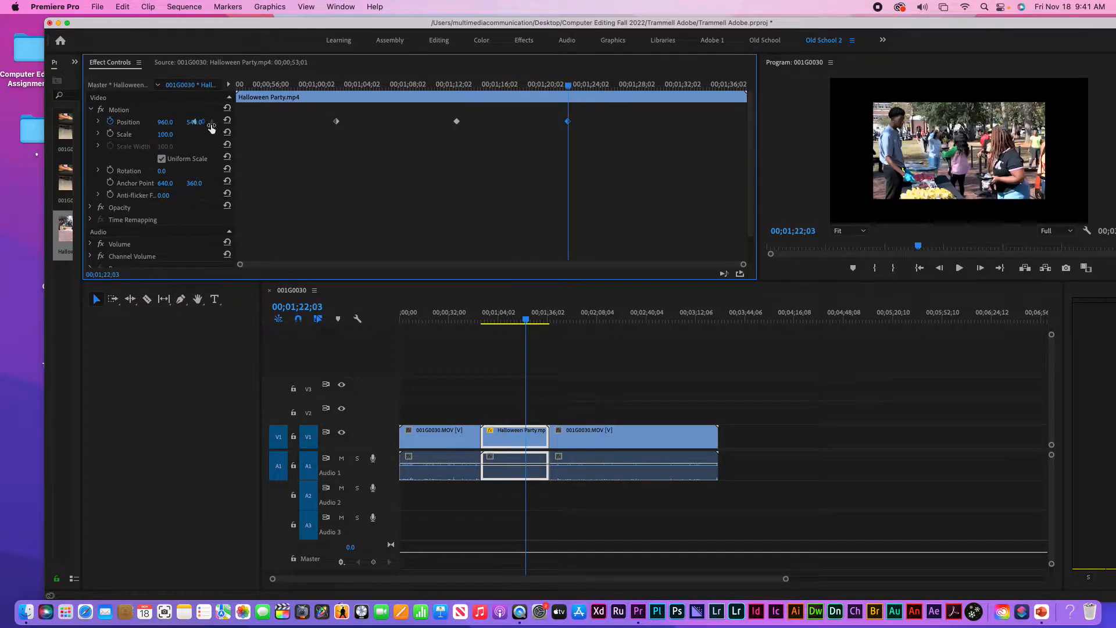
click(196, 123)
click(285, 149)
click(229, 85)
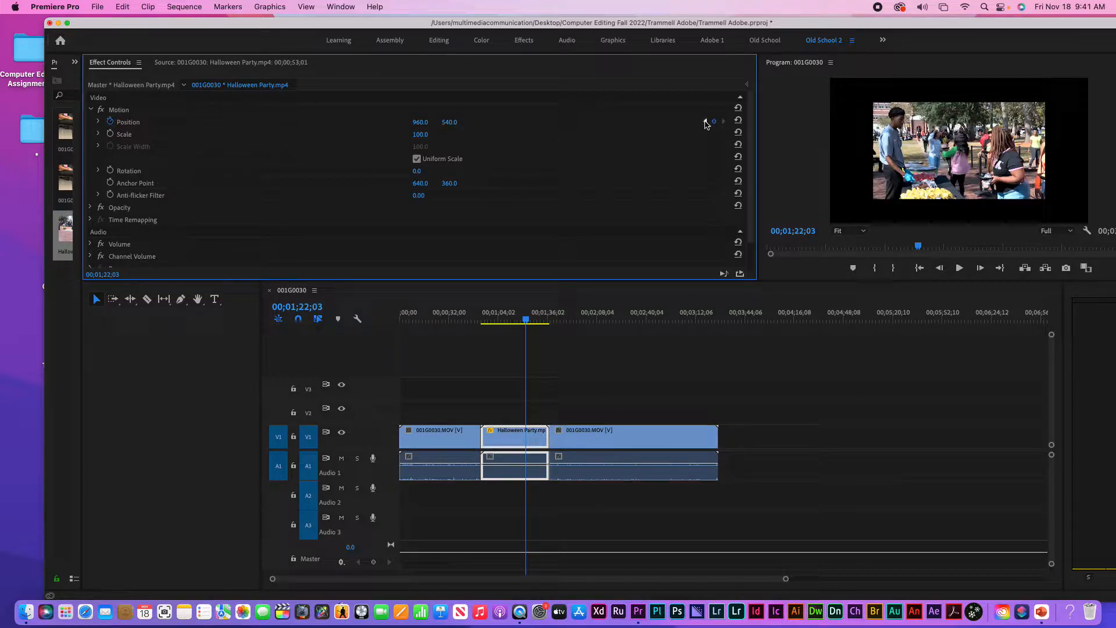
click(705, 122)
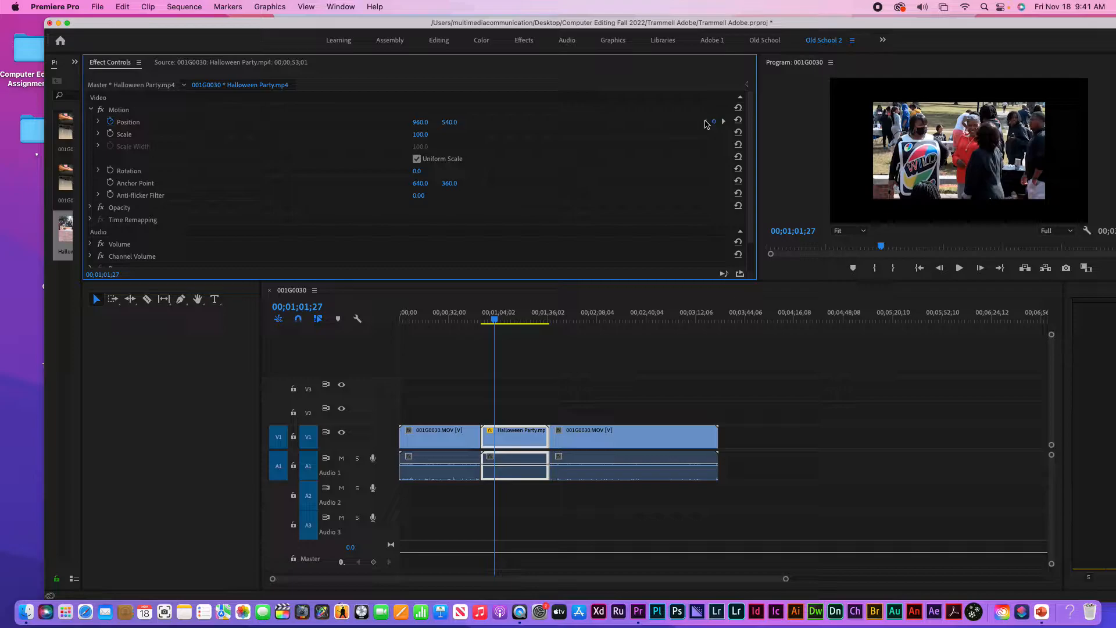
click(725, 124)
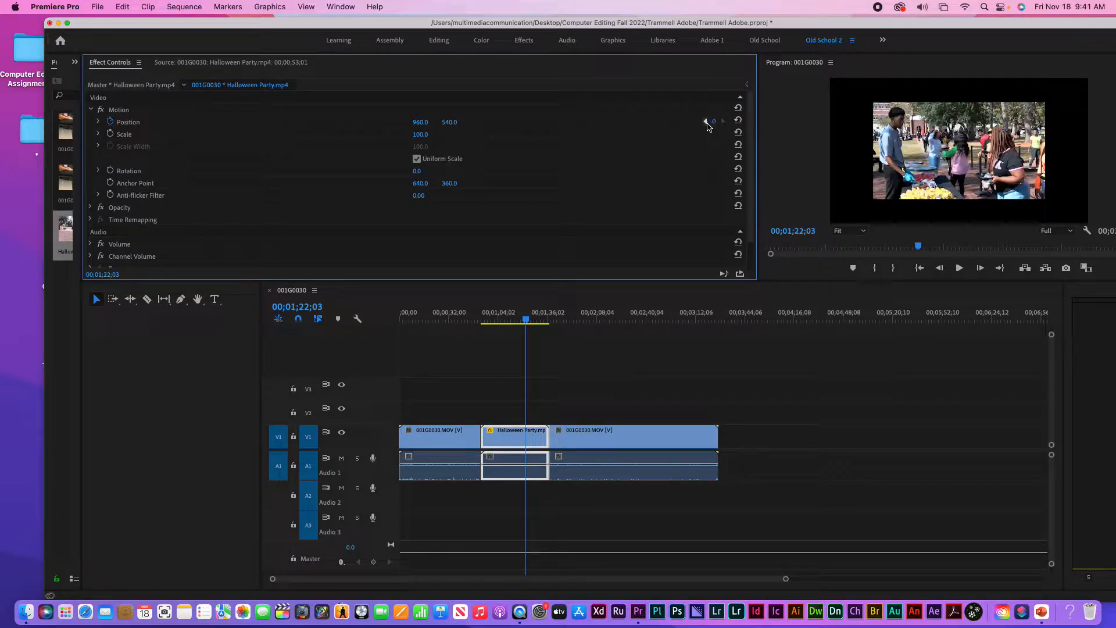
click(705, 122)
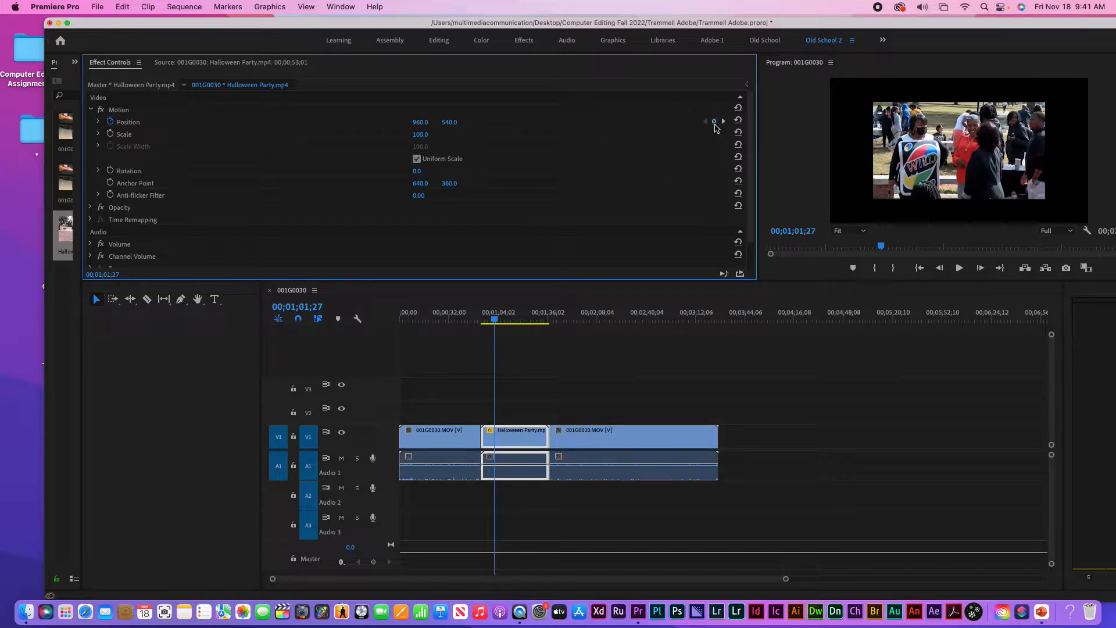
Set the Halloween Party clip's Scale to 200 and preview it at another moment
drag(495, 320, 512, 321)
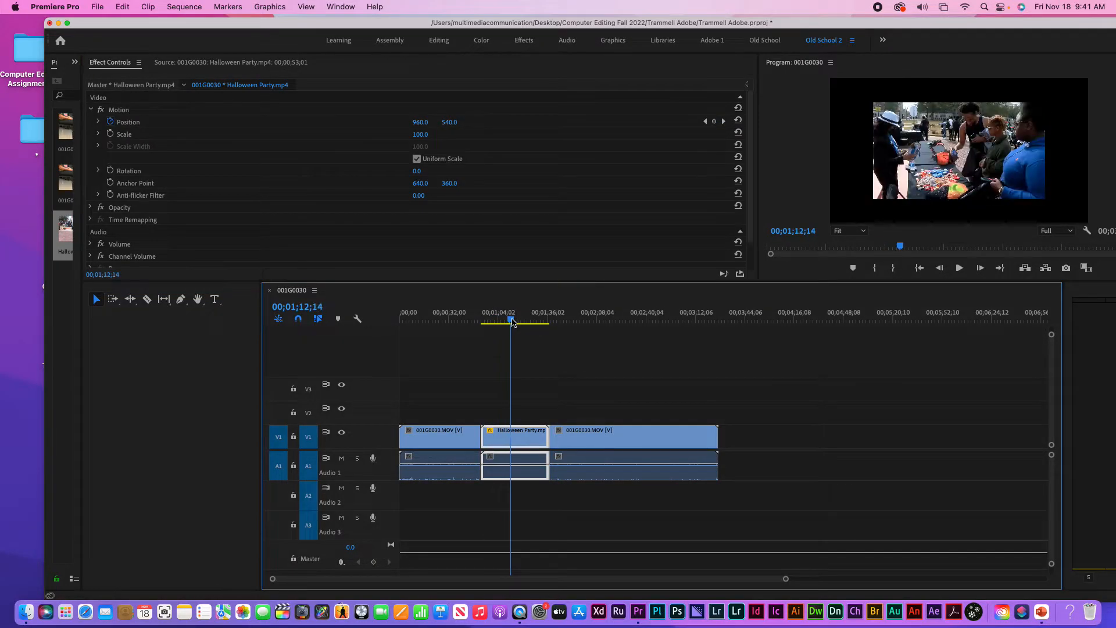
click(715, 122)
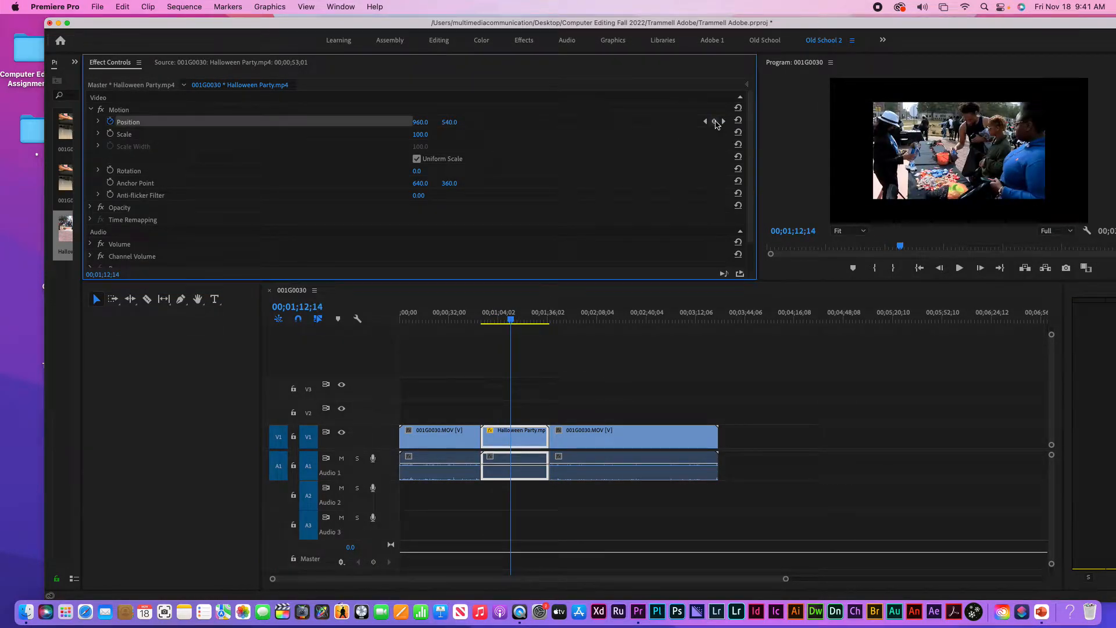
click(427, 133)
text(200)
key(Return)
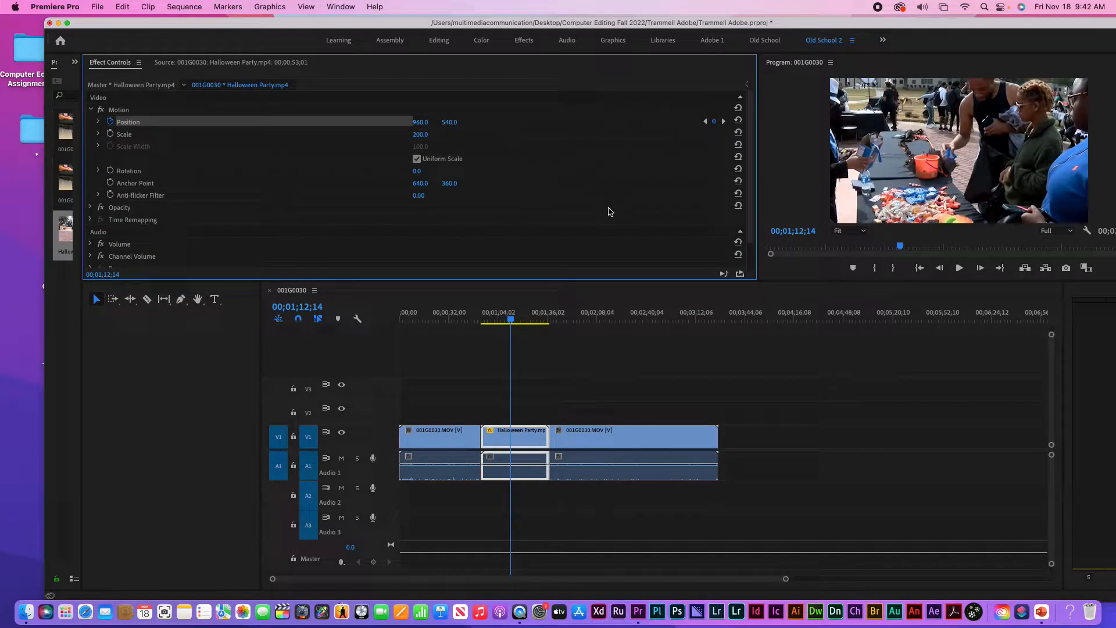
drag(507, 324, 527, 311)
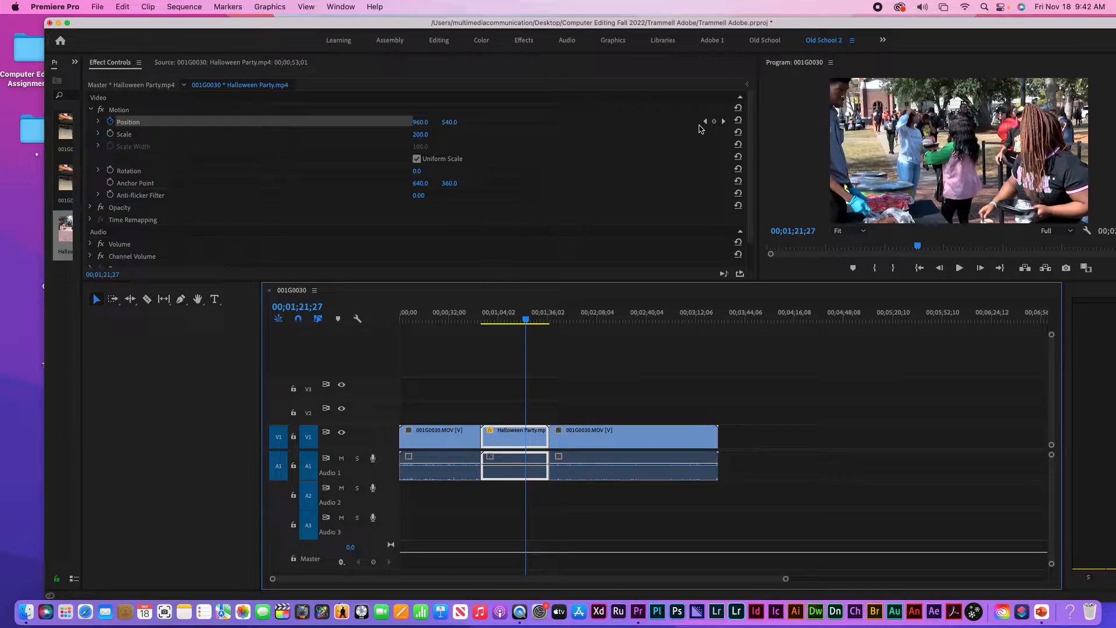
Turn off Position animation, confirm deleting its keyframes, and return to 00;01;07;17
click(111, 122)
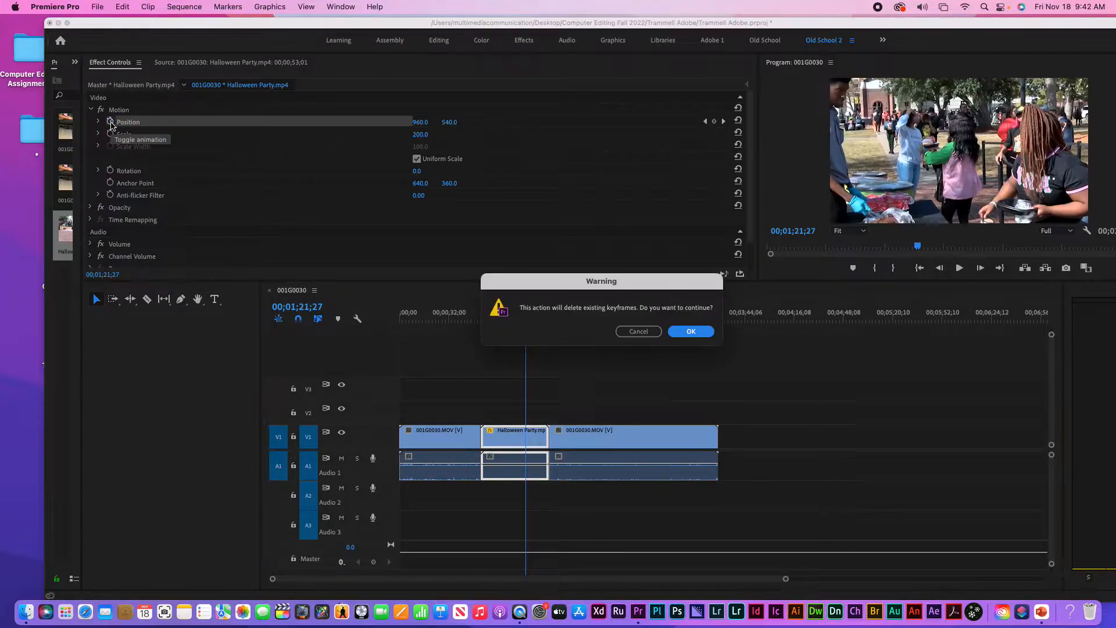
click(691, 331)
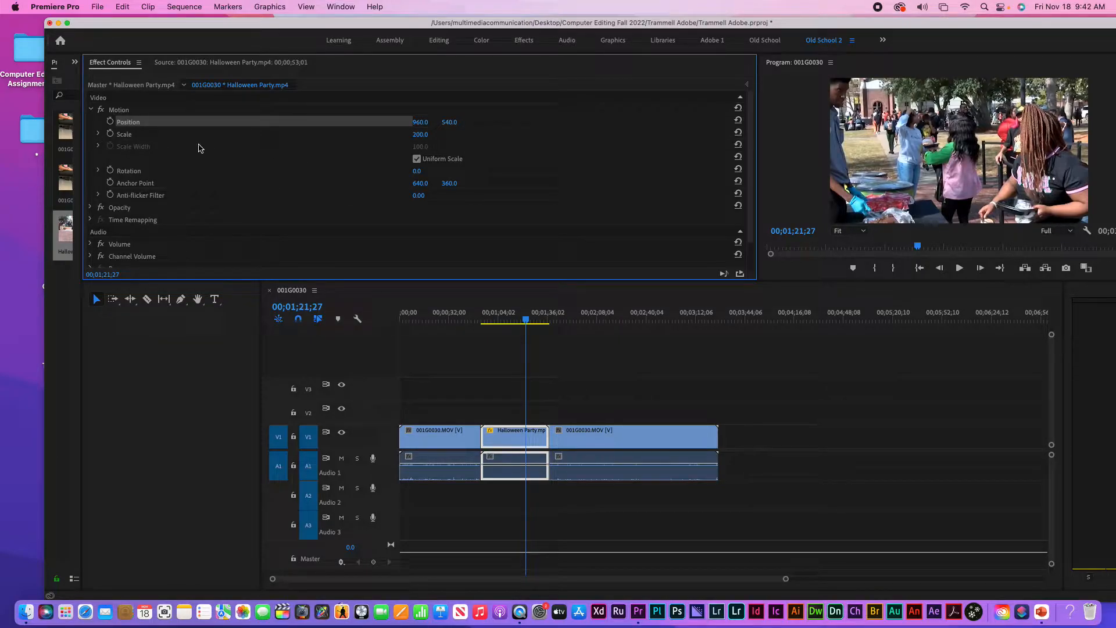
drag(527, 320, 506, 314)
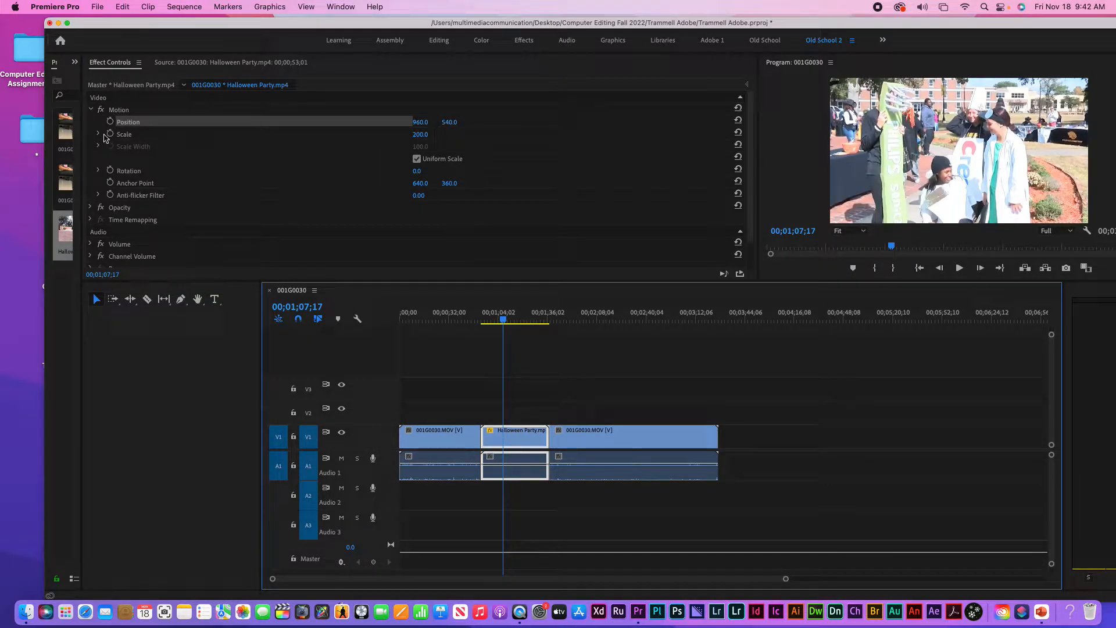
Set Scale keyframes of 100, 200 and 100 at three successive playhead positions
click(424, 134)
key(Return)
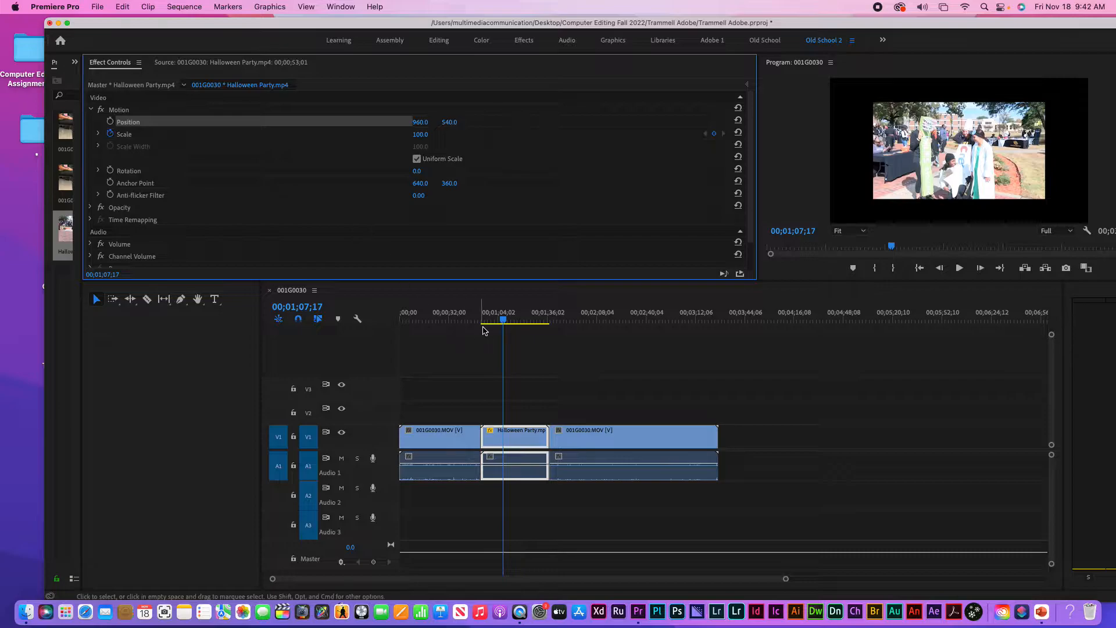
drag(503, 319, 525, 312)
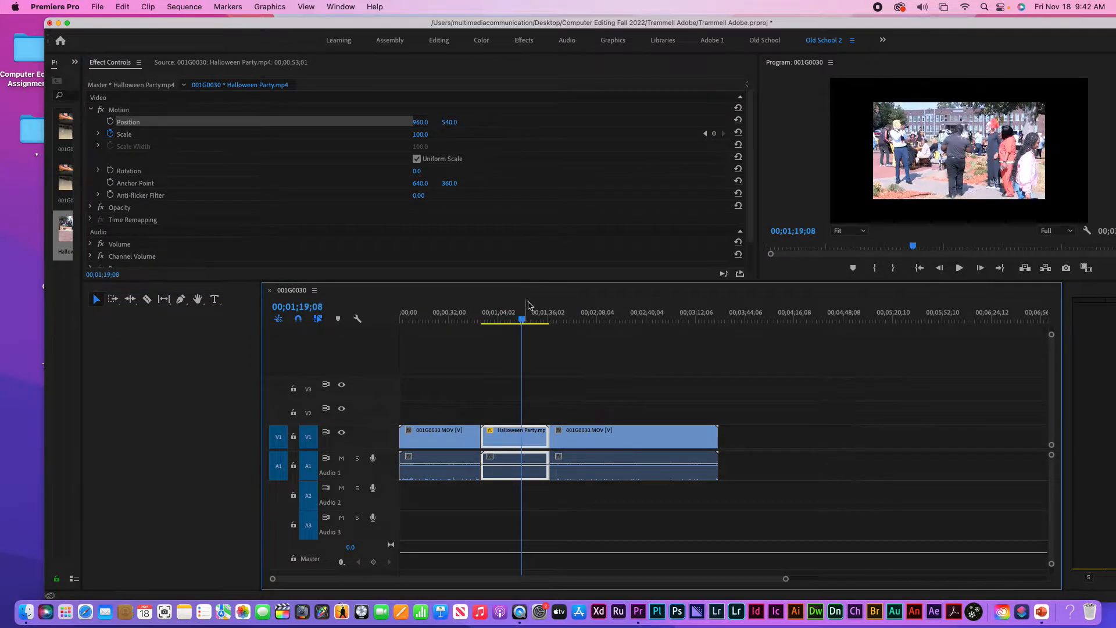
click(714, 134)
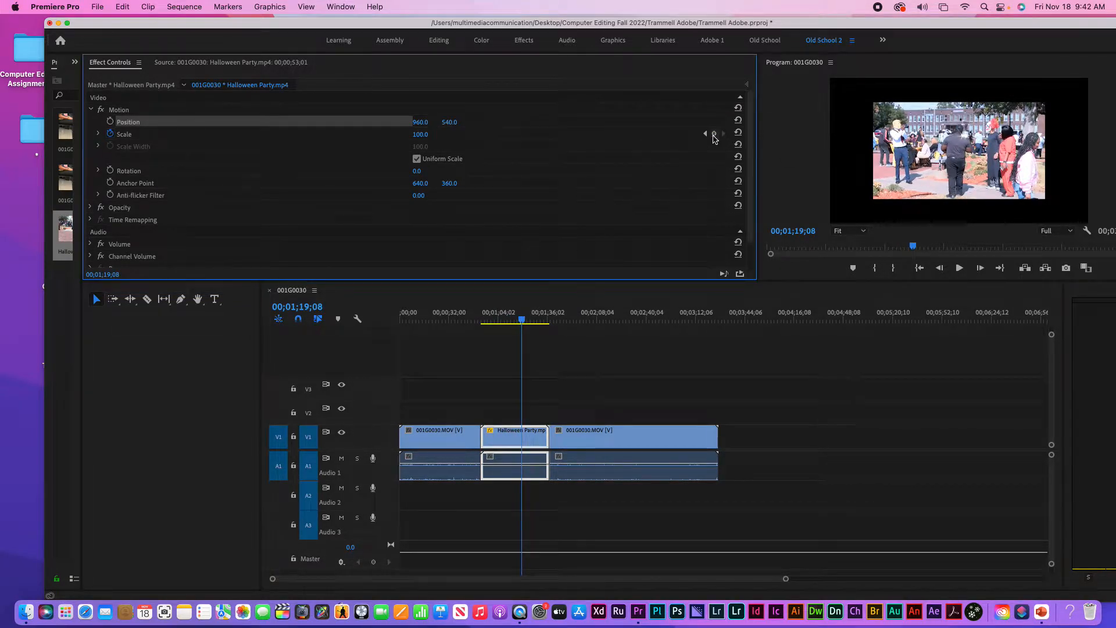
click(421, 133)
key(Return)
drag(522, 320, 538, 325)
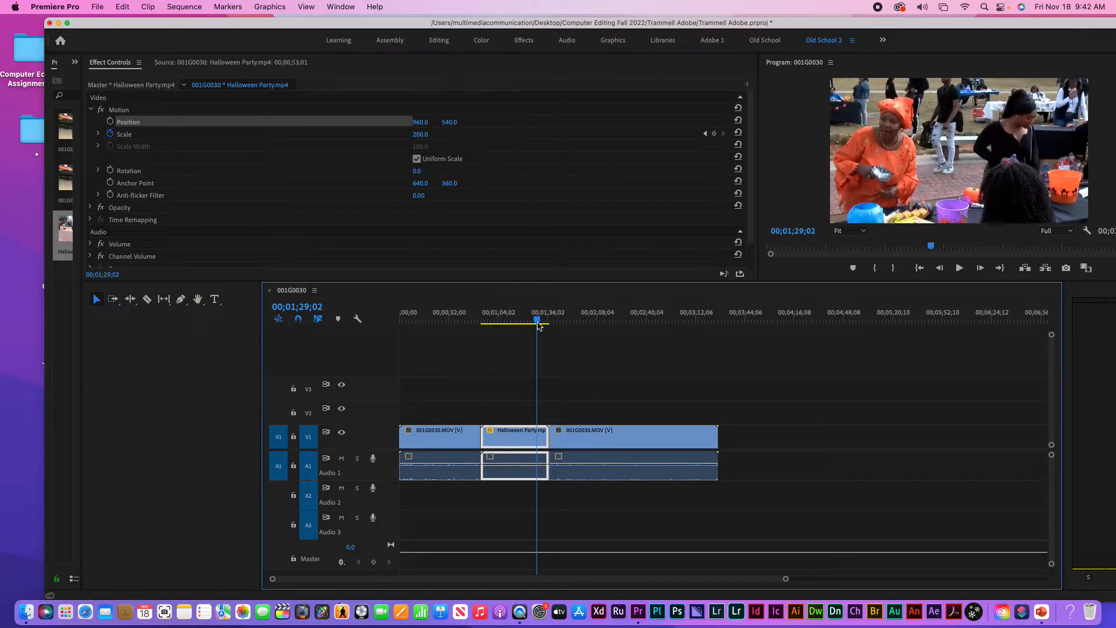
click(714, 134)
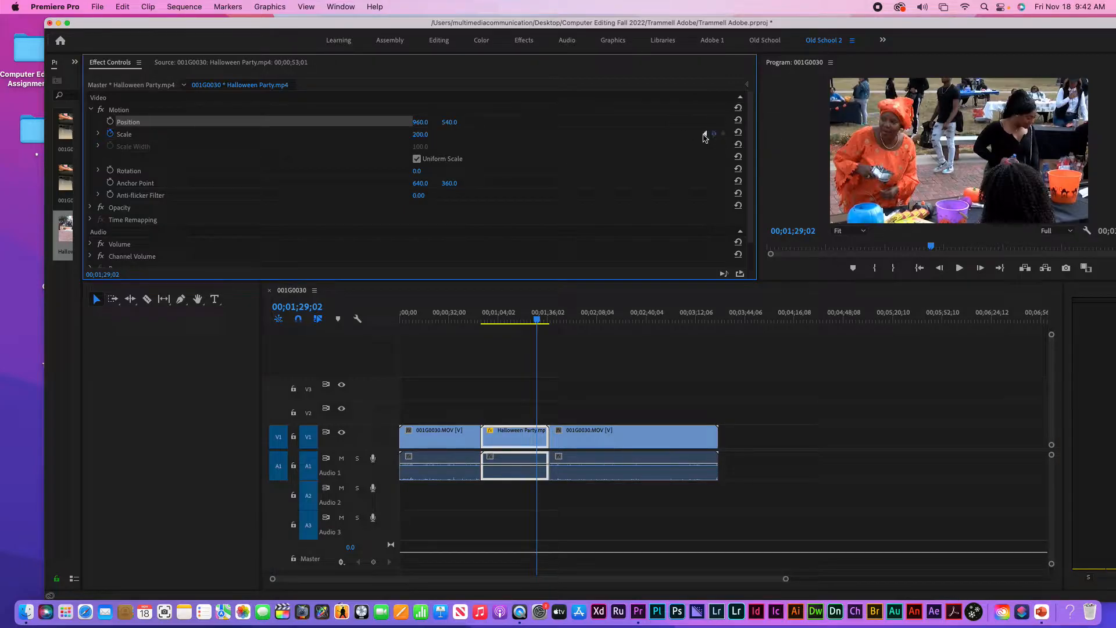
click(419, 135)
text(100)
key(Return)
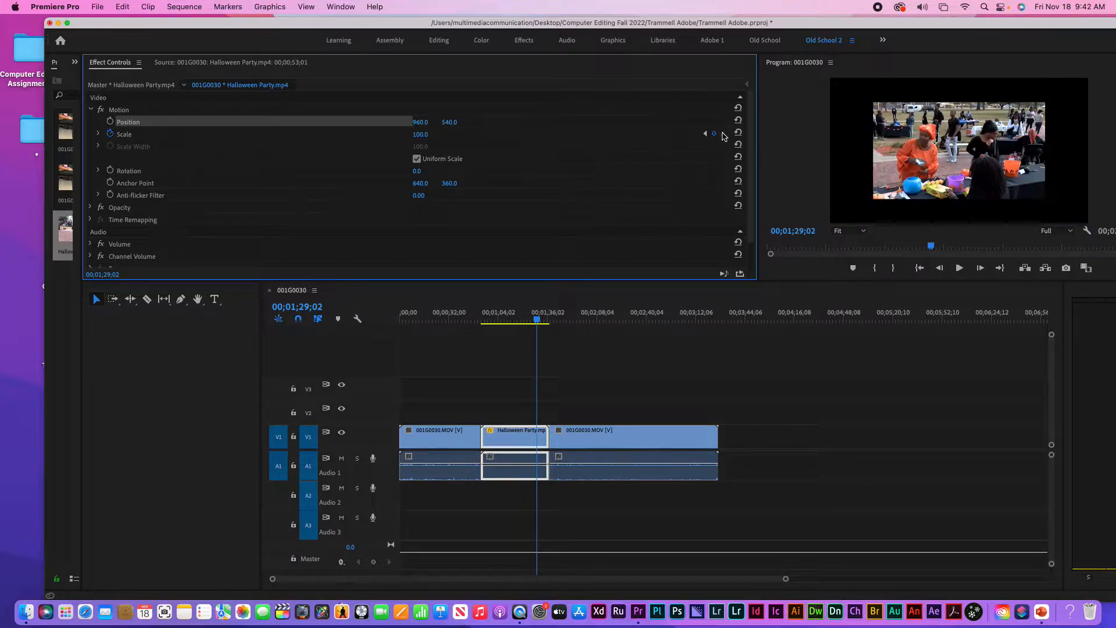
Step through the three Scale keyframes and reveal the Effect Controls keyframe timeline
click(705, 135)
click(705, 134)
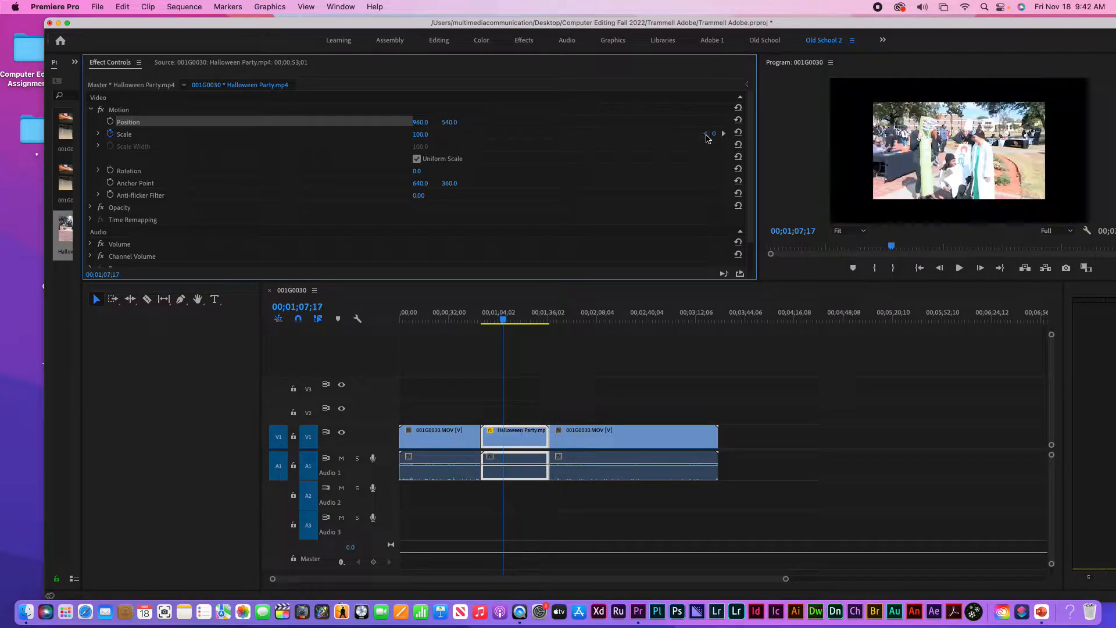
click(724, 134)
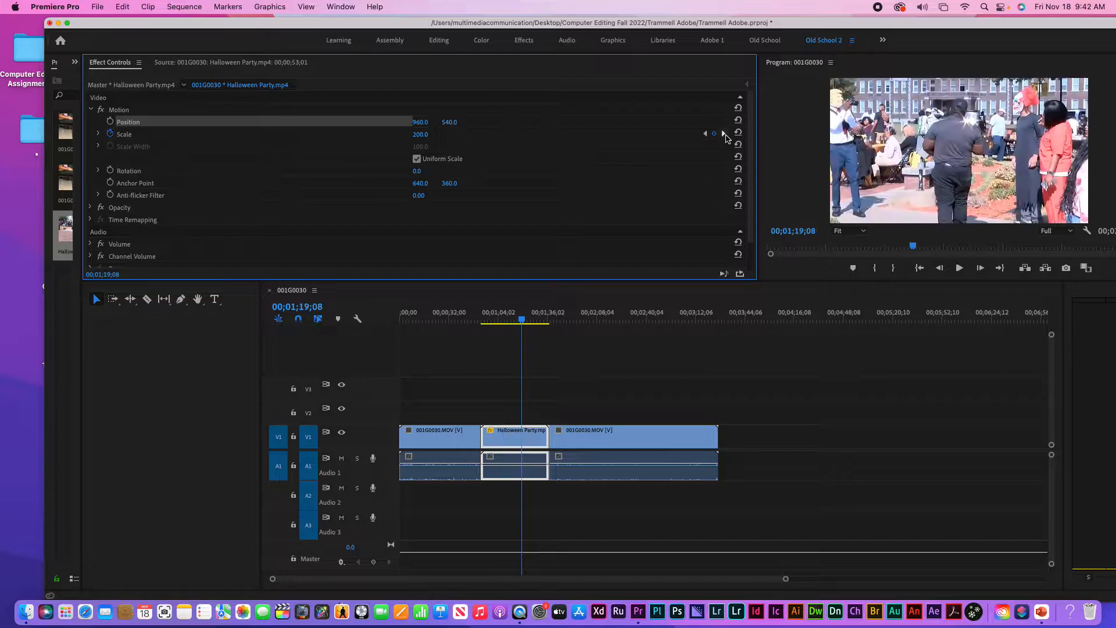
click(723, 134)
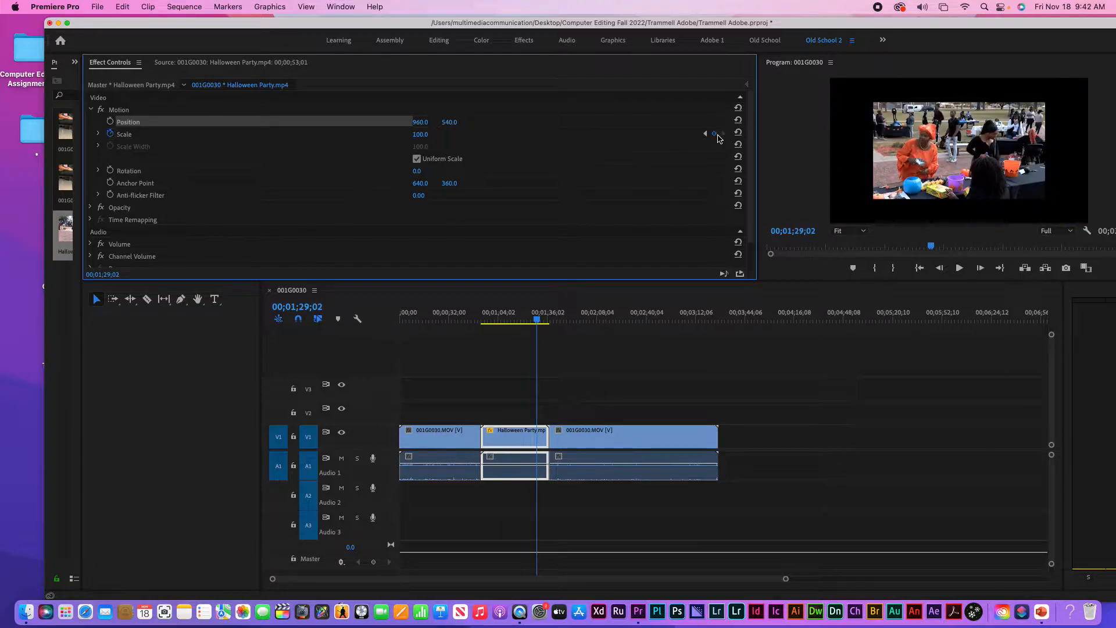
click(748, 85)
drag(649, 88, 311, 87)
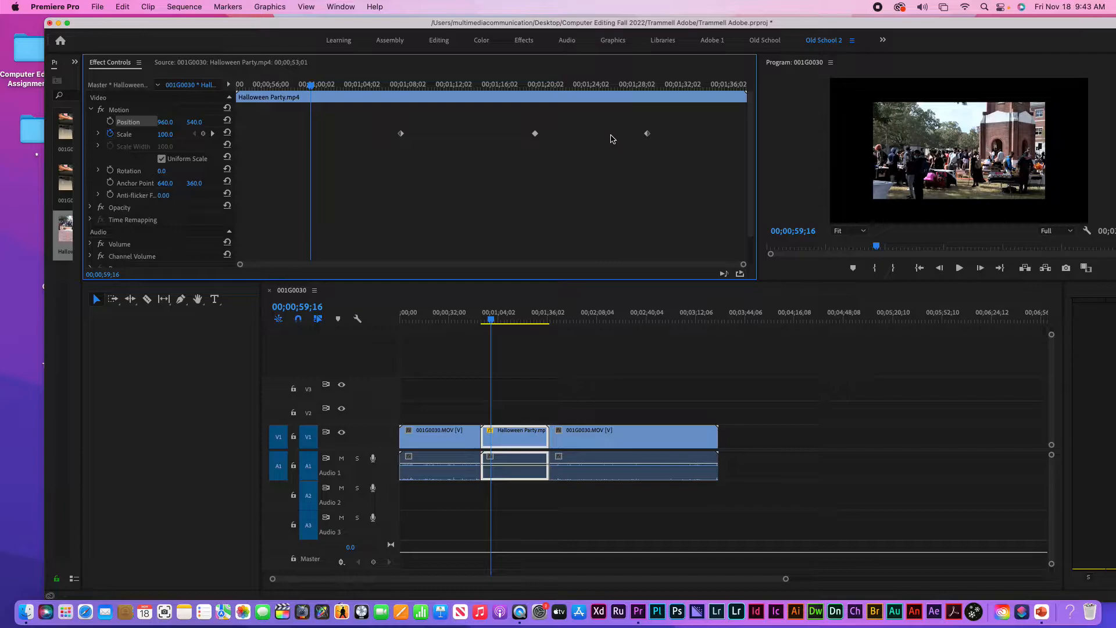
Play back the original zoom animation from just before the keyframes
click(339, 85)
key(space)
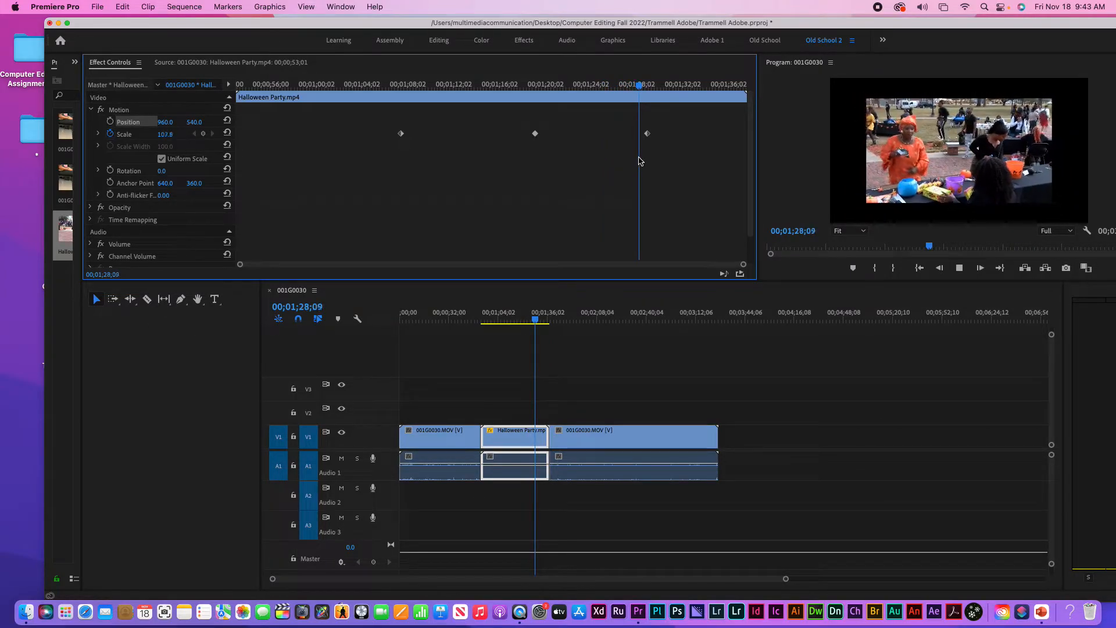
key(space)
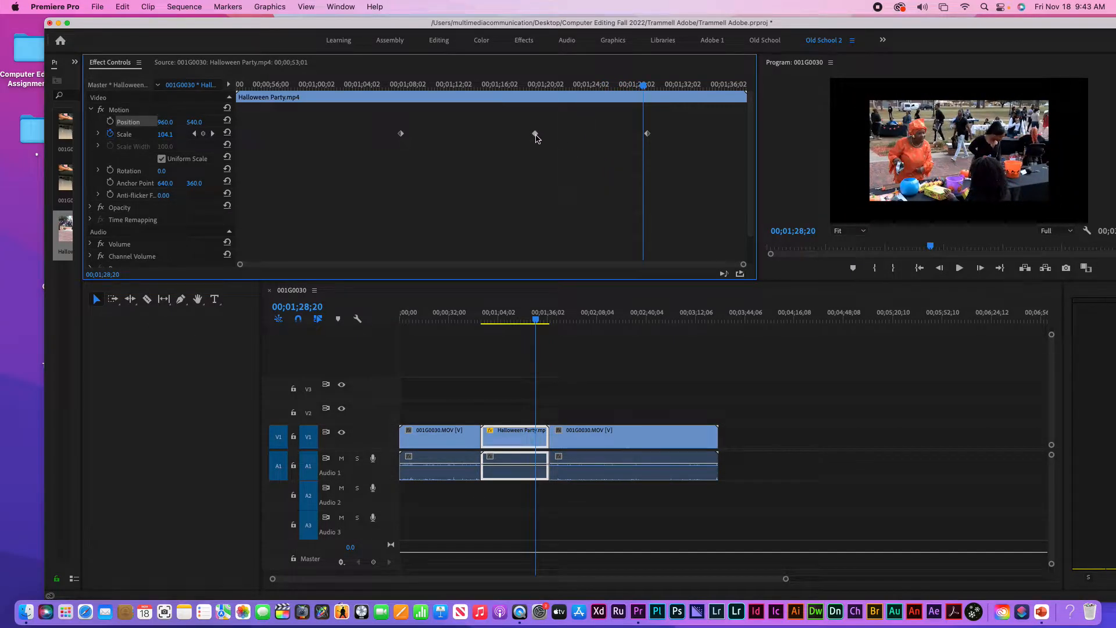
Drag the 200 and final 100 Scale keyframes next to the first, then replay the quicker zoom
drag(502, 137, 424, 136)
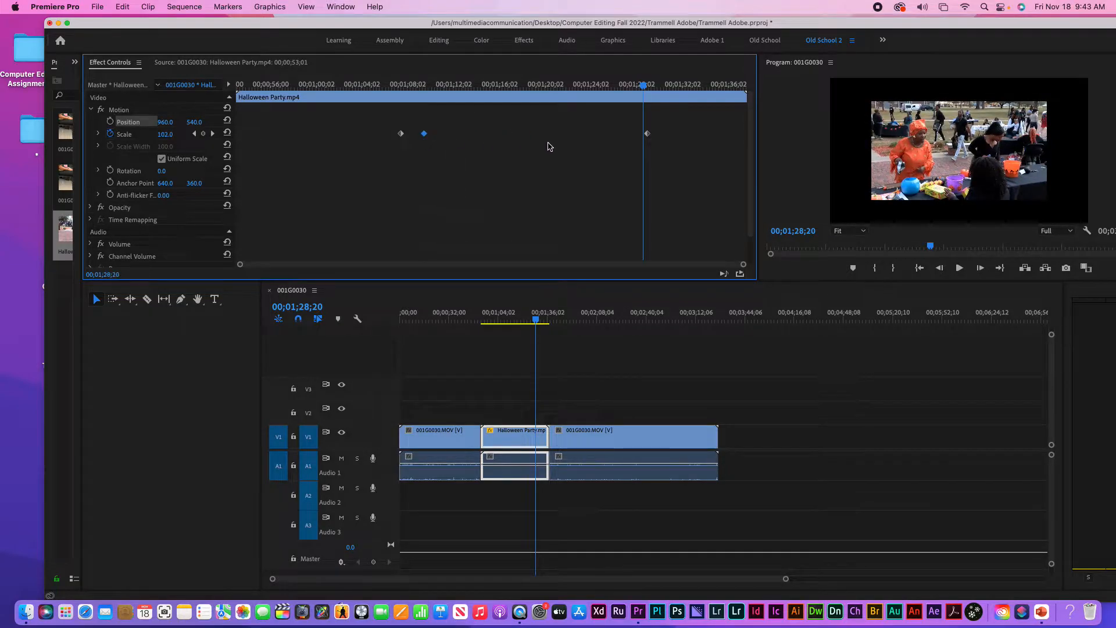
drag(649, 136, 444, 137)
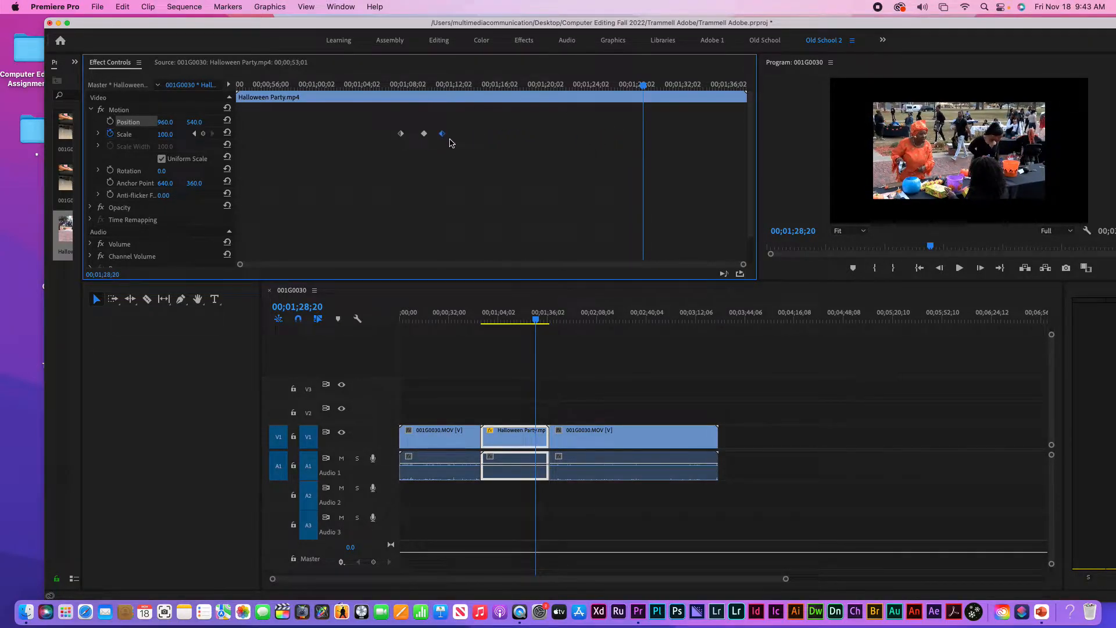
click(380, 87)
key(space)
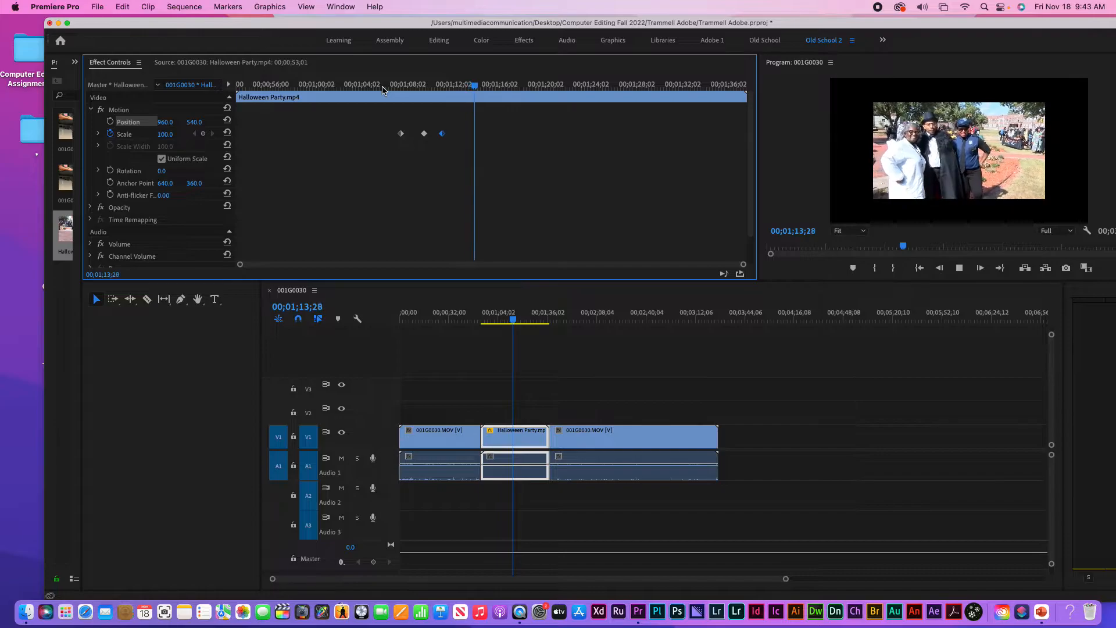
key(space)
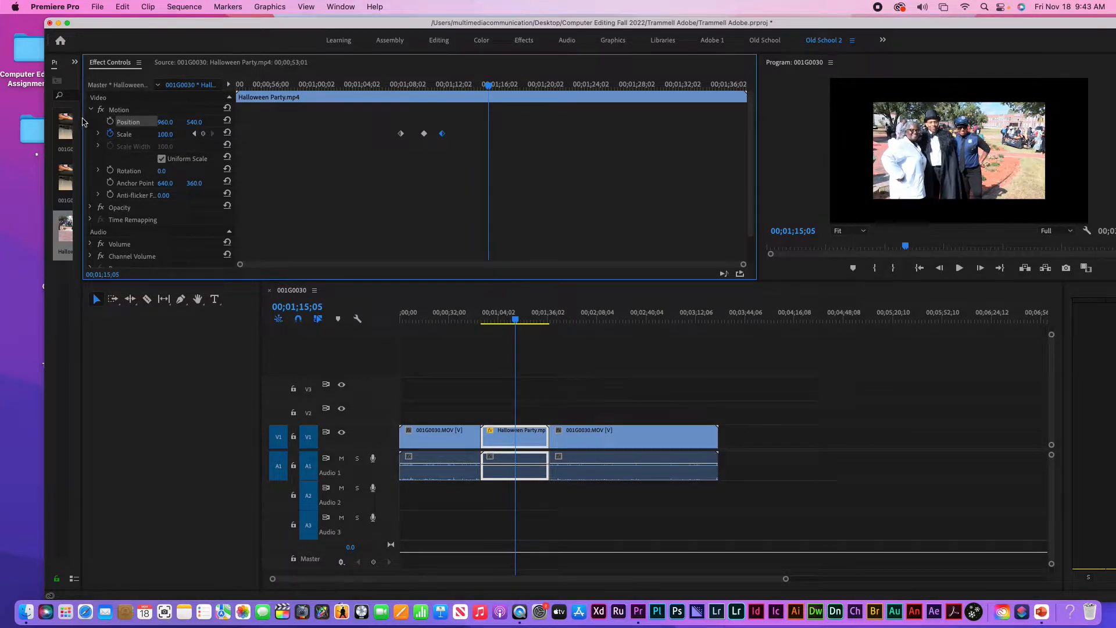
Widen the Project panel and expand Effects > Video Transitions > Slide to list its four transitions
drag(83, 121, 299, 116)
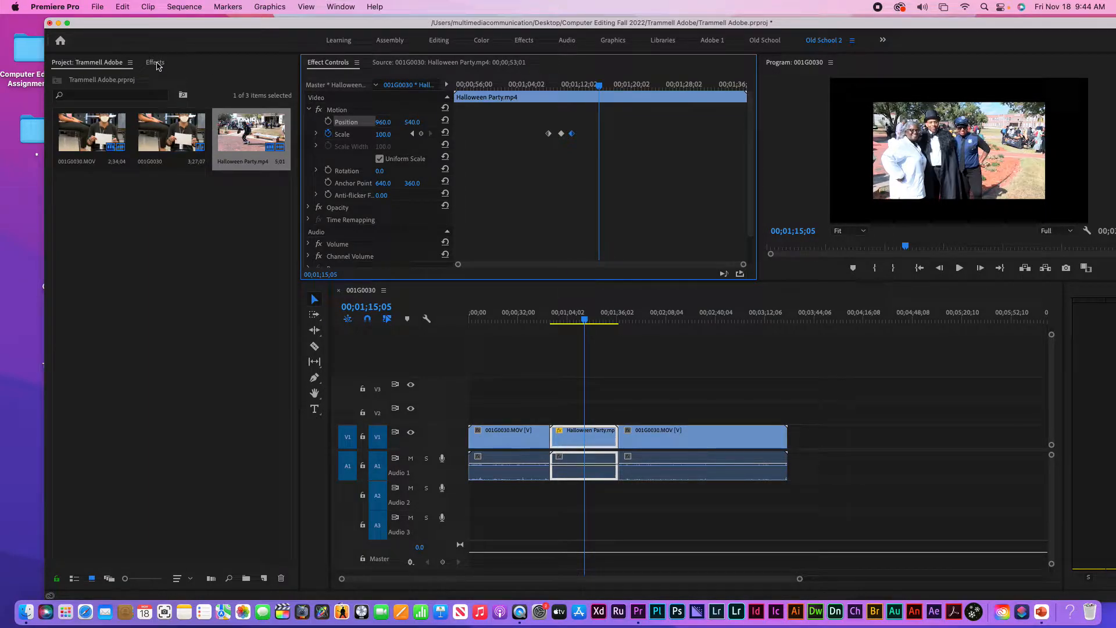
click(155, 63)
click(346, 6)
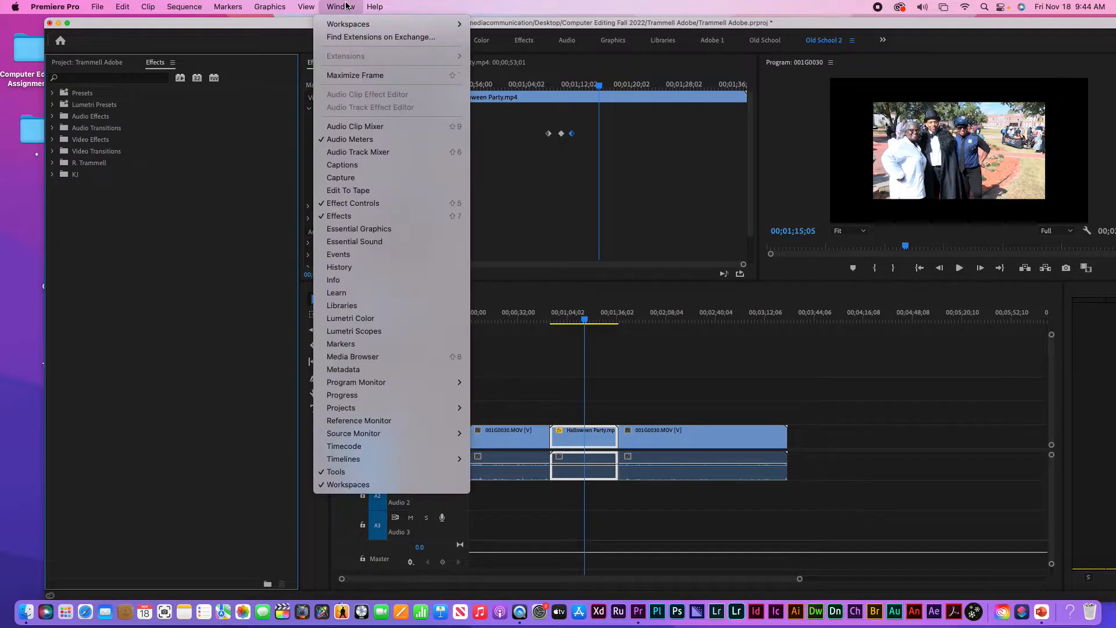
click(167, 182)
click(53, 152)
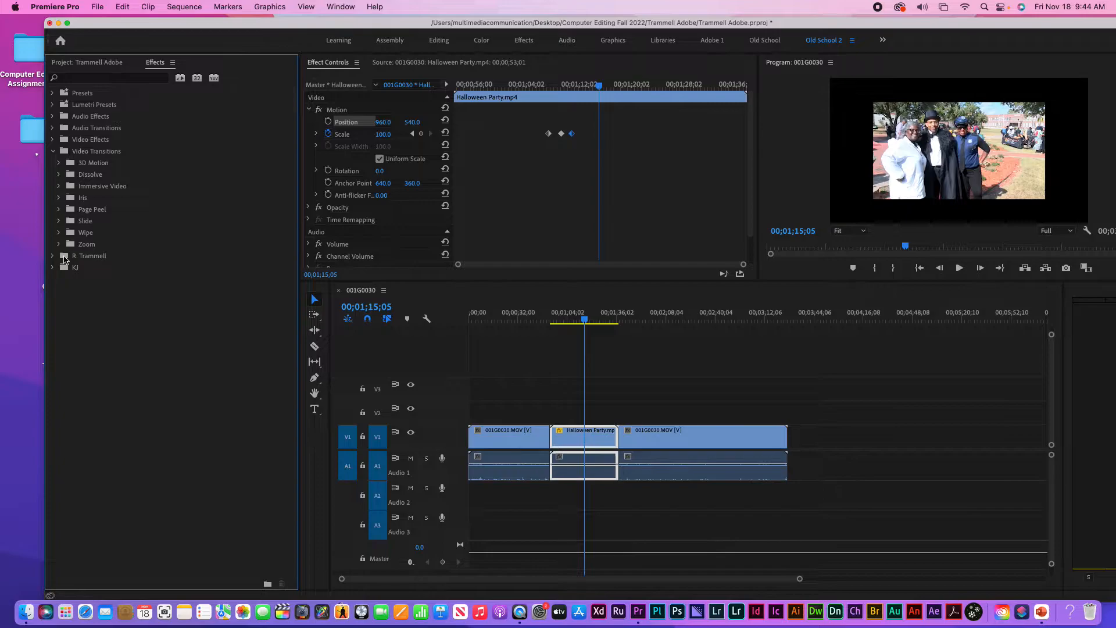
click(59, 222)
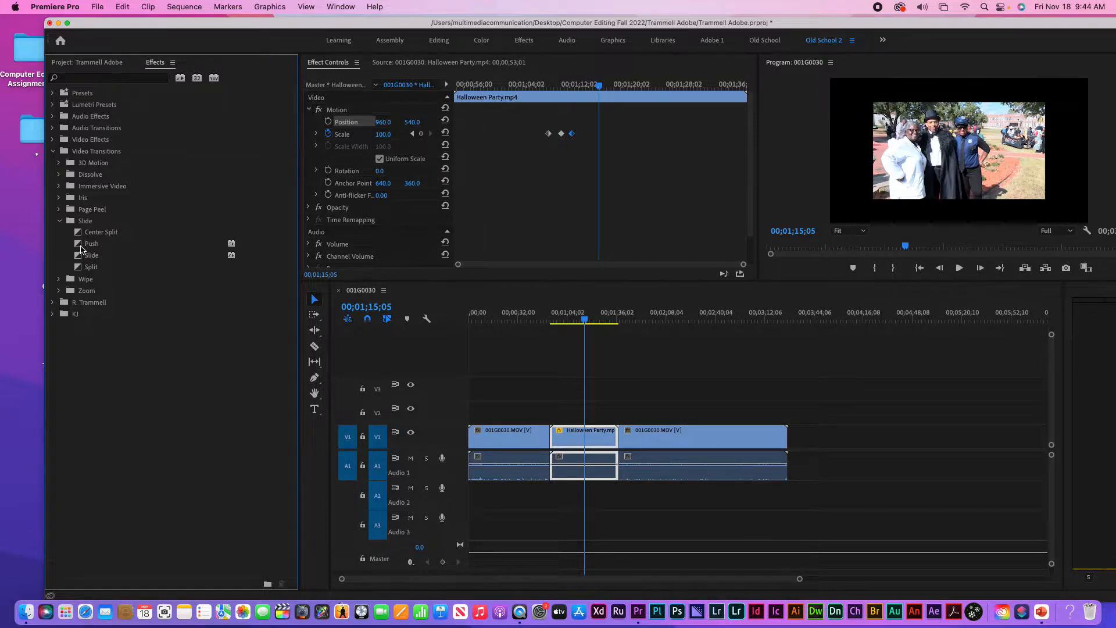
Drop a Slide transition on the Halloween Party cut, delete it, then drag Slide onto the cut again
mouse_move(81, 252)
mouse_down()
mouse_move(531, 365)
mouse_move(620, 458)
mouse_move(621, 445)
mouse_up()
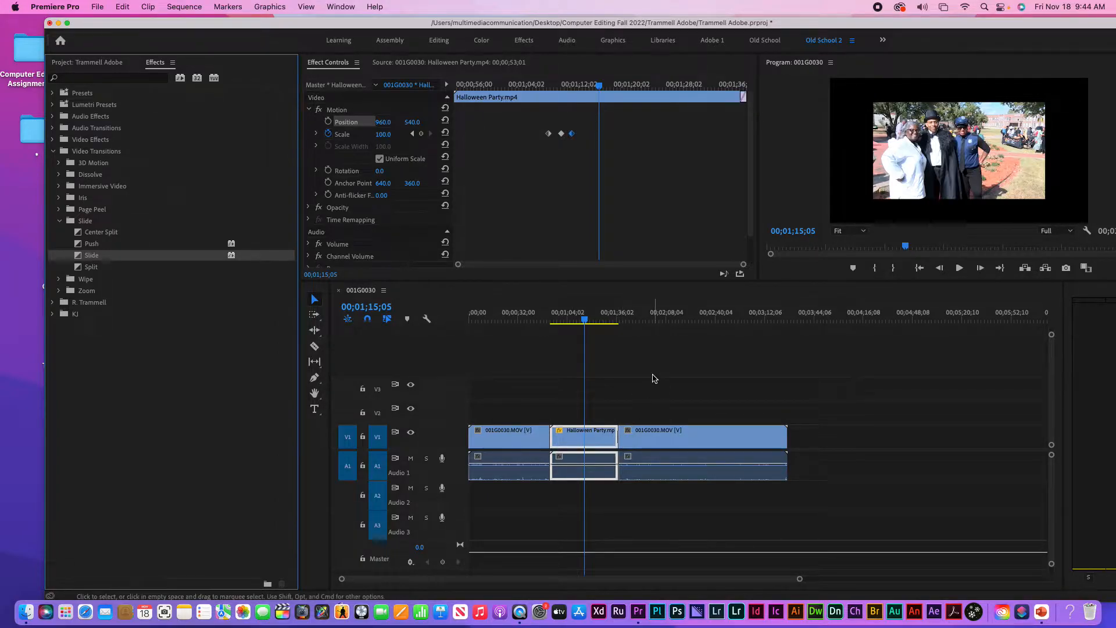
key(=)
key(=)
key(=)
key(=)
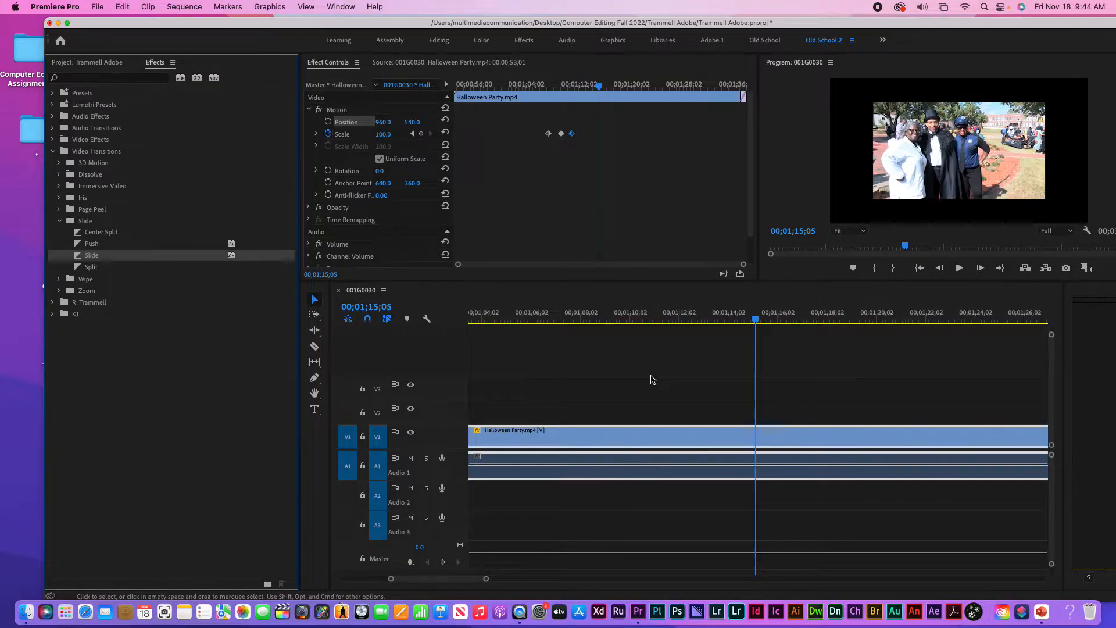
click(651, 379)
key(Down)
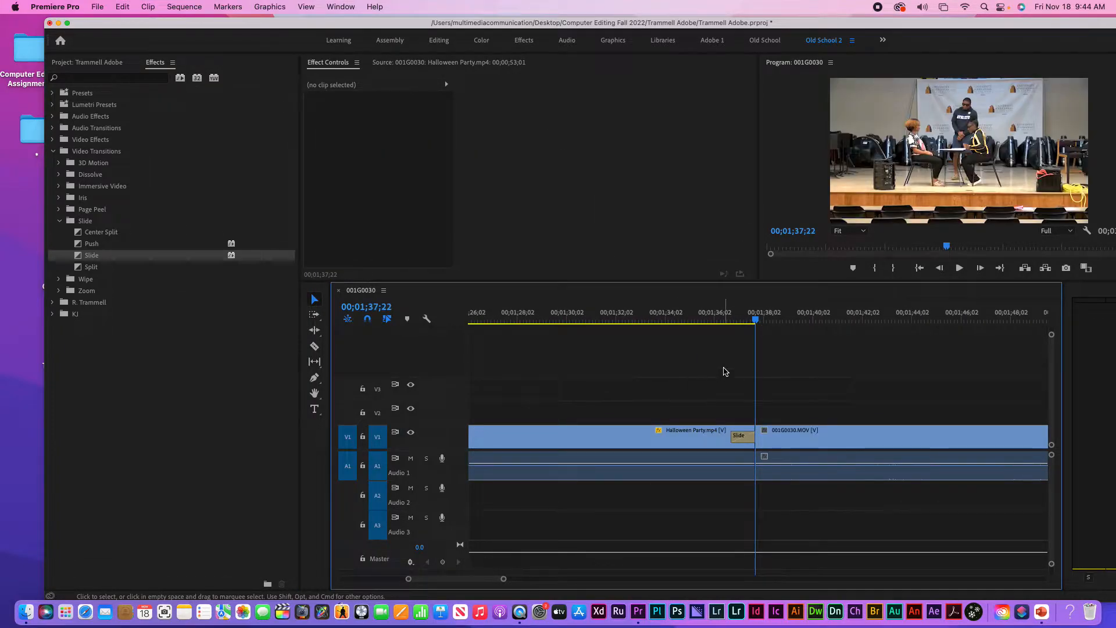
click(740, 437)
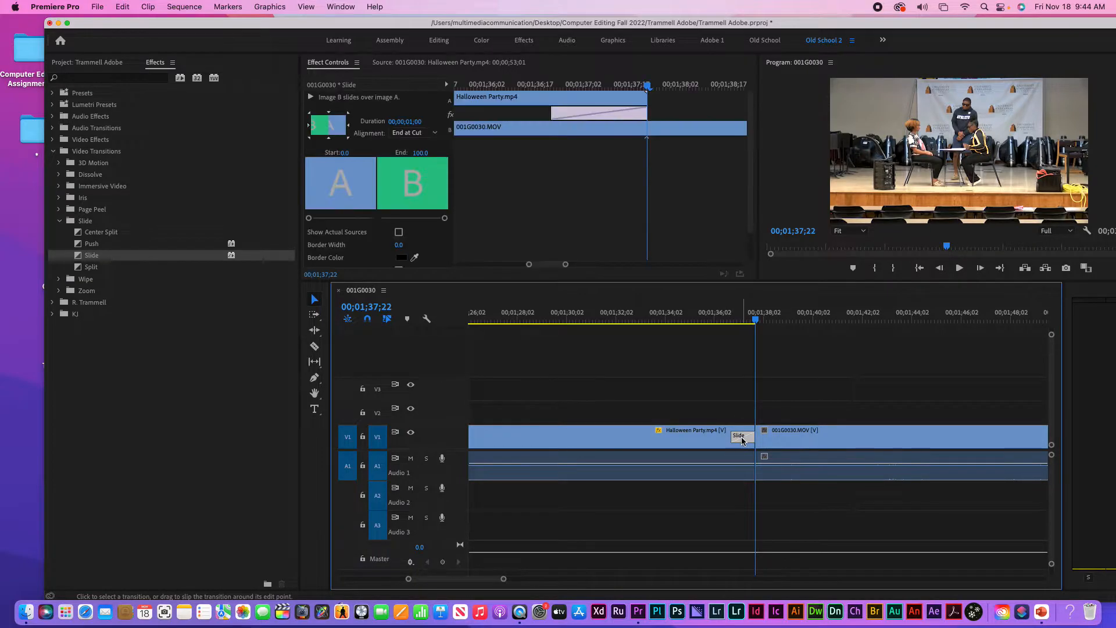
key(Delete)
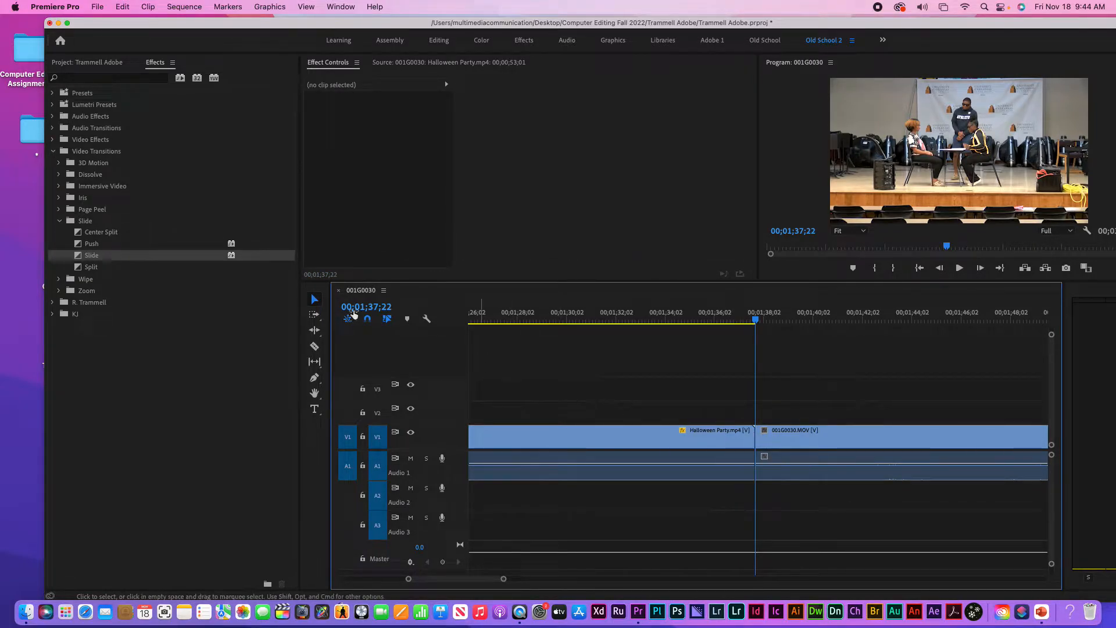
drag(82, 259, 705, 437)
Trim Halloween Party's end, put Slide on its V1 cut into 001G0030.MOV, and preview it
drag(829, 437, 780, 441)
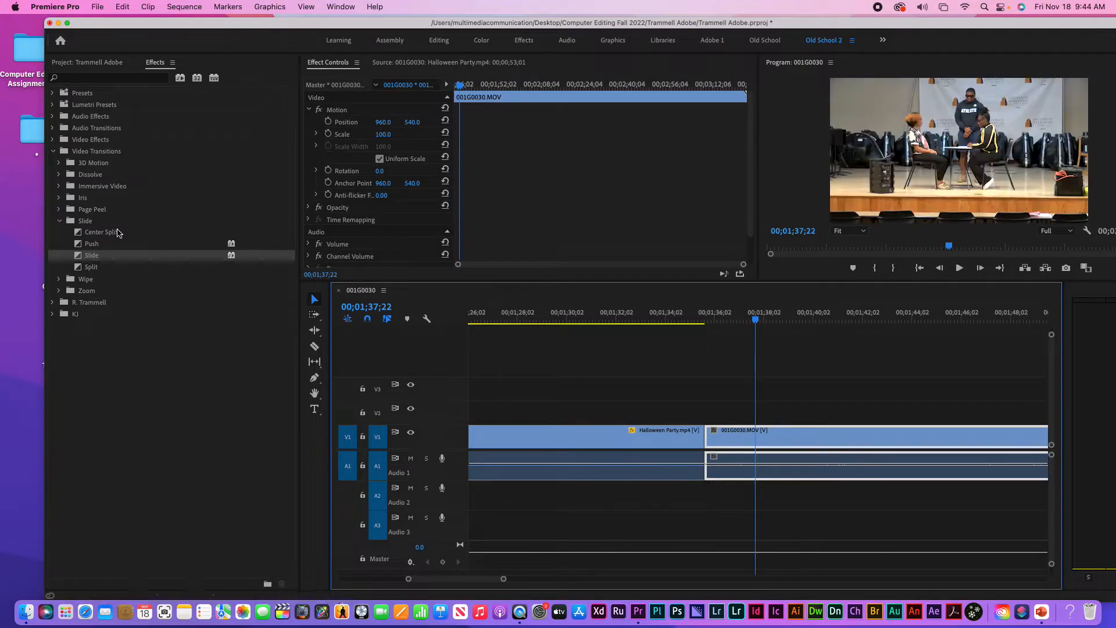
drag(79, 258, 710, 445)
click(672, 318)
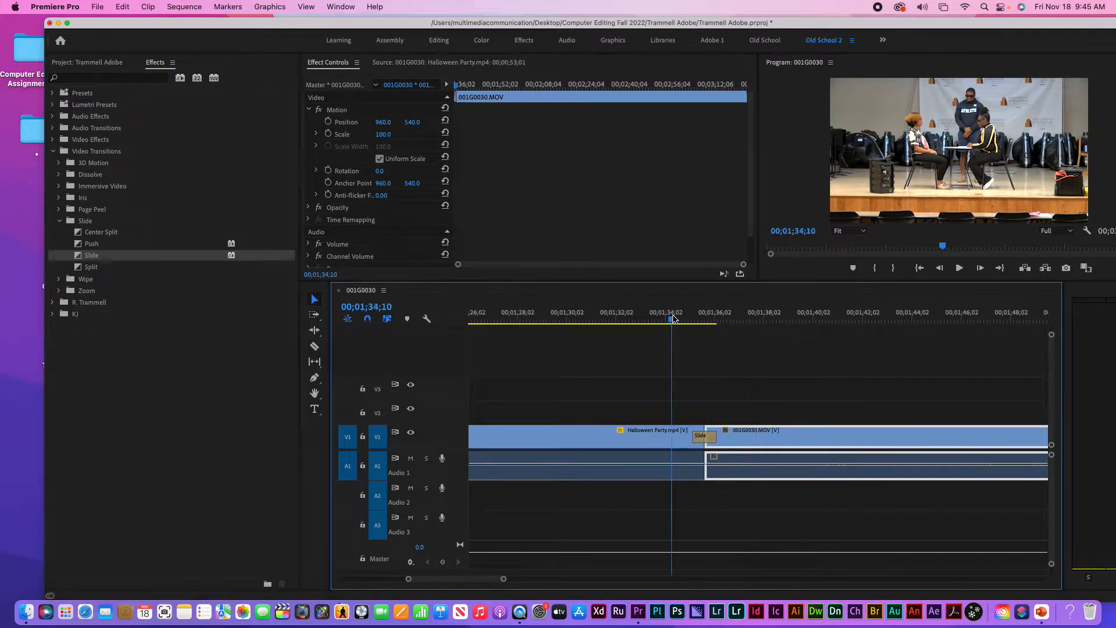
key(space)
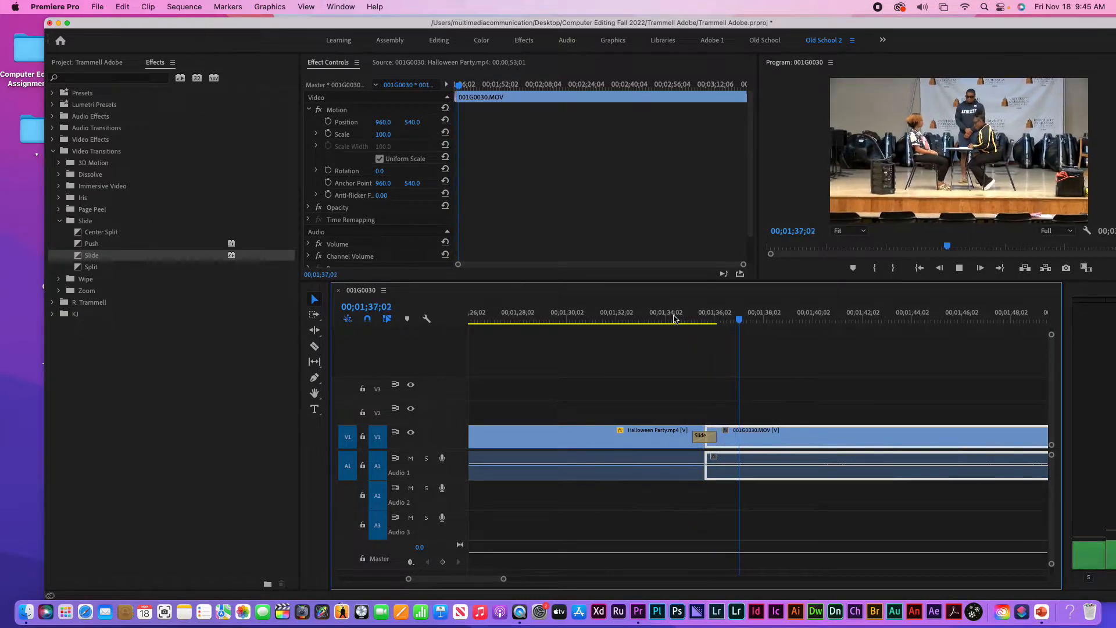
key(space)
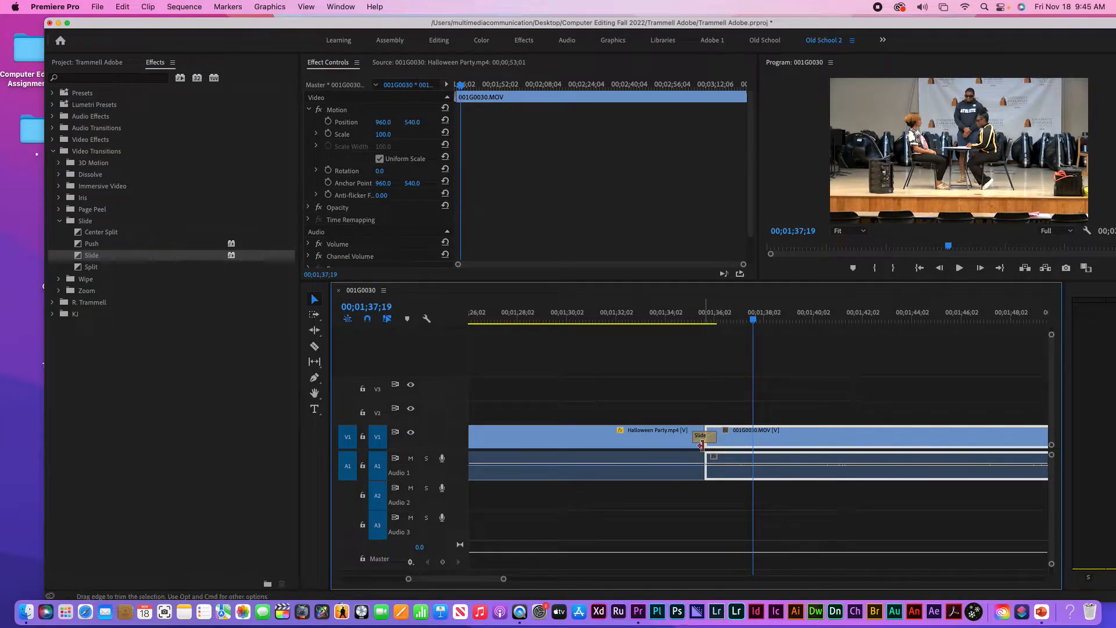
Set the Slide transition's duration to 00;00;01;20 by entering 12 in Set Transition Duration
click(707, 441)
double_click(705, 439)
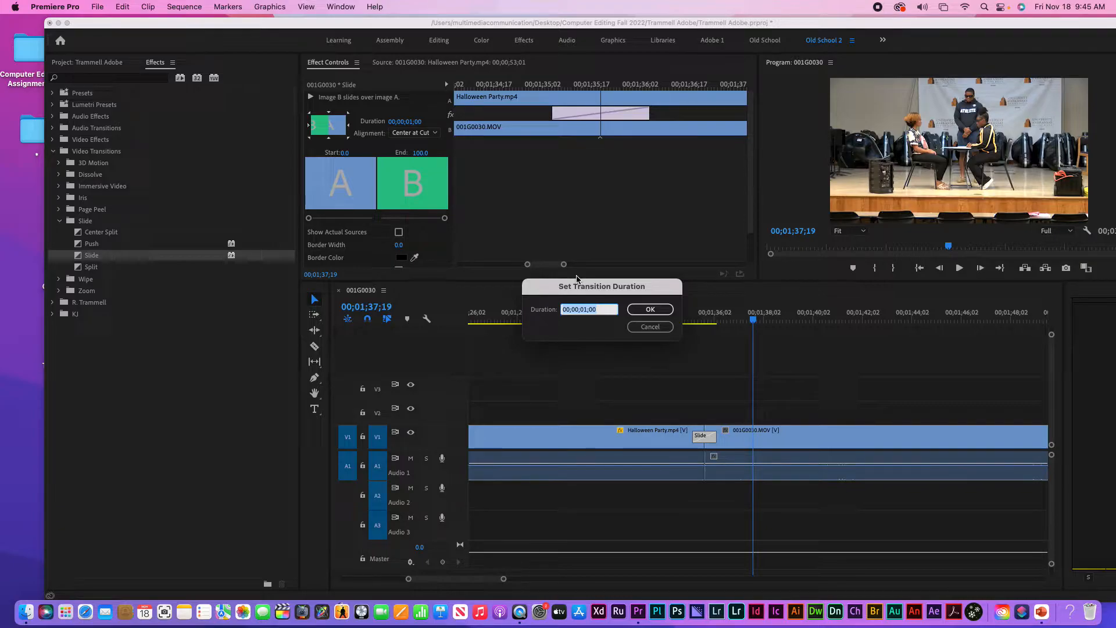
text(12)
key(Return)
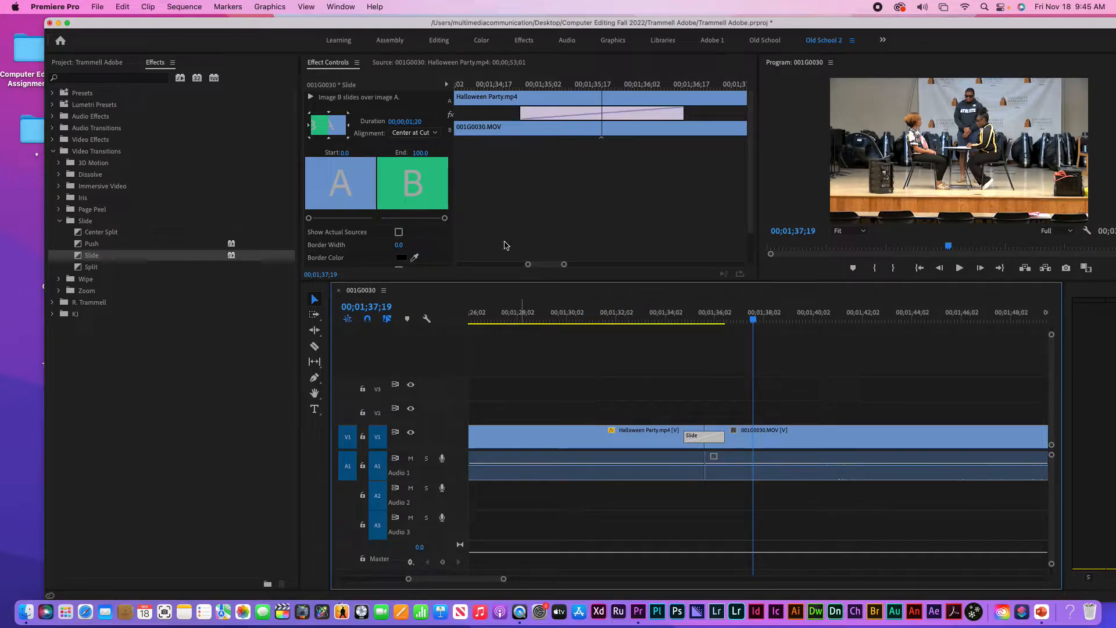
click(349, 117)
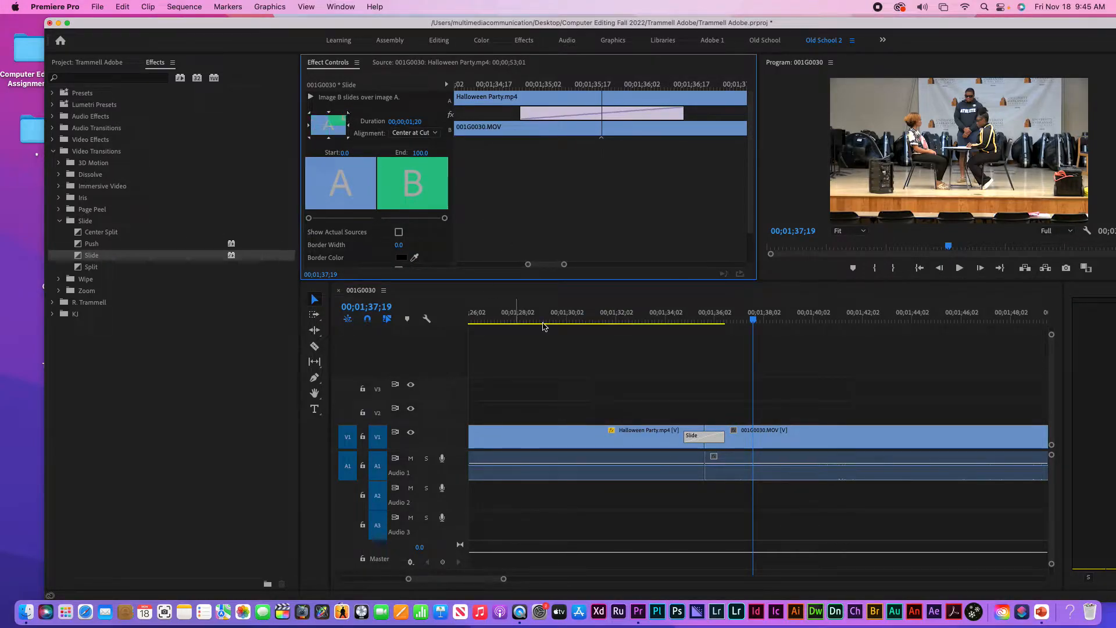
Play back the lengthened Slide transition, then zoom the timeline out to the whole sequence
click(593, 308)
key(space)
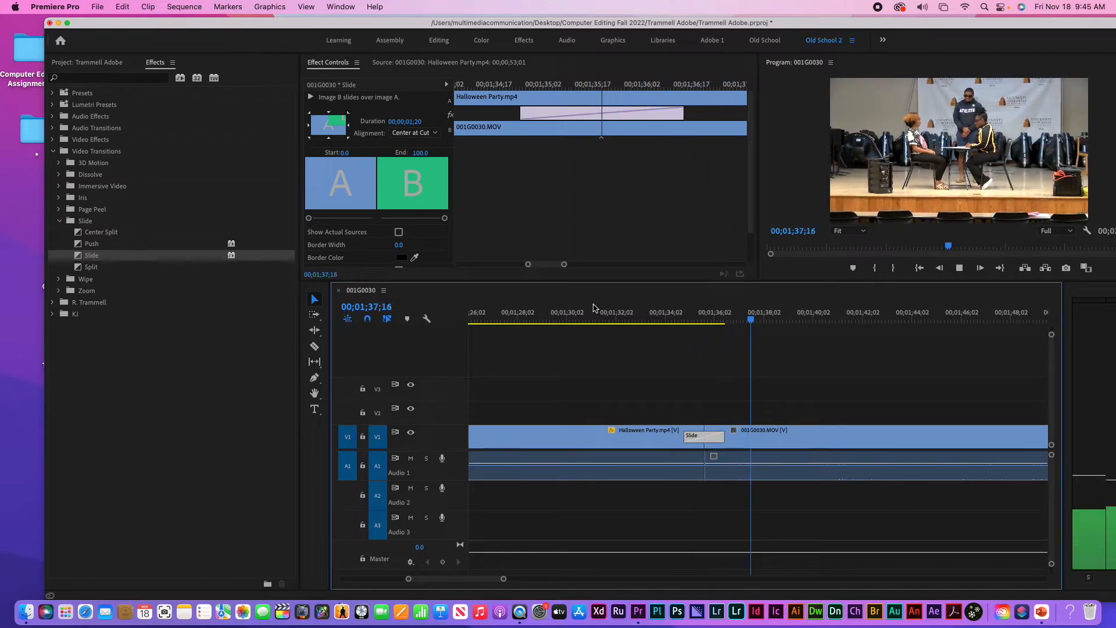
key(space)
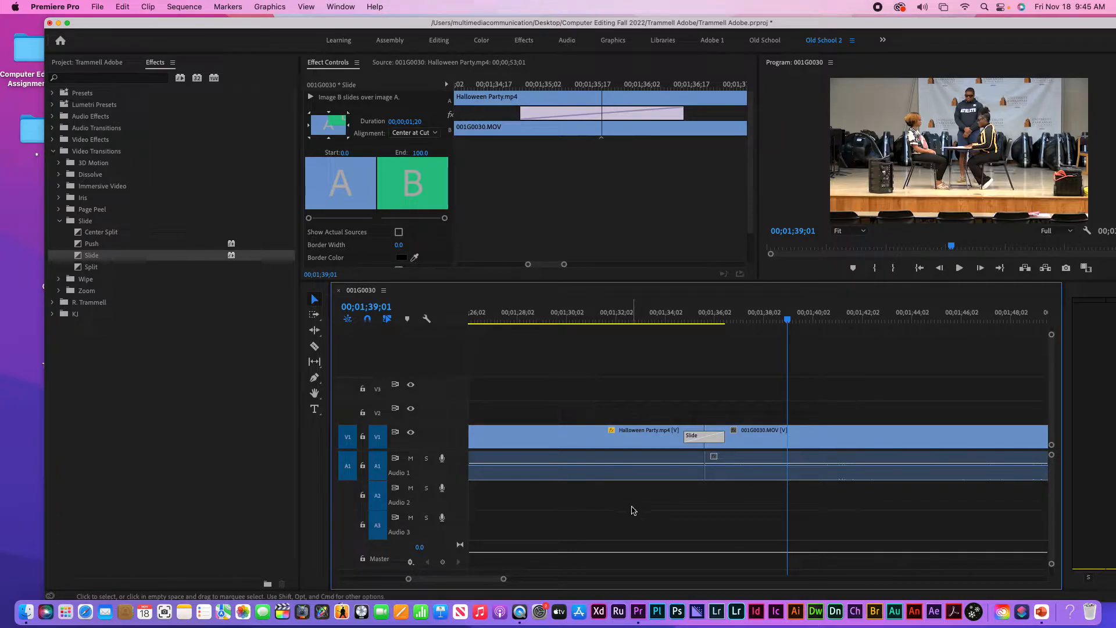
key(minus)
key(minus)
key(minus)
key(minus)
key(minus)
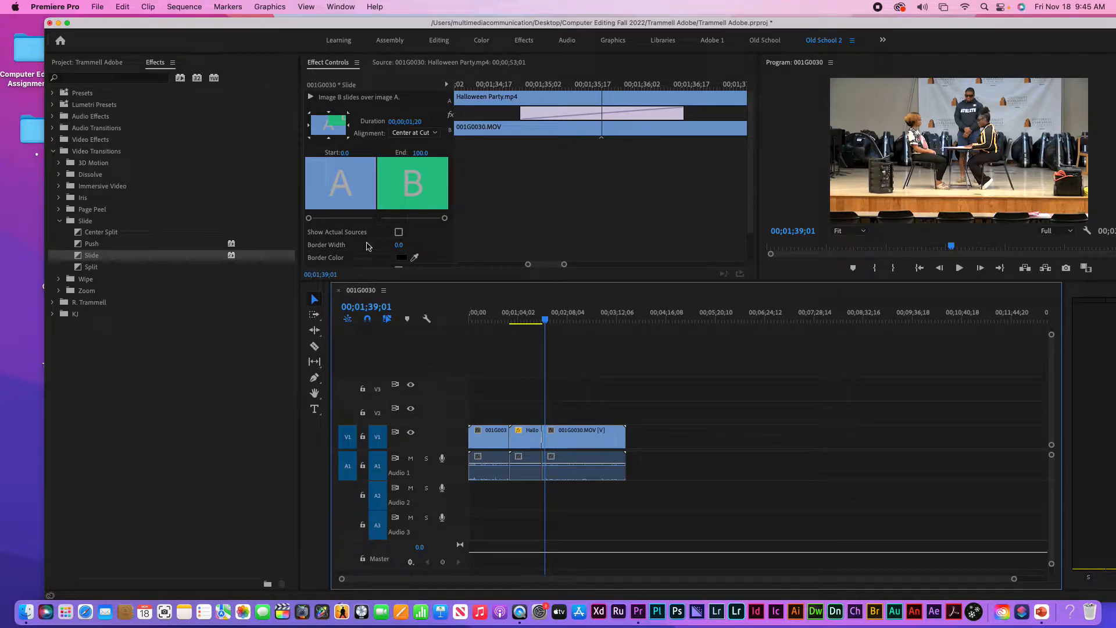
Create a new legacy title from File > New > Legacy Title named 'Name Super Adobe'
click(97, 7)
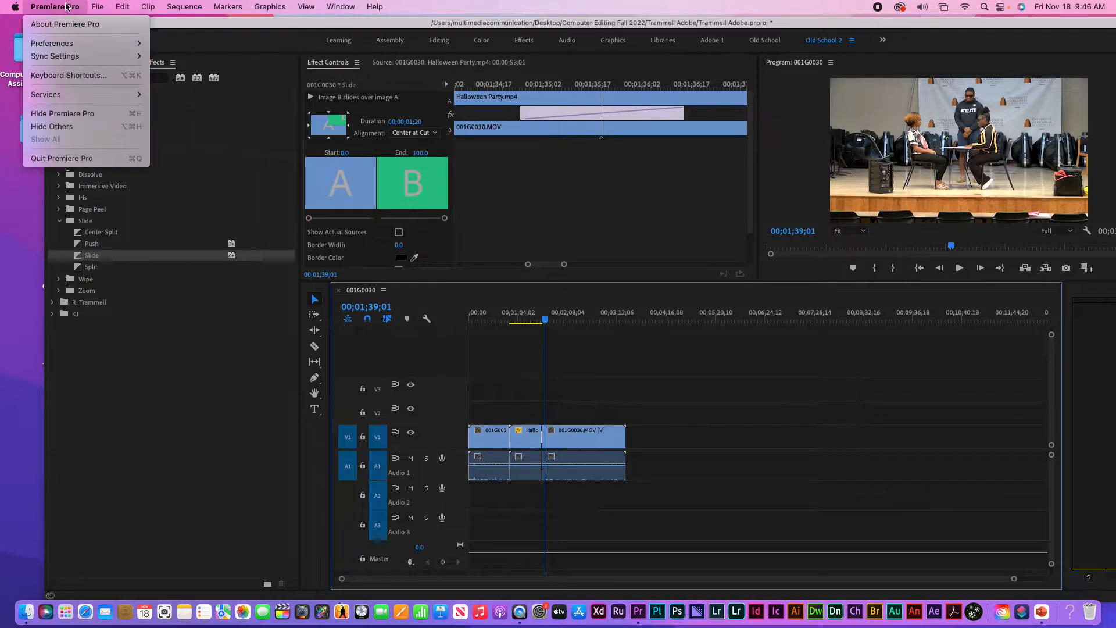
mouse_move(100, 25)
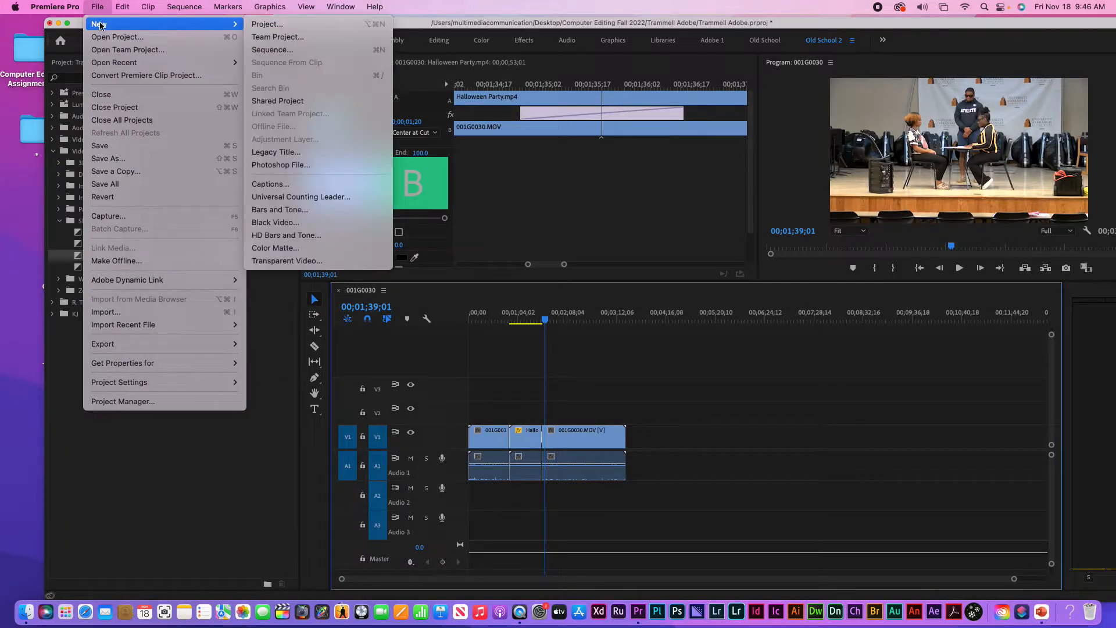
click(294, 154)
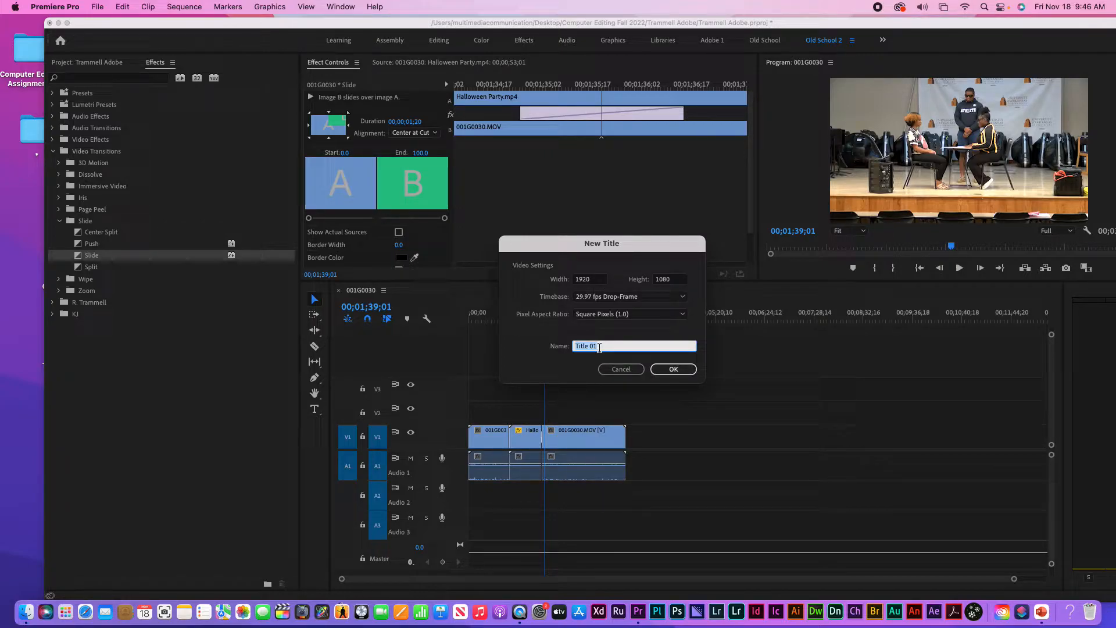
text(Adobe Tit)
key(BackSpace)
key(BackSpace)
key(BackSpace)
key(BackSpace)
key(BackSpace)
text(Name Super A)
key(Tab)
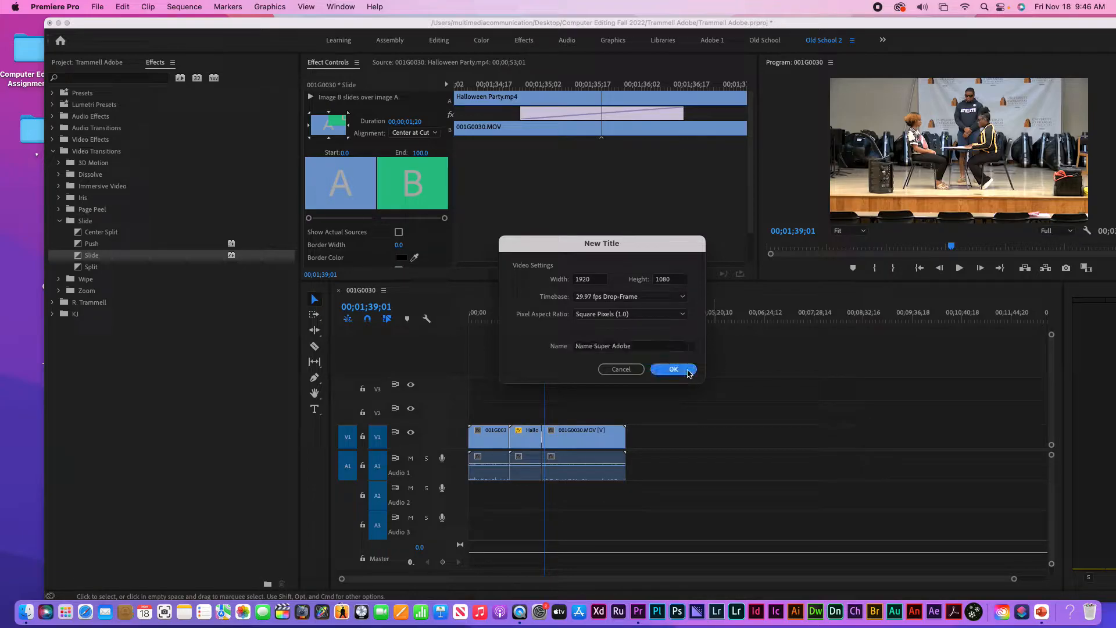
key(Return)
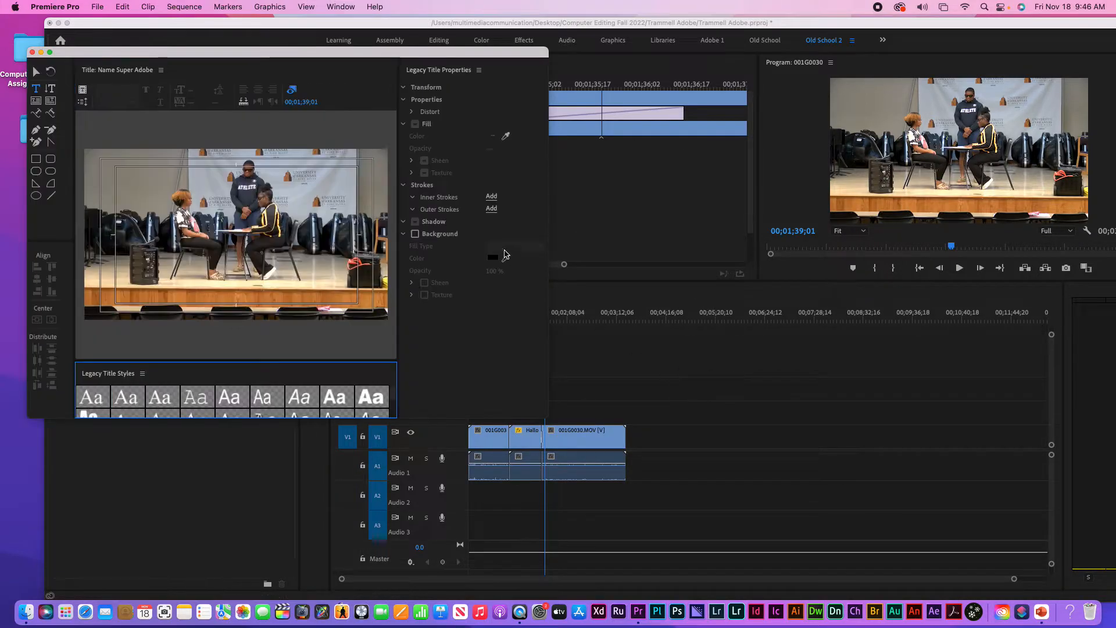
Move and enlarge the Legacy Titler window, give Title Styles more rows, and choose the Selection Tool
drag(295, 53, 660, 80)
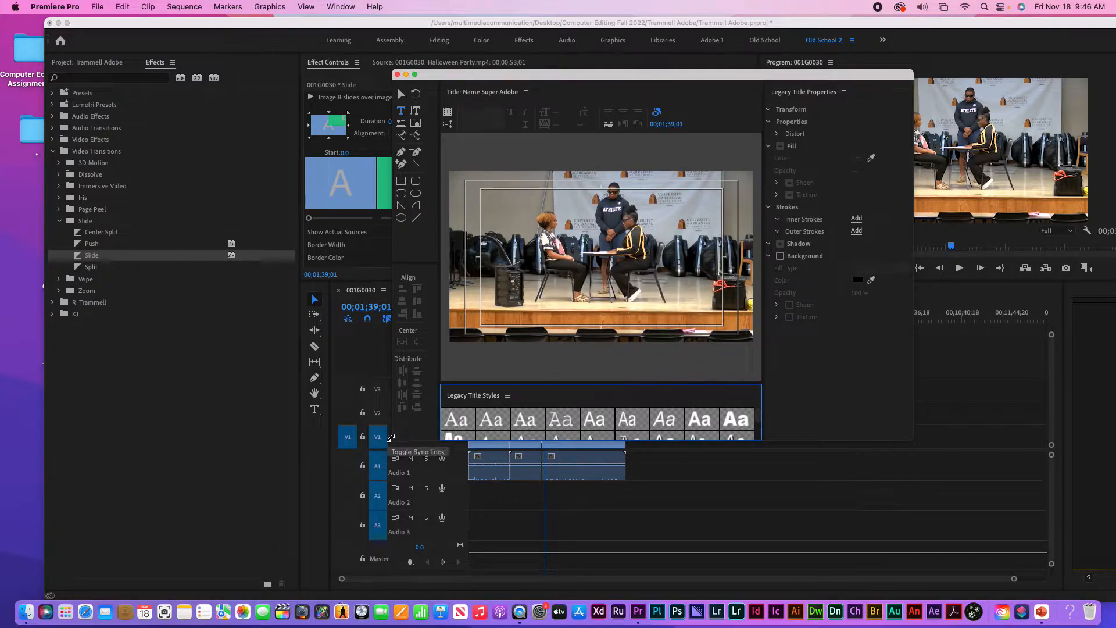
drag(390, 437, 134, 510)
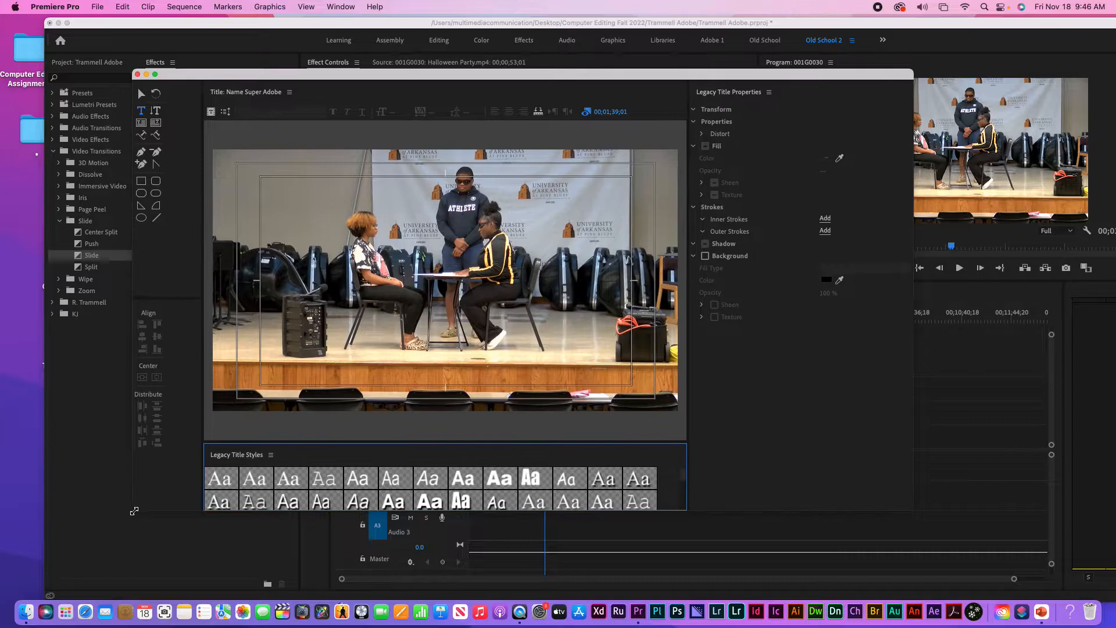
drag(447, 443, 465, 375)
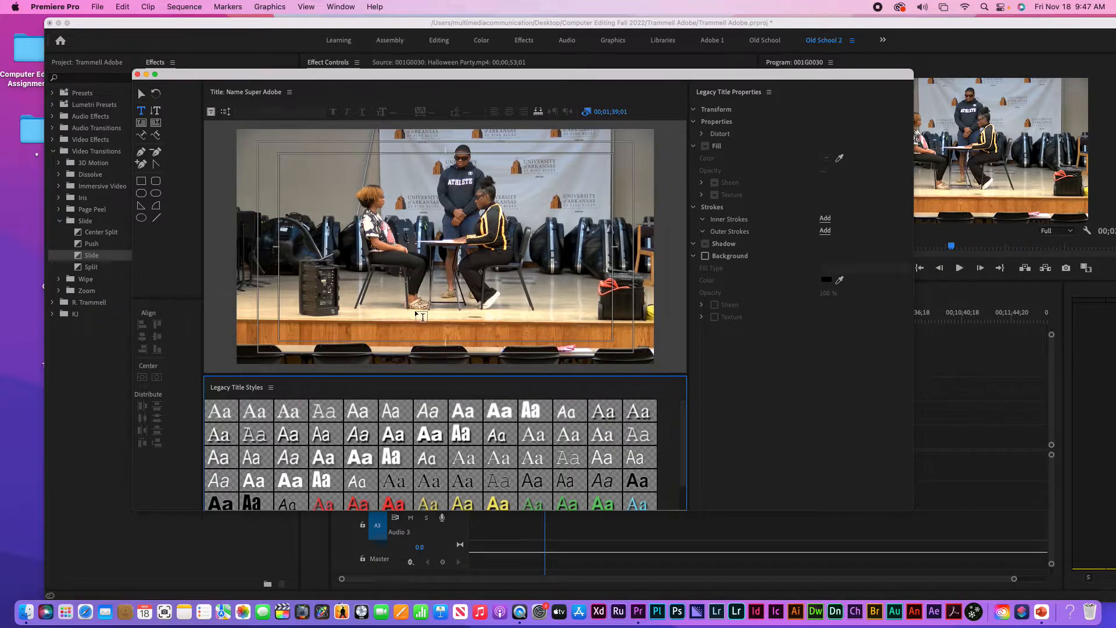
drag(575, 75, 398, 522)
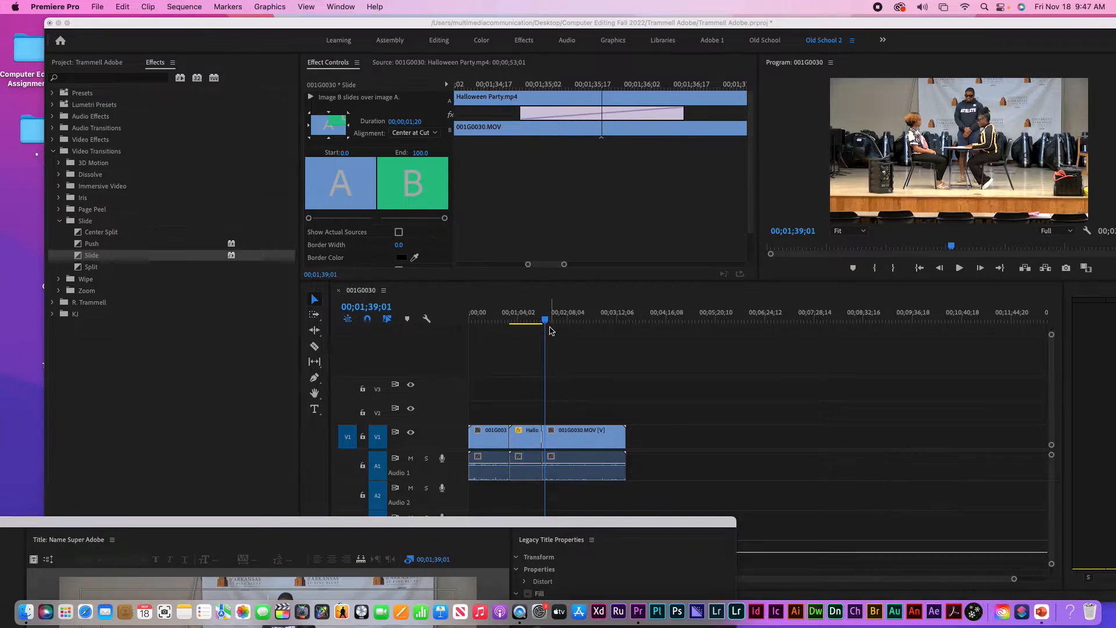
drag(494, 524, 742, 66)
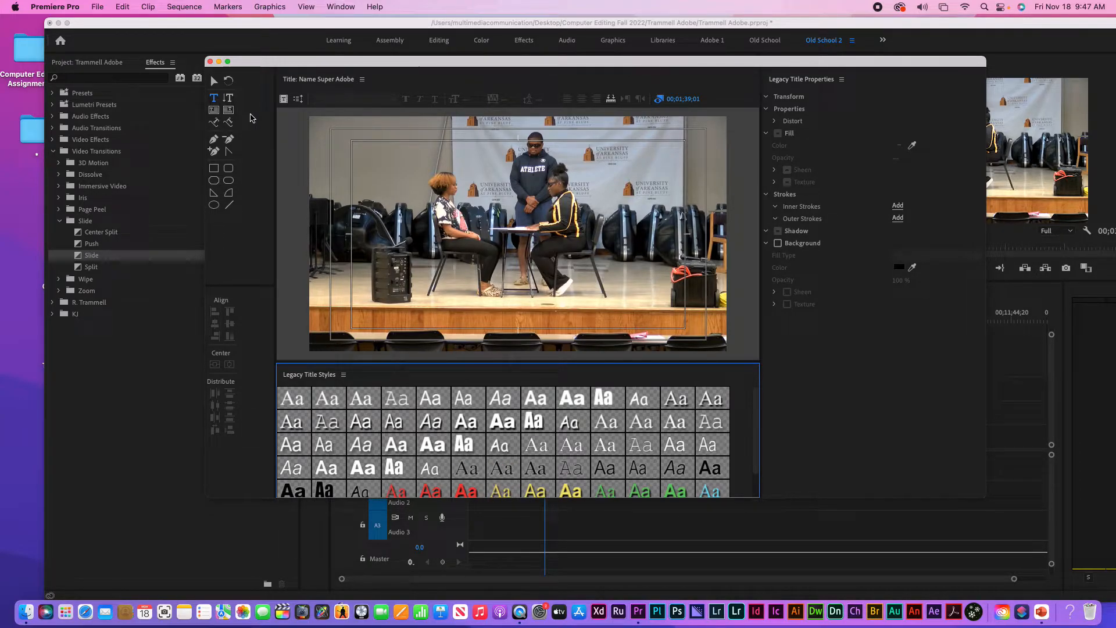
click(216, 84)
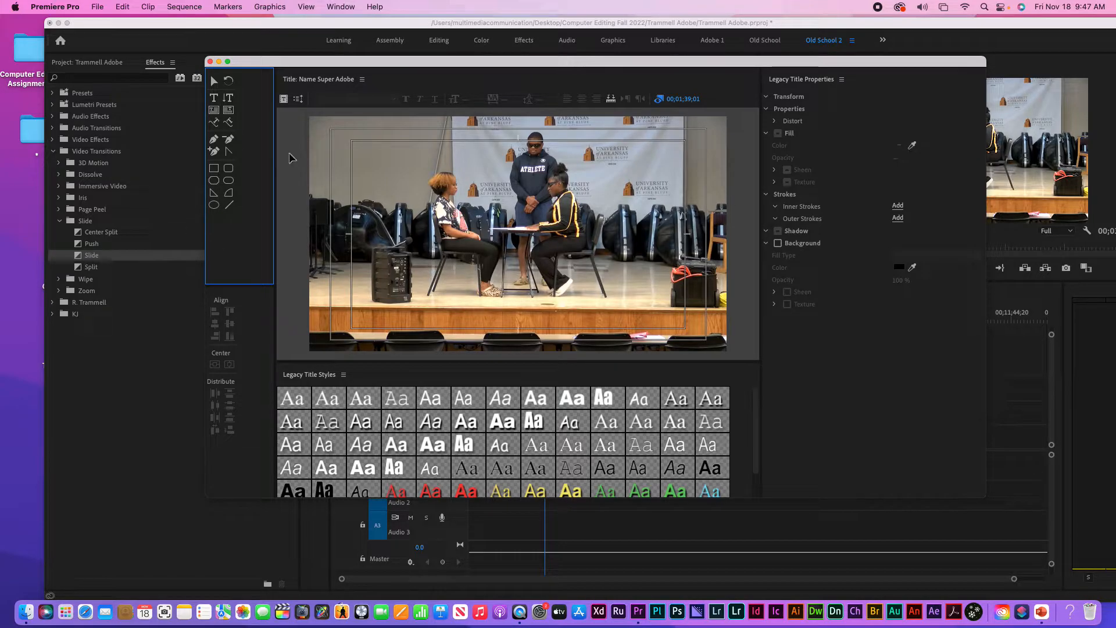
click(214, 97)
click(458, 265)
text(kgjkhgki)
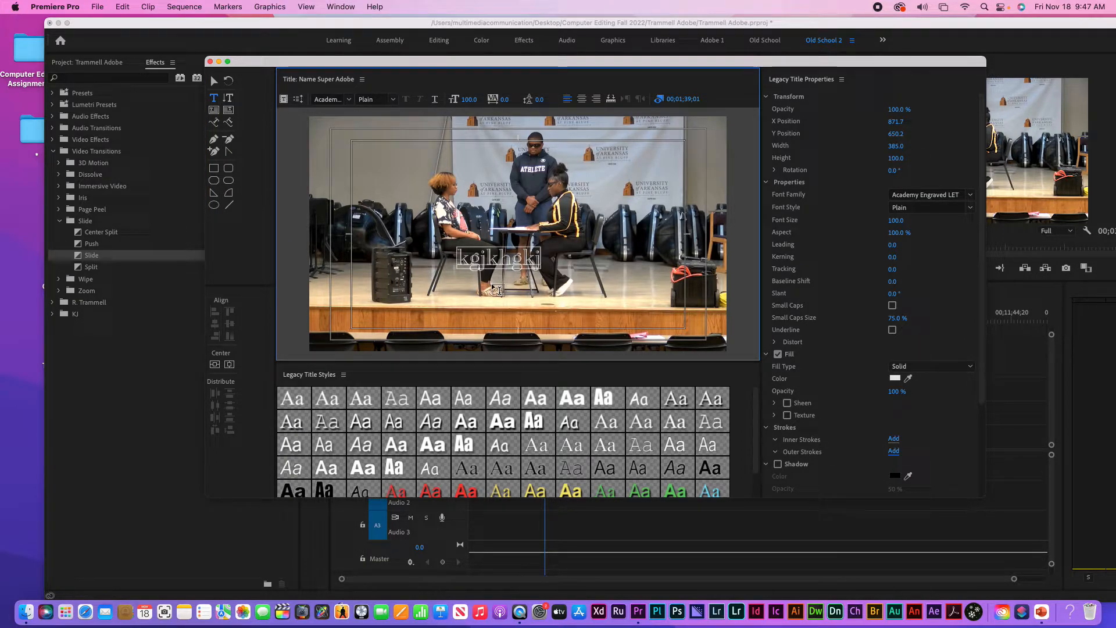
key(super+a)
key(BackSpace)
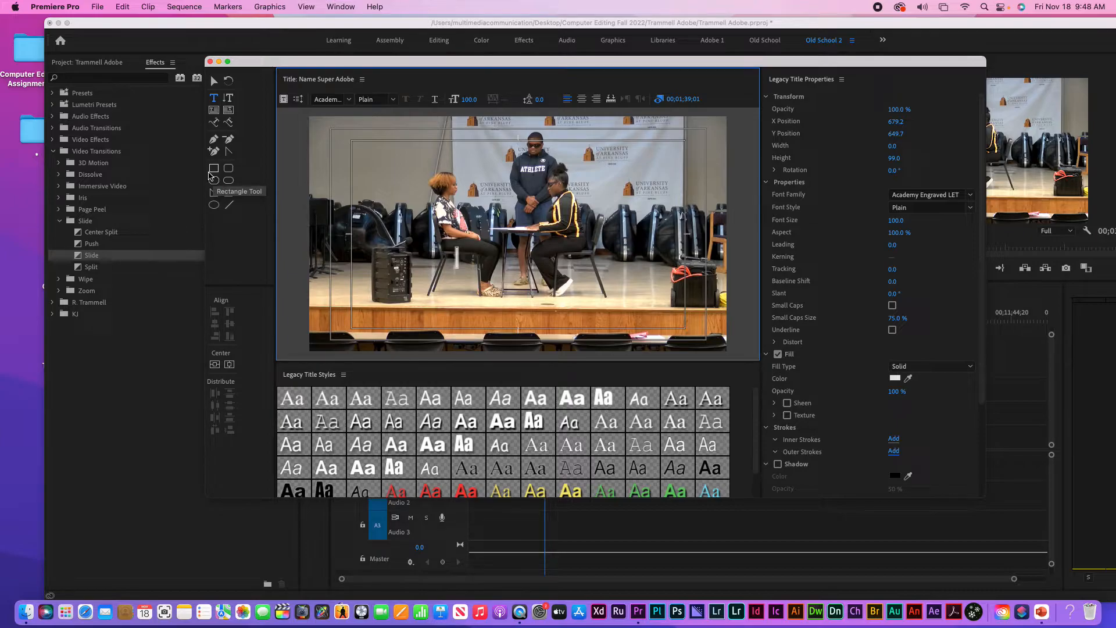
click(214, 170)
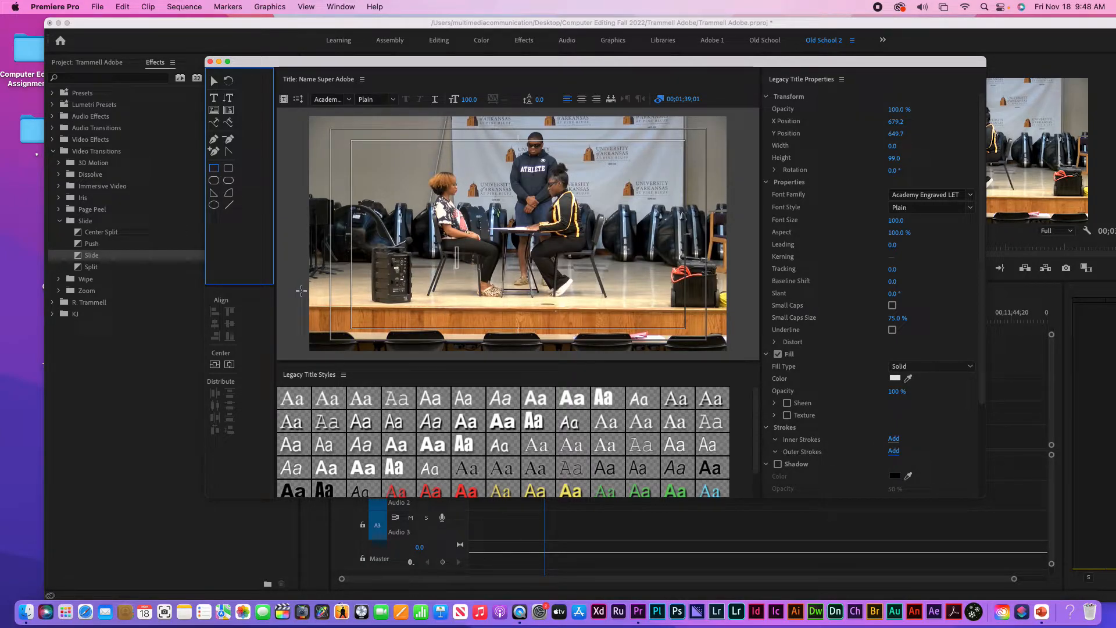
mouse_move(302, 291)
mouse_down()
mouse_move(307, 306)
mouse_move(436, 305)
mouse_move(628, 343)
mouse_move(740, 328)
mouse_up()
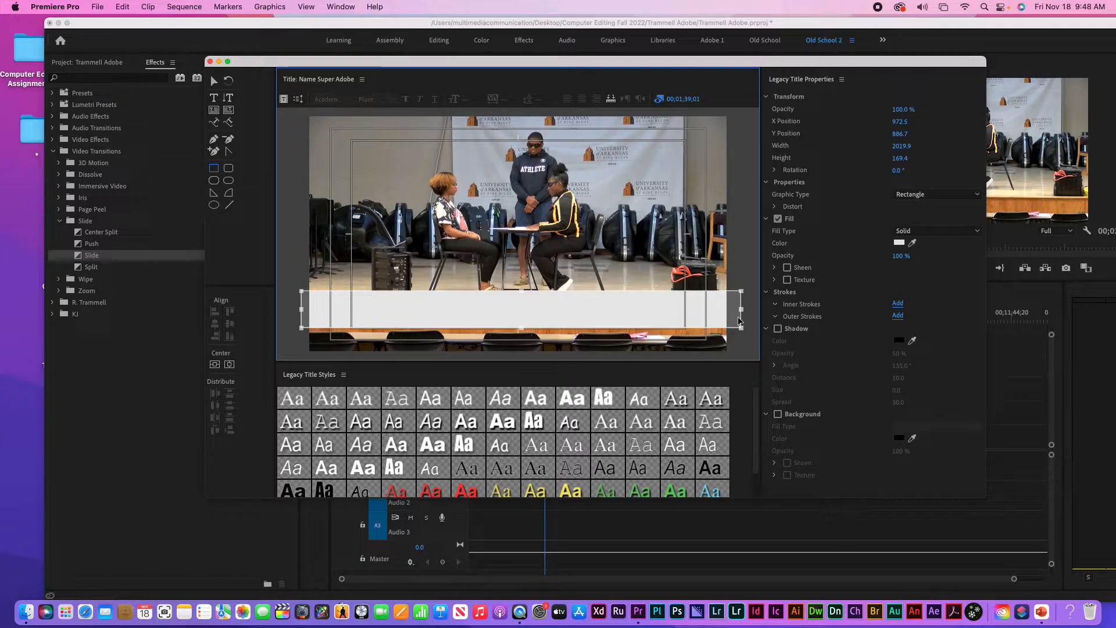
click(600, 275)
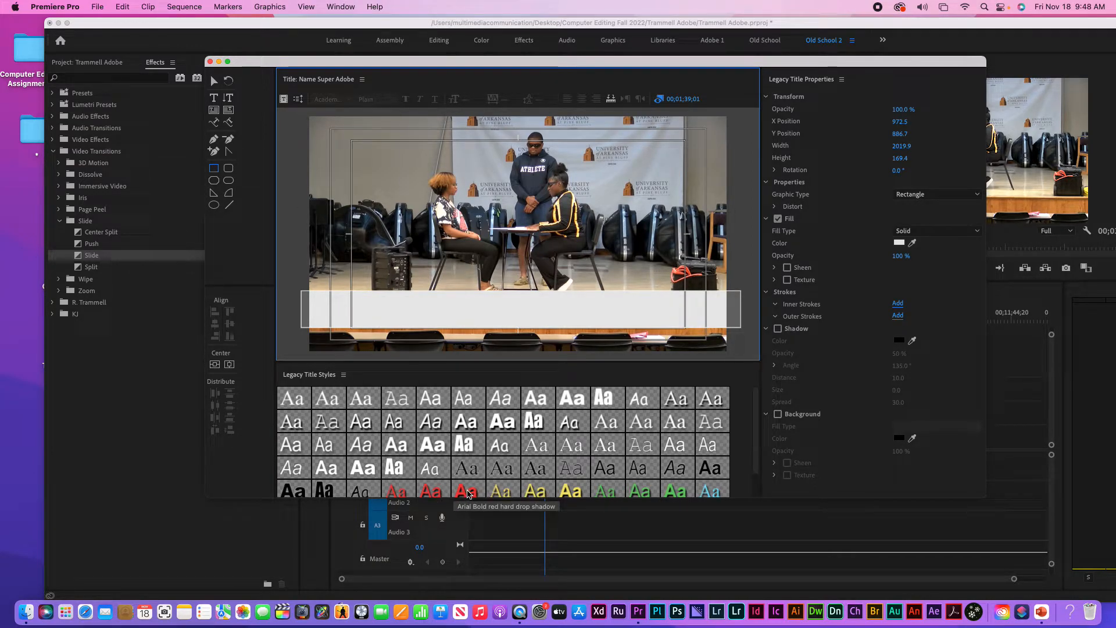
click(467, 491)
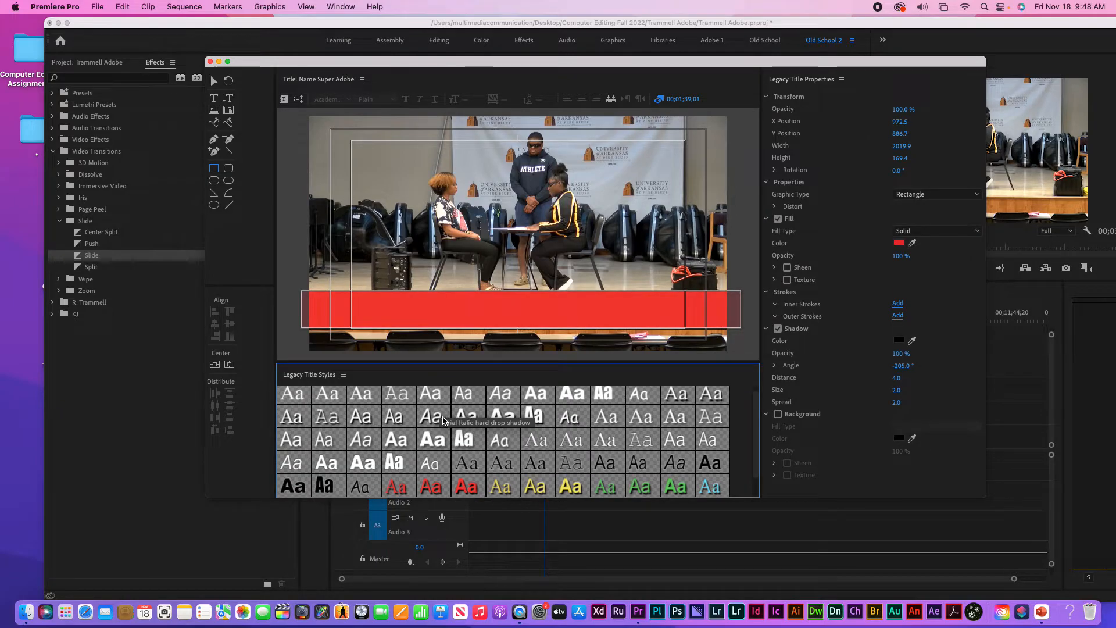
key(super+z)
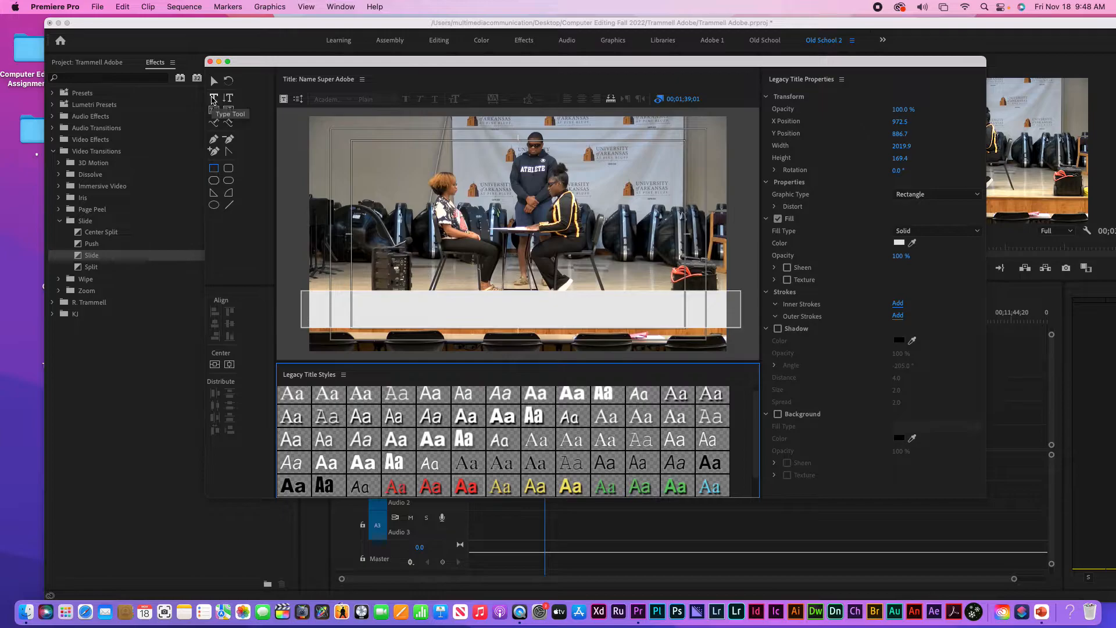
Nudge the white bar slightly higher on the title frame
click(435, 306)
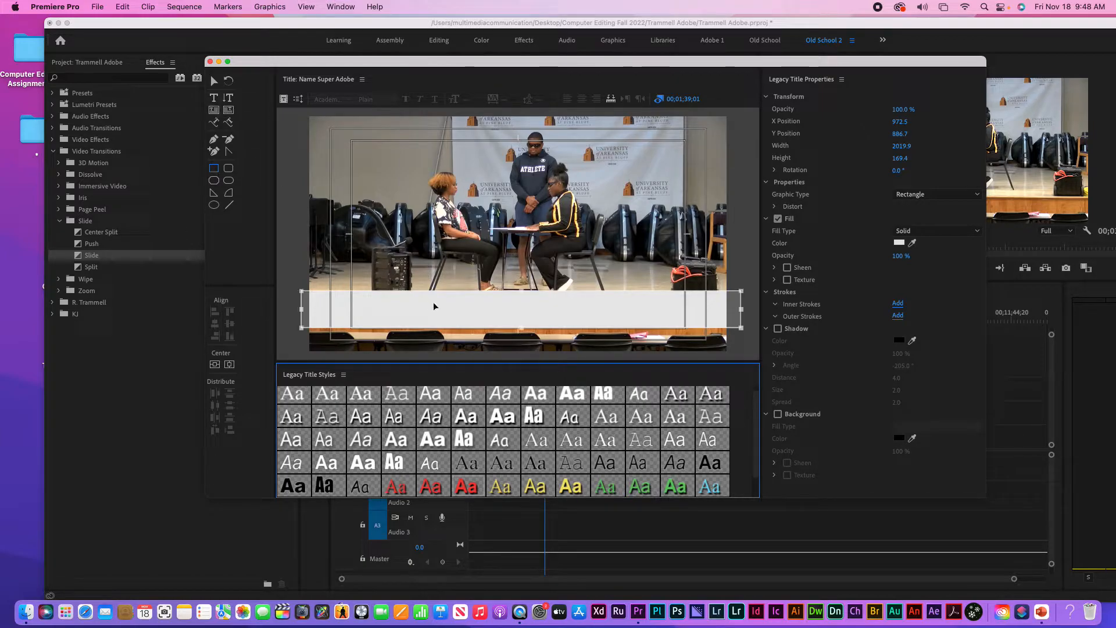
mouse_move(435, 306)
mouse_down()
mouse_move(431, 279)
mouse_move(373, 245)
mouse_move(442, 288)
mouse_move(438, 298)
mouse_up()
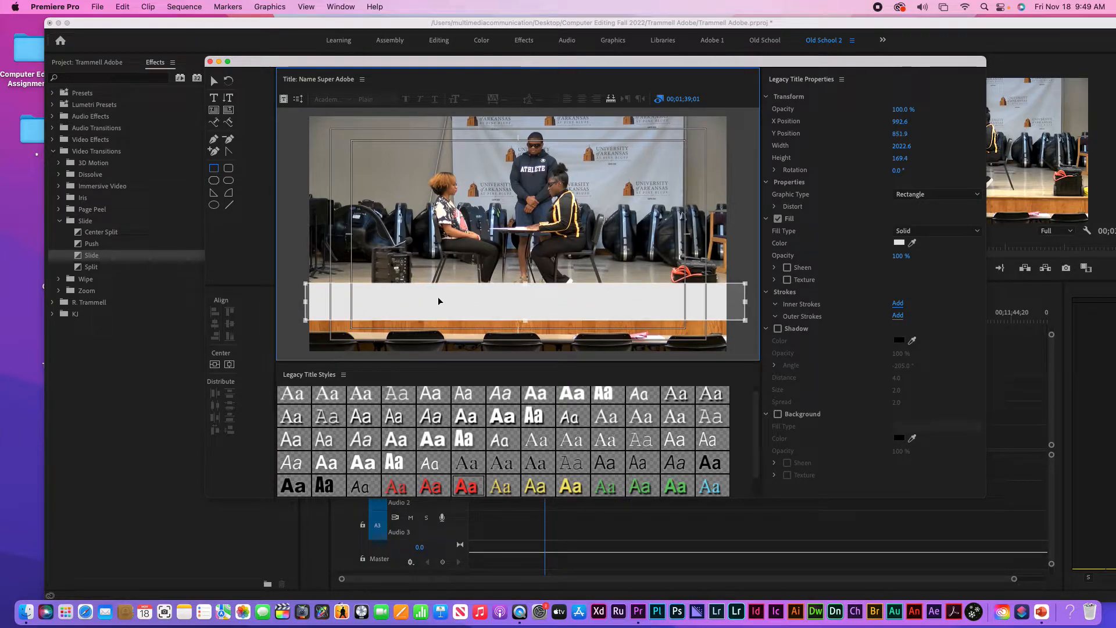
click(214, 98)
click(419, 205)
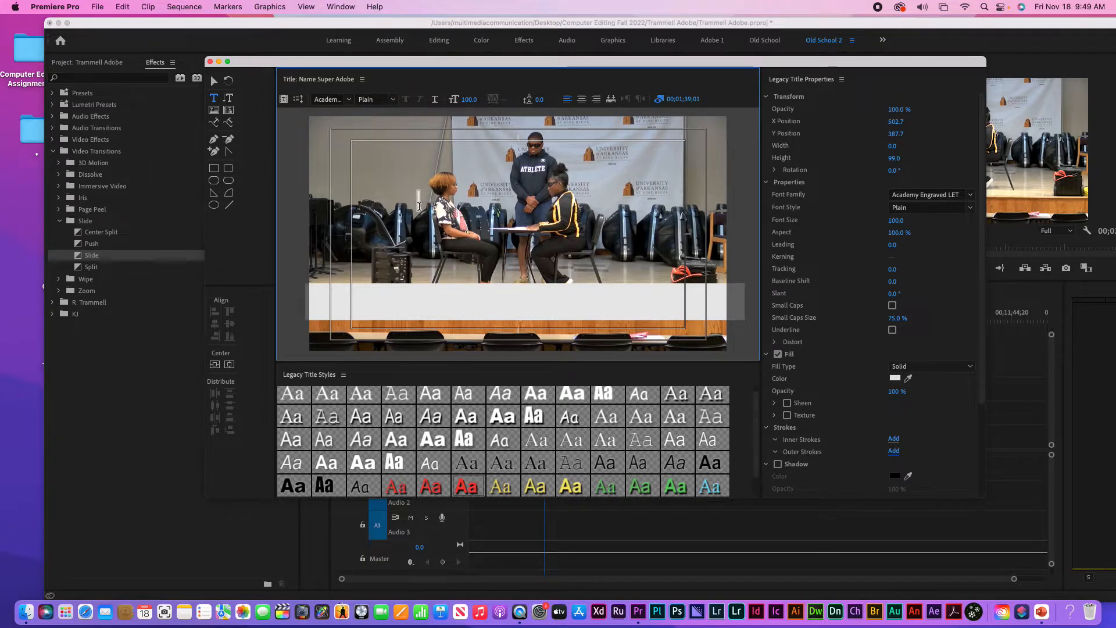
click(424, 212)
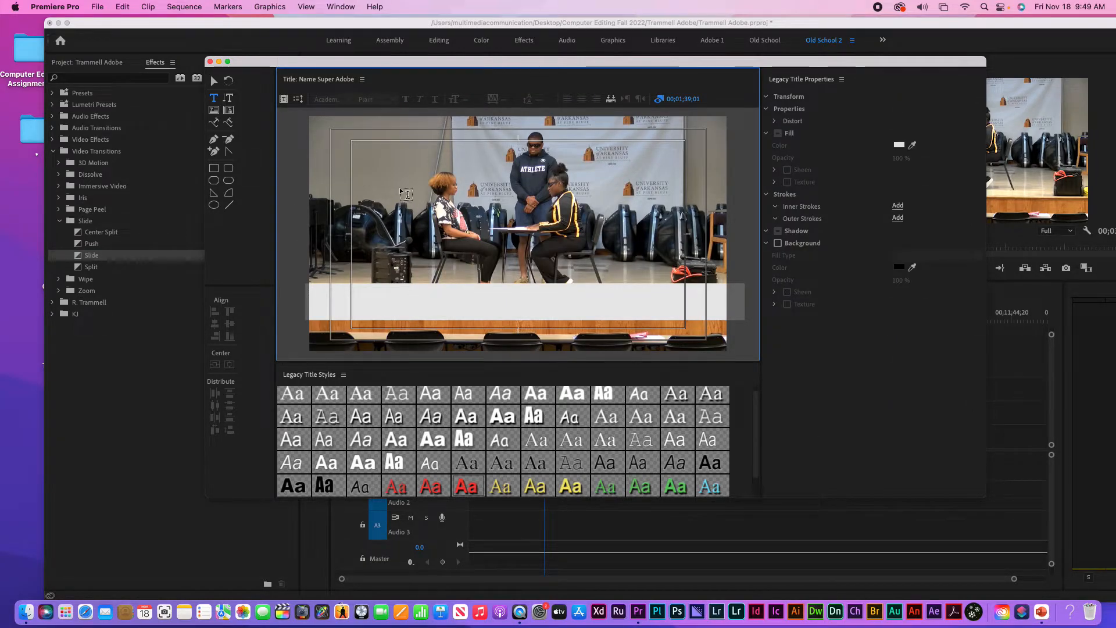
Pick the red Arial Bold title style and start a text box above the white bar
click(213, 82)
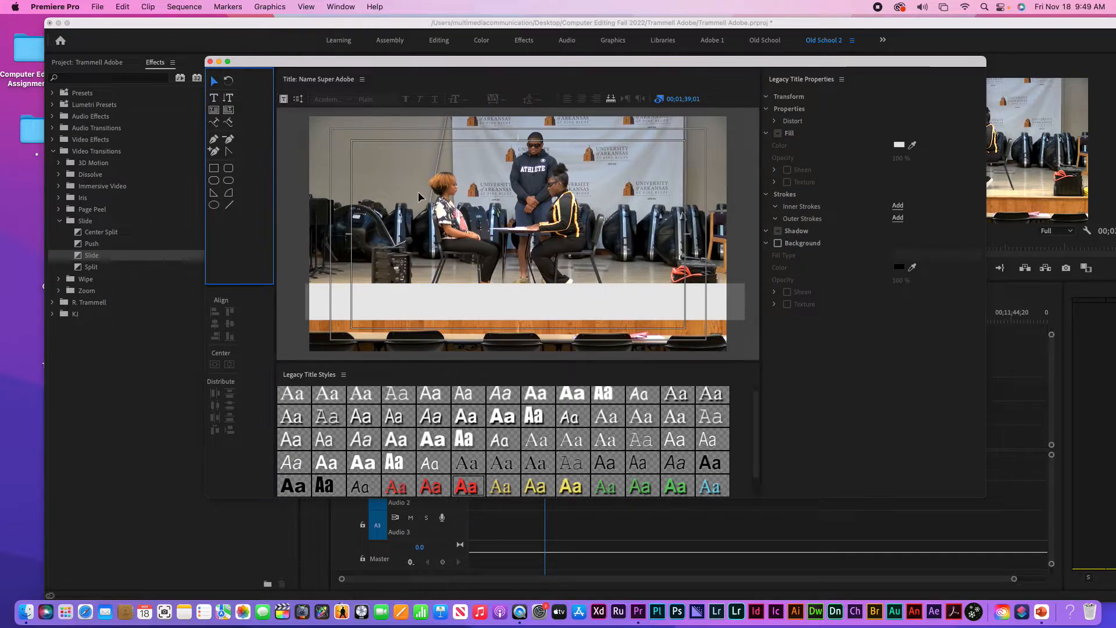
click(470, 489)
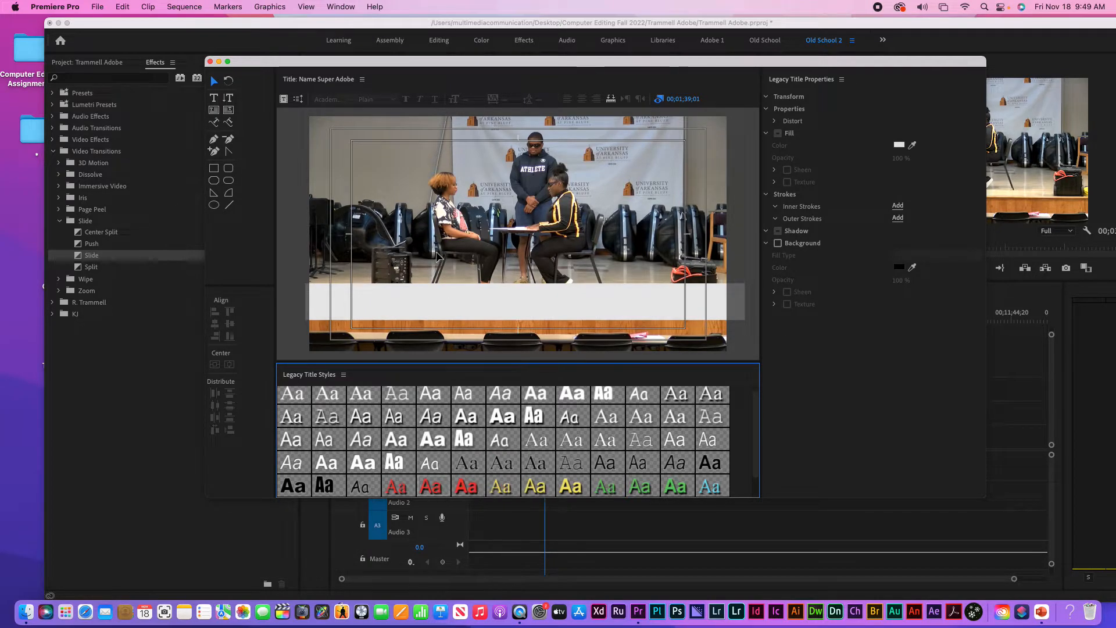
click(214, 98)
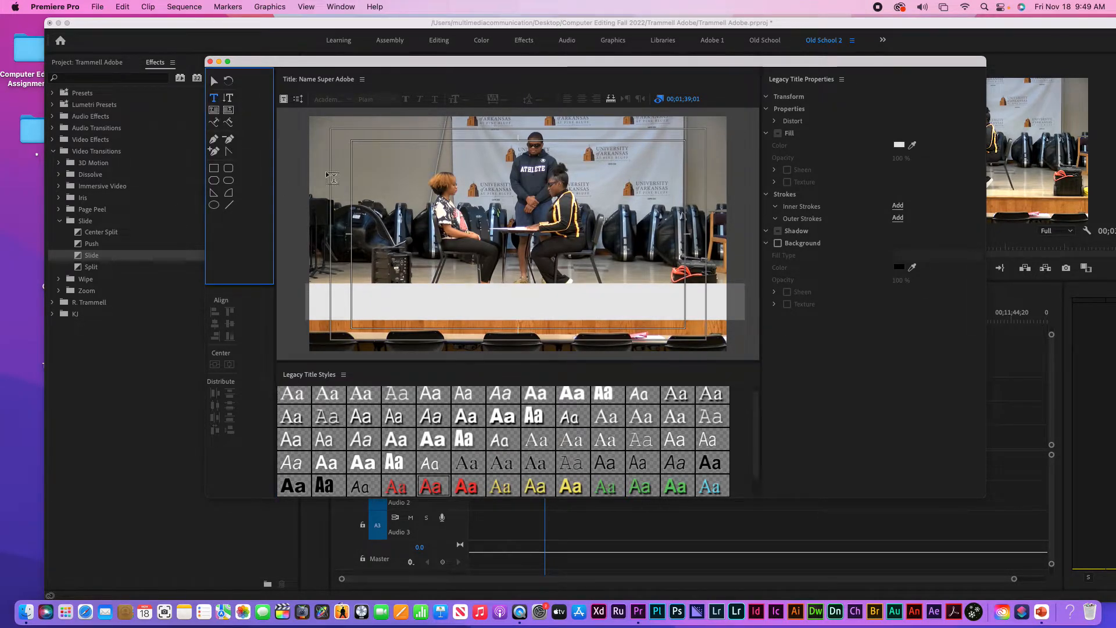
click(414, 197)
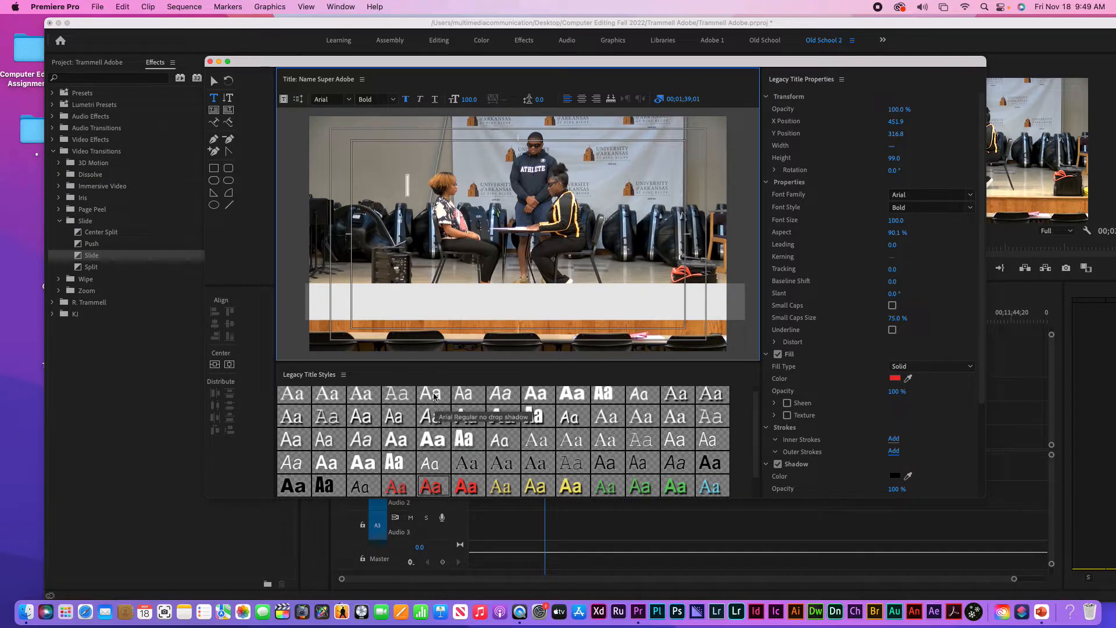
Type the interviewee's full name with 'Adobe User' on a second line, then return to the Selection Tool
text(dsfkdjhsf)
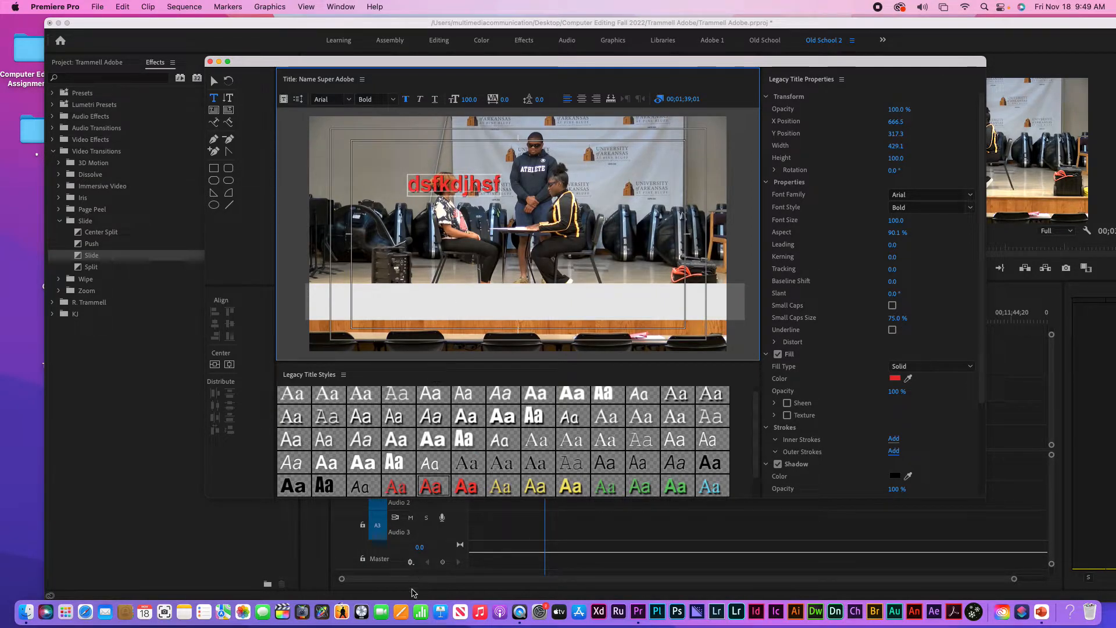
key(BackSpace)
key(BackSpace)
key(BackSpace)
key(BackSpace)
key(BackSpace)
key(BackSpace)
key(BackSpace)
key(BackSpace)
key(BackSpace)
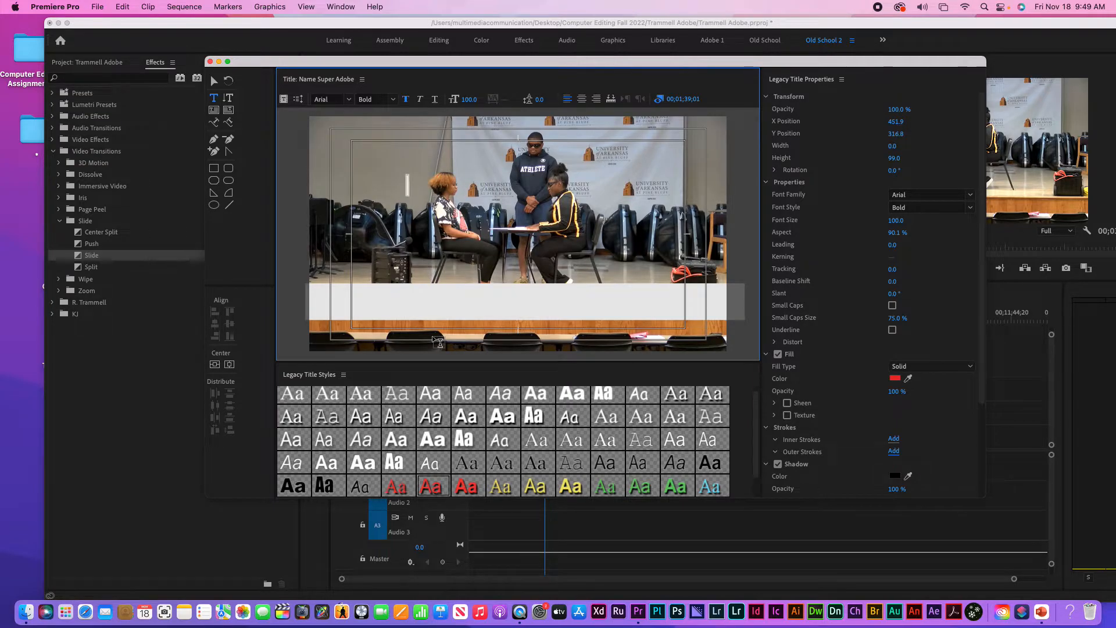
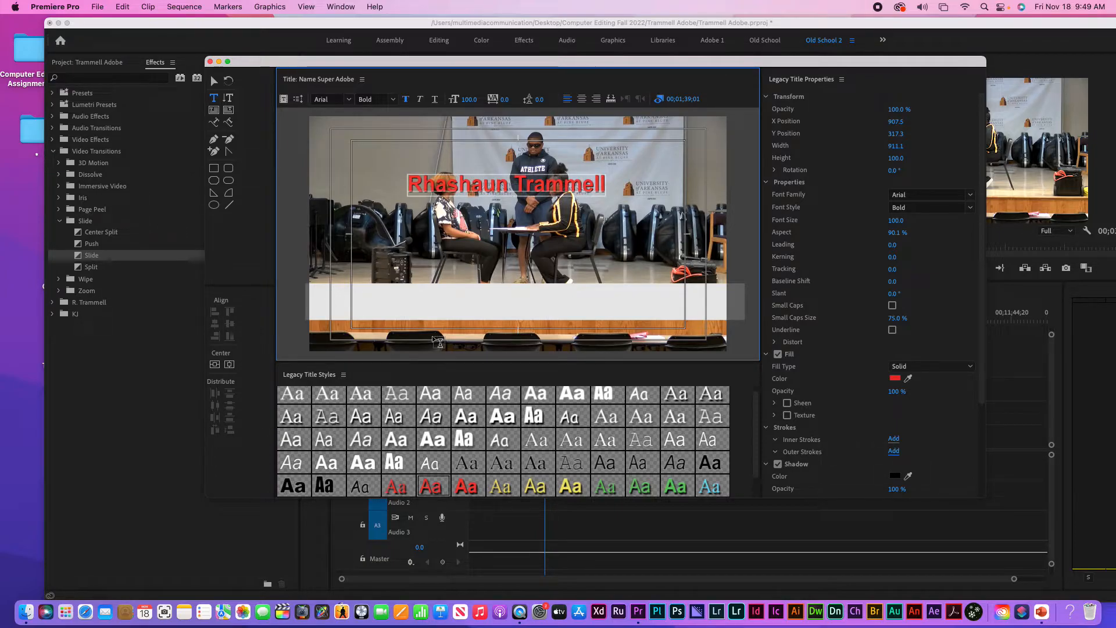
key(Escape)
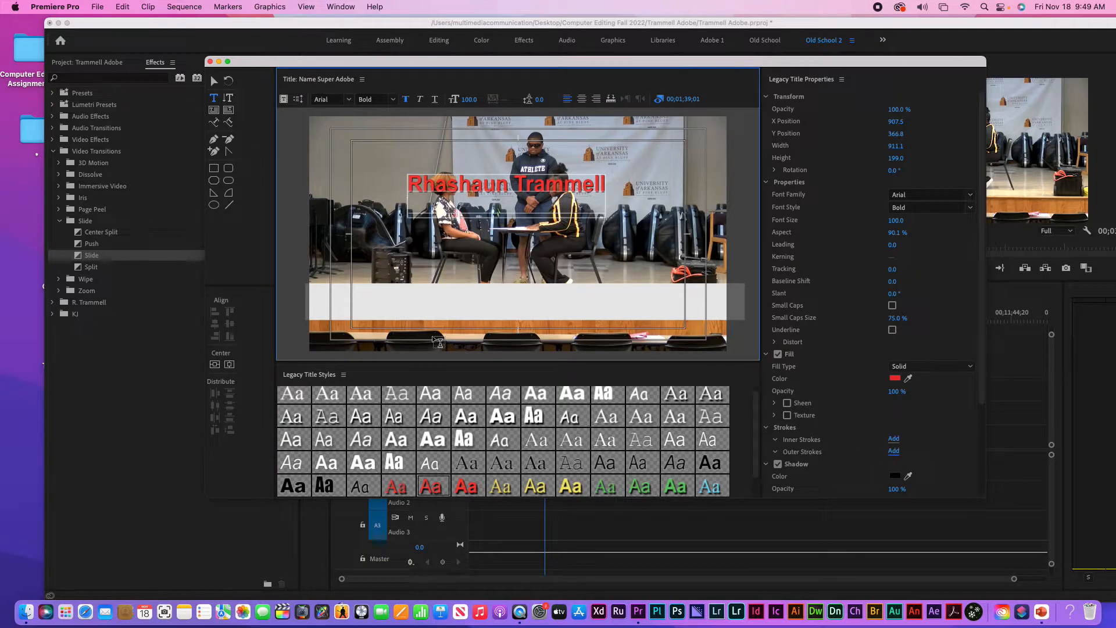
text(Adobe User)
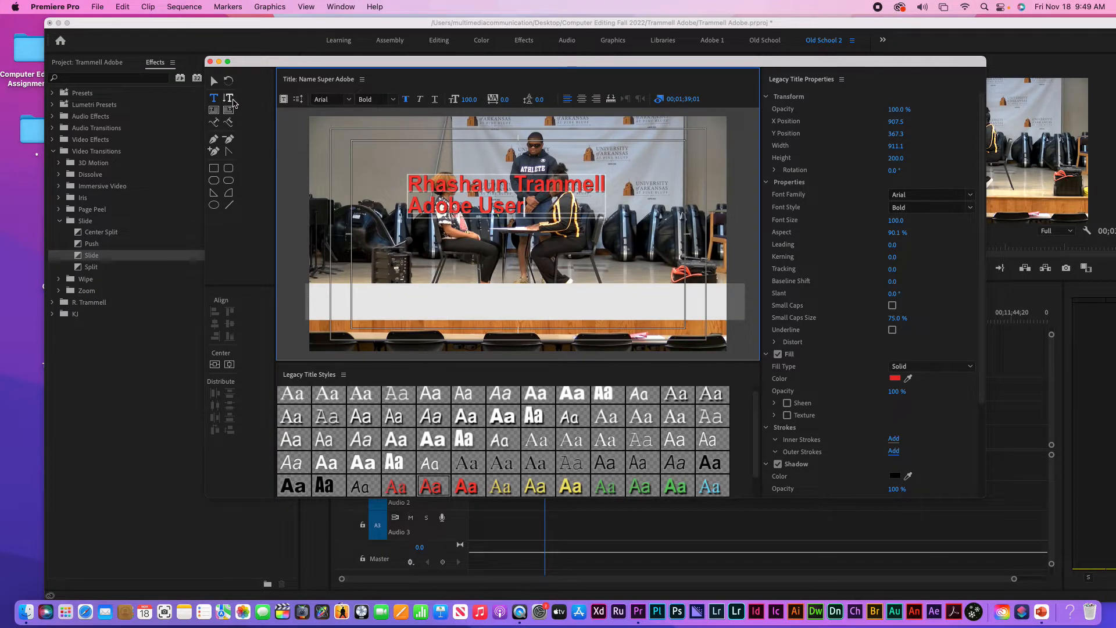
click(215, 82)
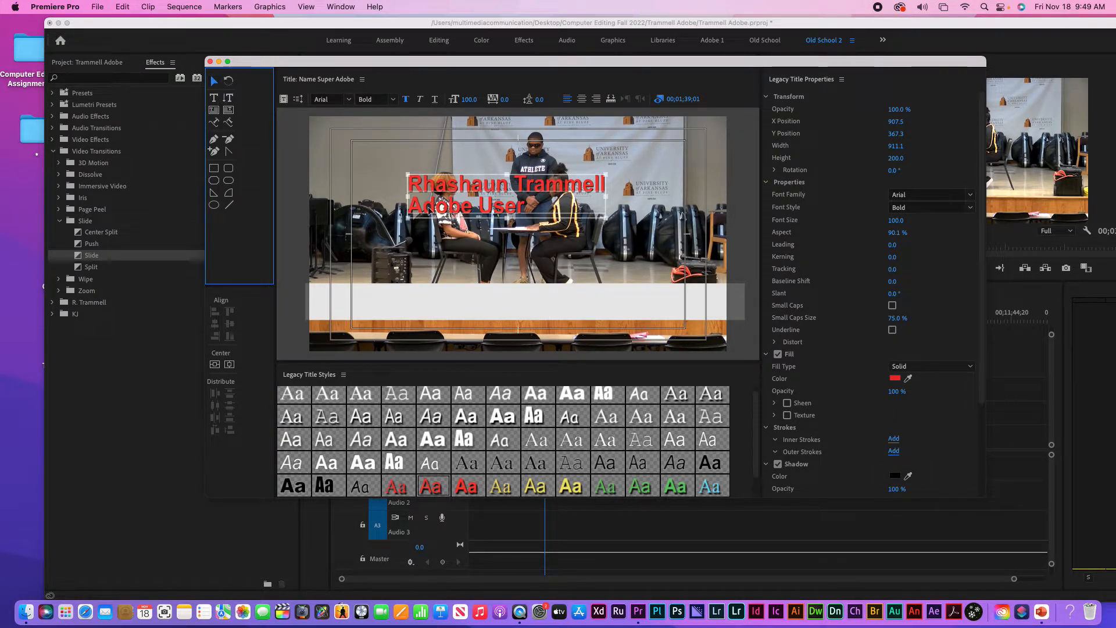
Move the red name title onto the white bar, set Font Size 72, and position it at X 611.5, Y 852.6
drag(455, 196, 423, 294)
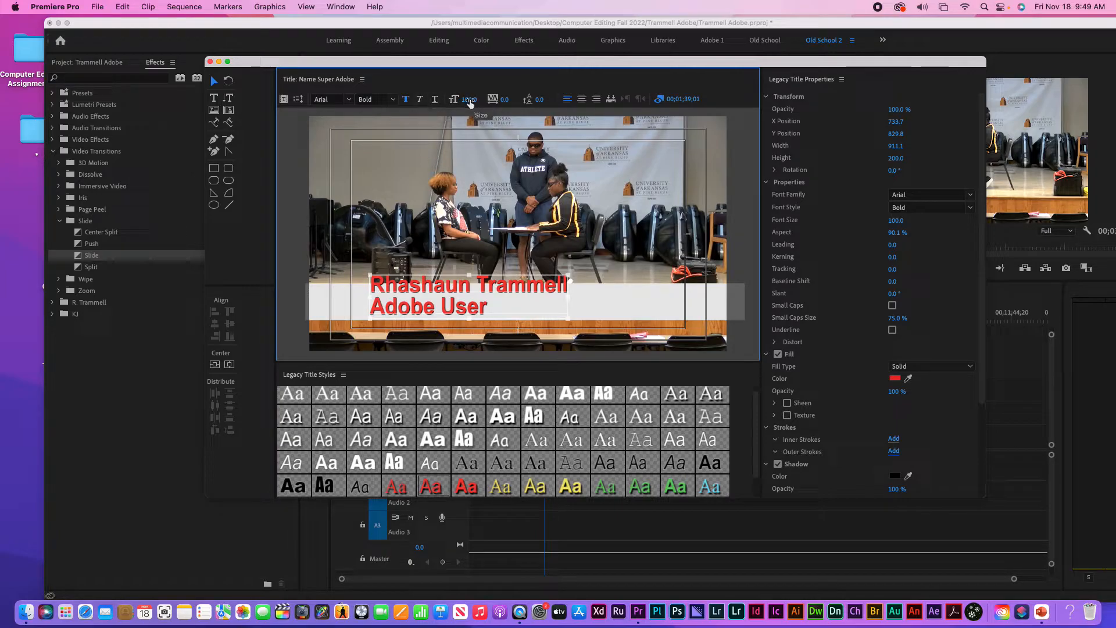
mouse_move(470, 104)
mouse_down()
mouse_move(449, 103)
mouse_move(459, 104)
mouse_up()
drag(447, 287, 450, 296)
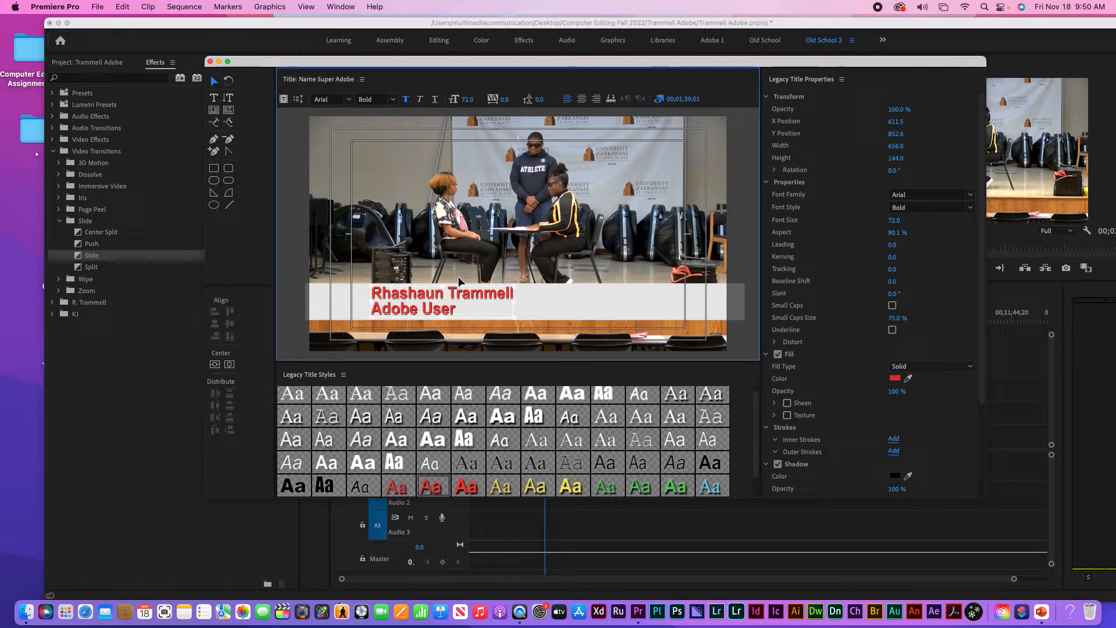
click(564, 306)
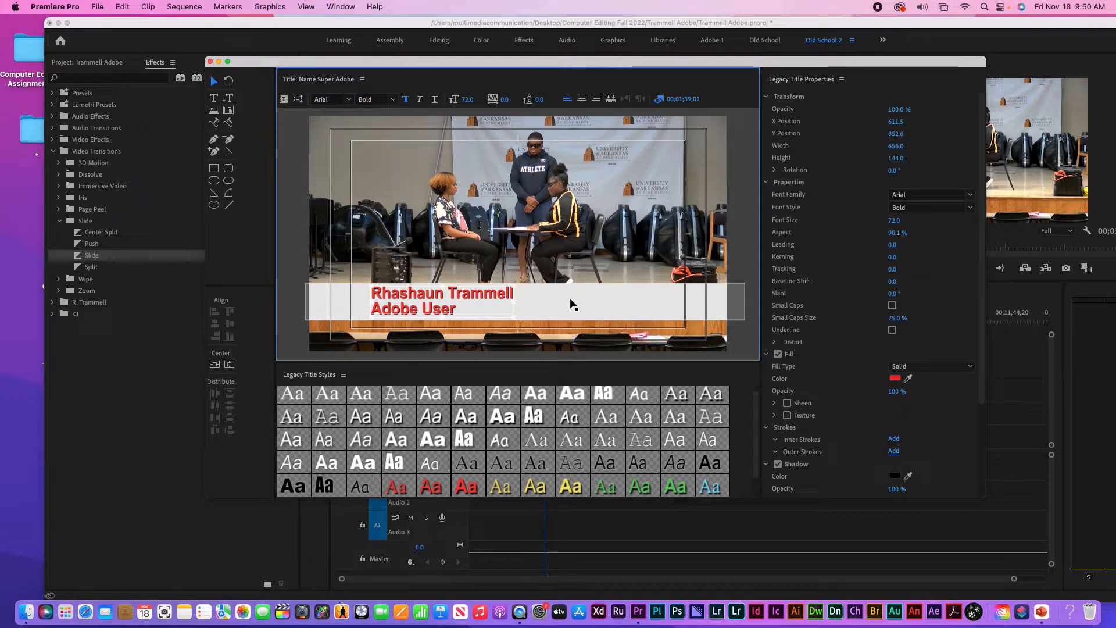
right_click(571, 301)
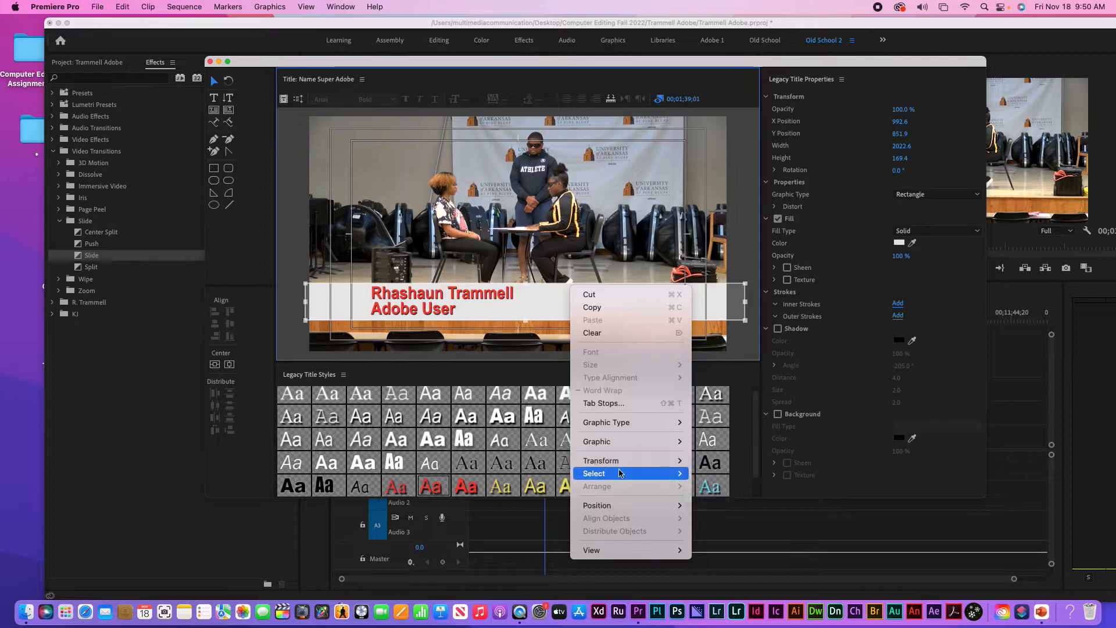
mouse_move(634, 505)
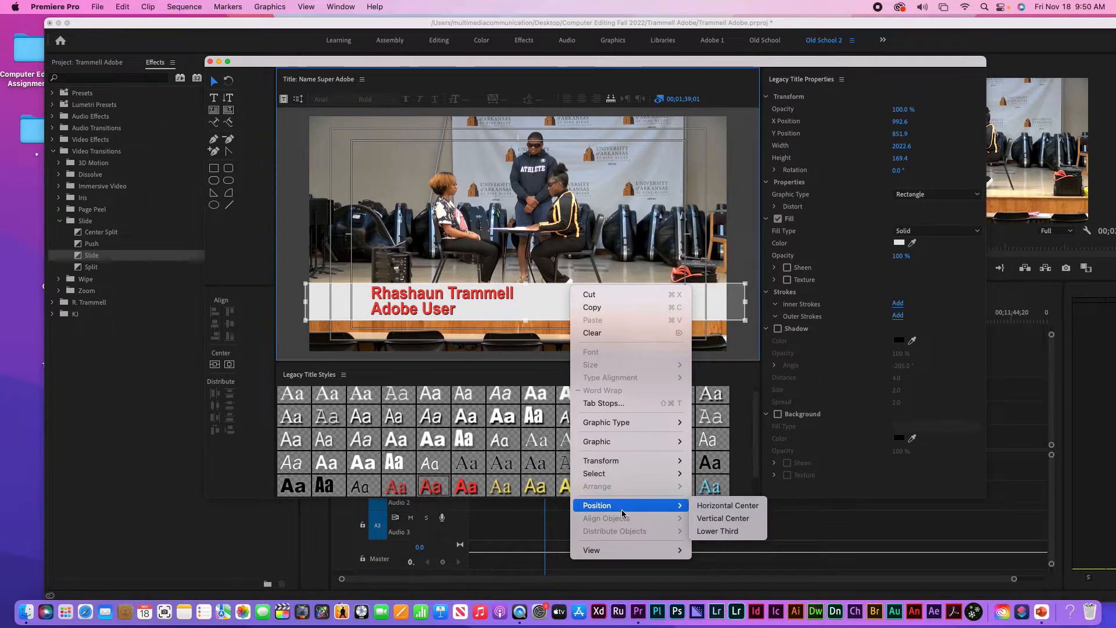
mouse_move(609, 474)
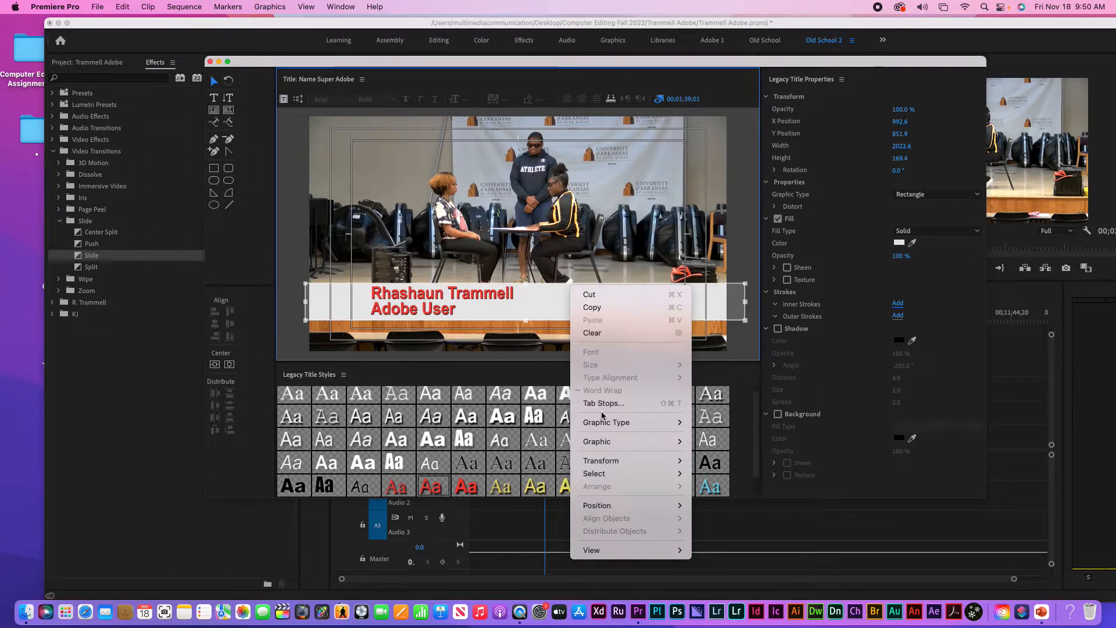
mouse_move(605, 430)
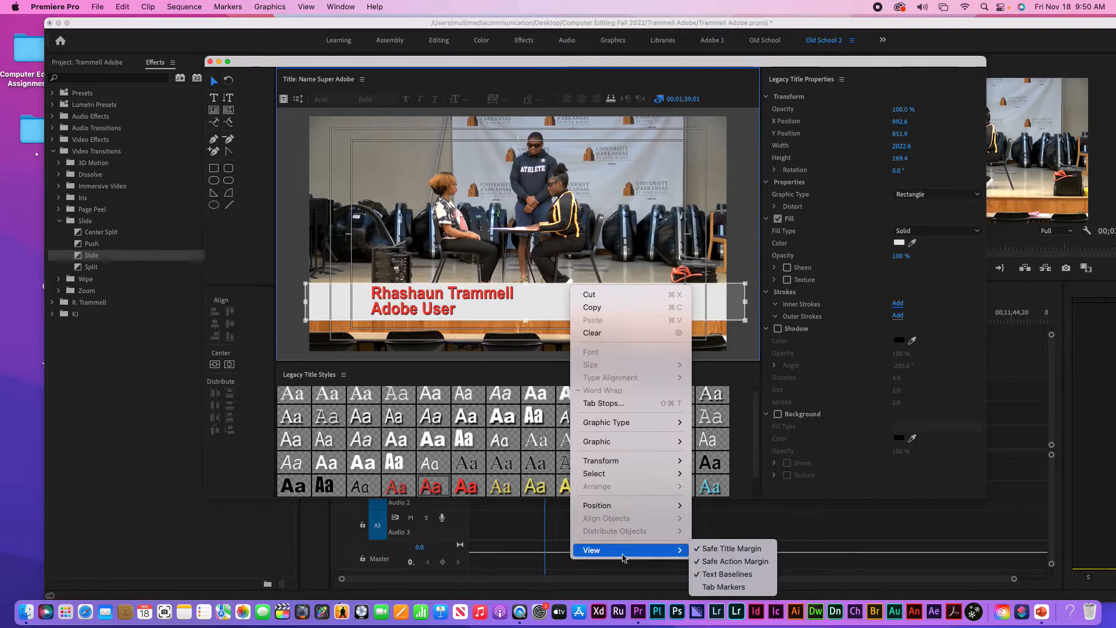
click(594, 313)
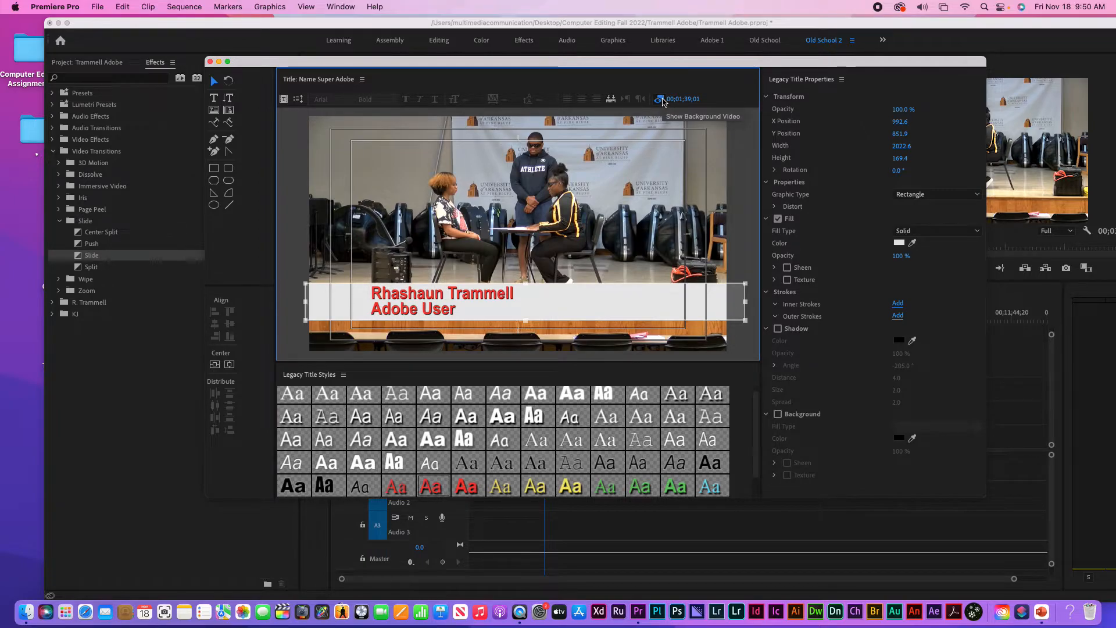
Toggle the background video off and on to compare the title with and without it
click(660, 99)
click(659, 100)
click(660, 99)
click(660, 99)
click(660, 99)
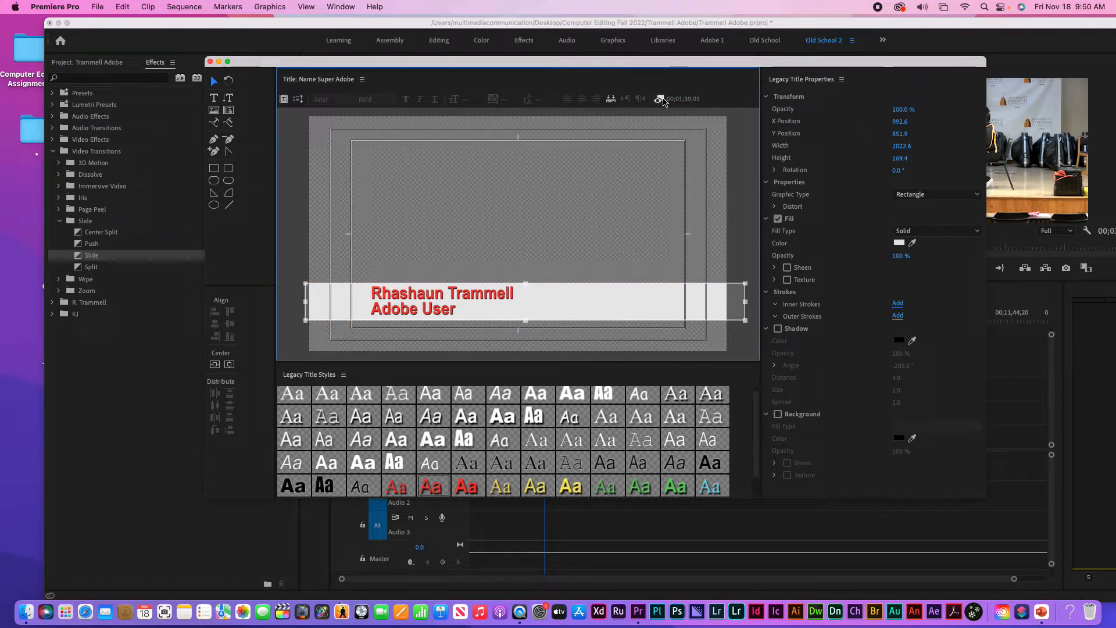
click(659, 99)
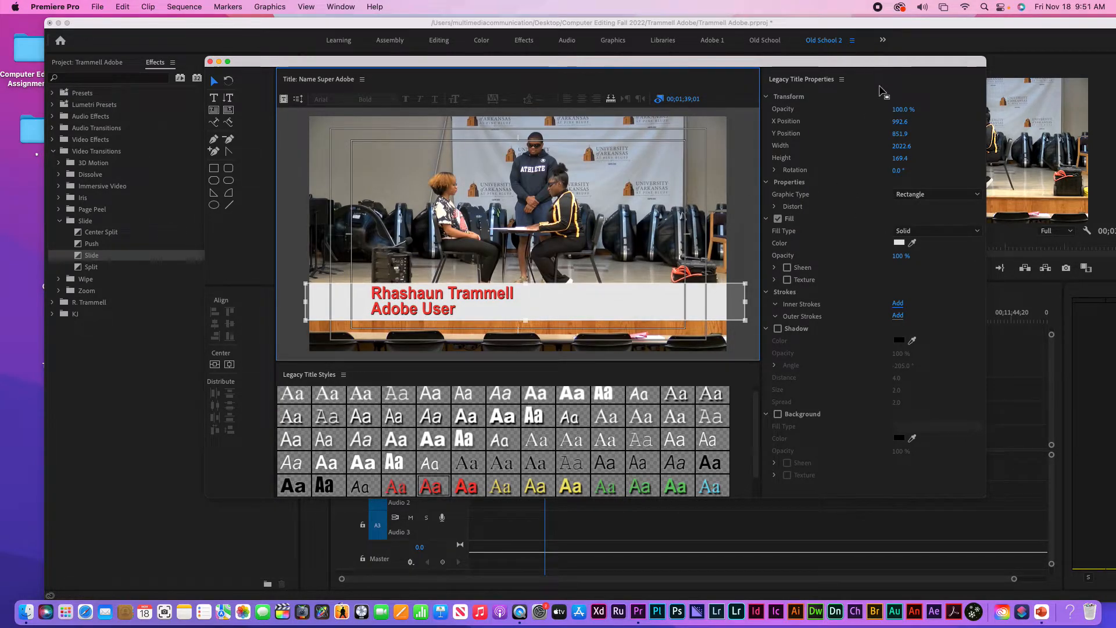
Set the white bar's opacity to 65% and shift it left to X 932.6
click(903, 109)
text(55)
key(Return)
mouse_move(902, 110)
mouse_down()
mouse_move(926, 109)
mouse_move(908, 110)
mouse_up()
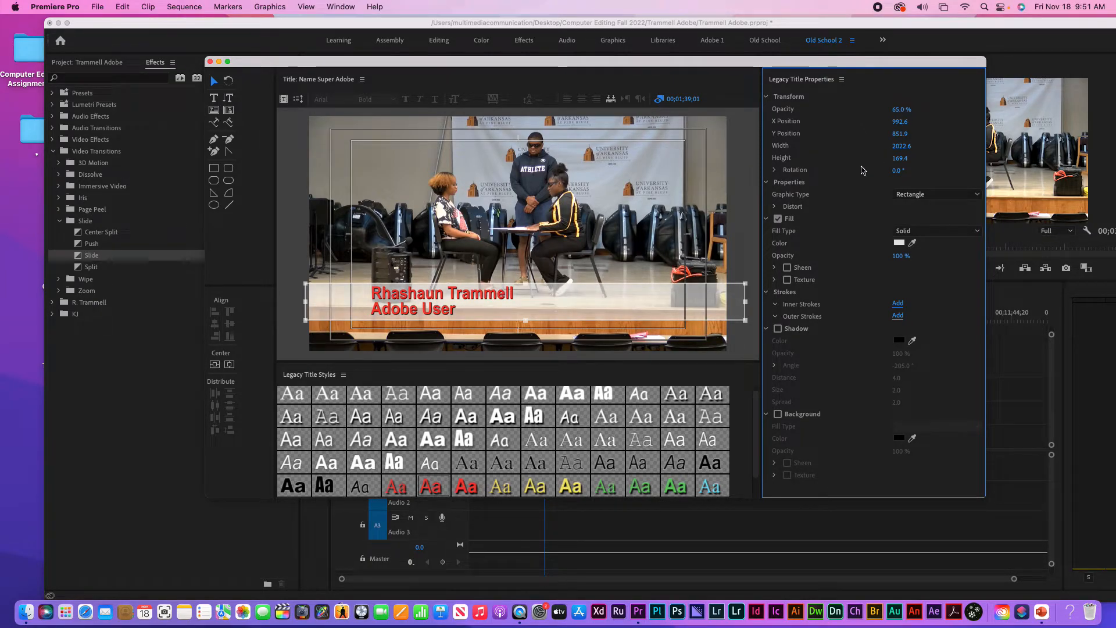
mouse_move(899, 124)
mouse_down()
mouse_move(872, 124)
mouse_move(892, 124)
mouse_up()
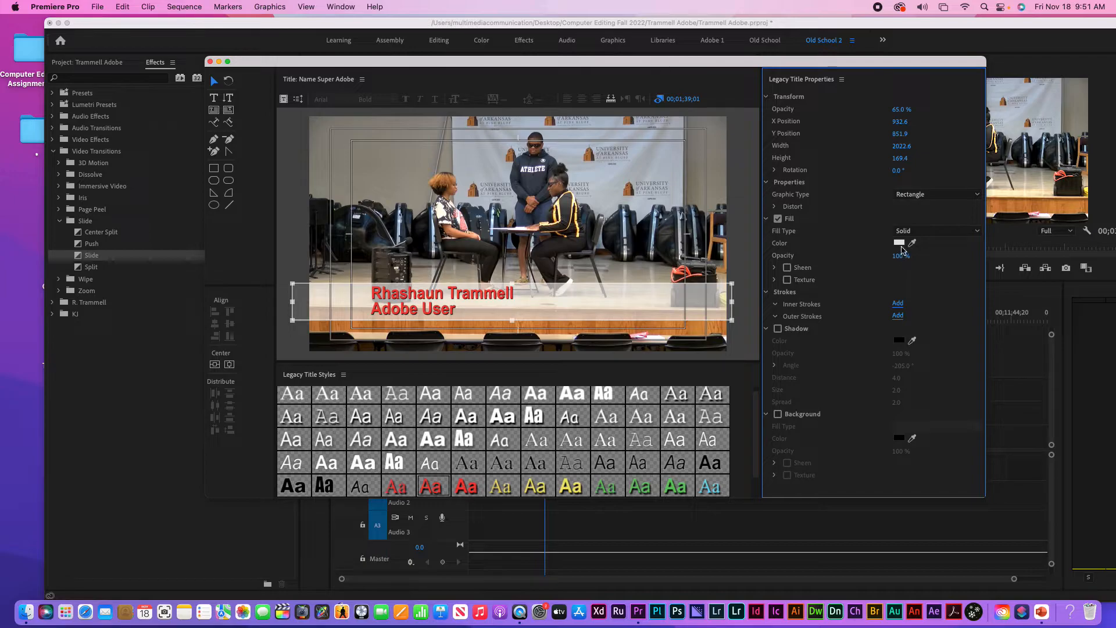
Try a blue hue in the bar's fill colour picker, then nudge the bar slightly up and right
click(899, 242)
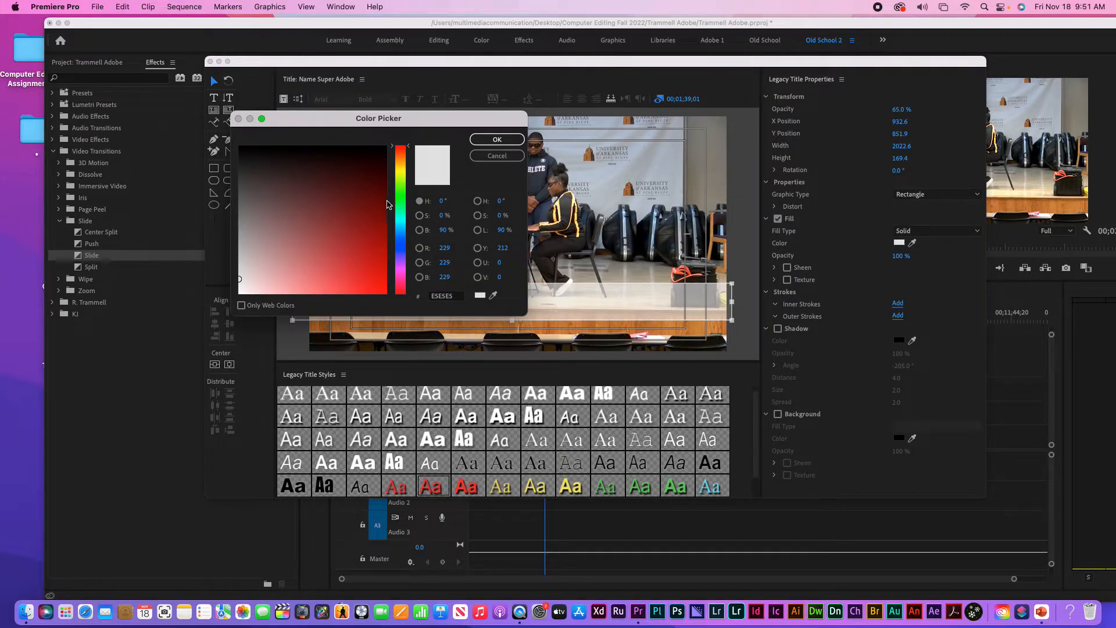
drag(400, 258, 400, 243)
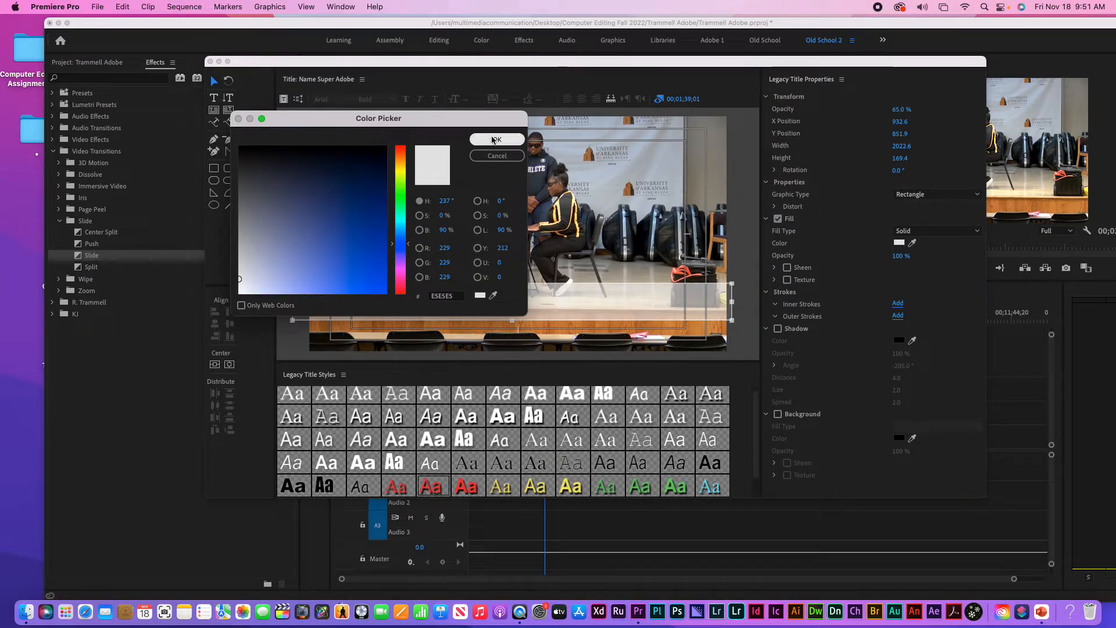
click(492, 140)
drag(569, 306, 571, 304)
key(r)
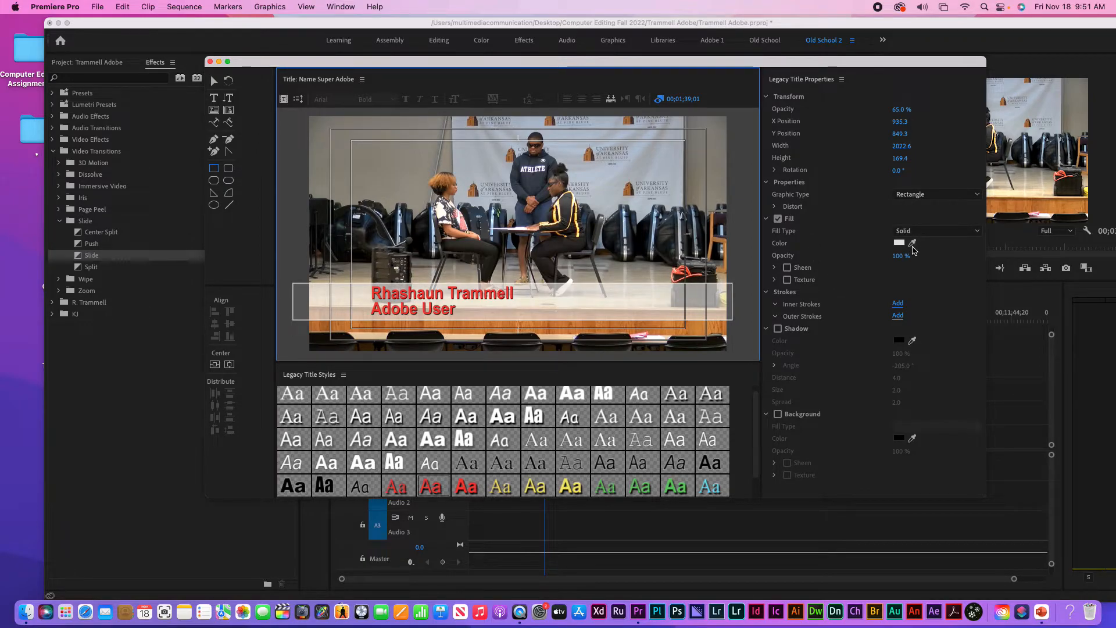
Keep the bar's fill type Solid with the light-grey E5E5E5 colour, then deselect it
click(935, 231)
click(926, 245)
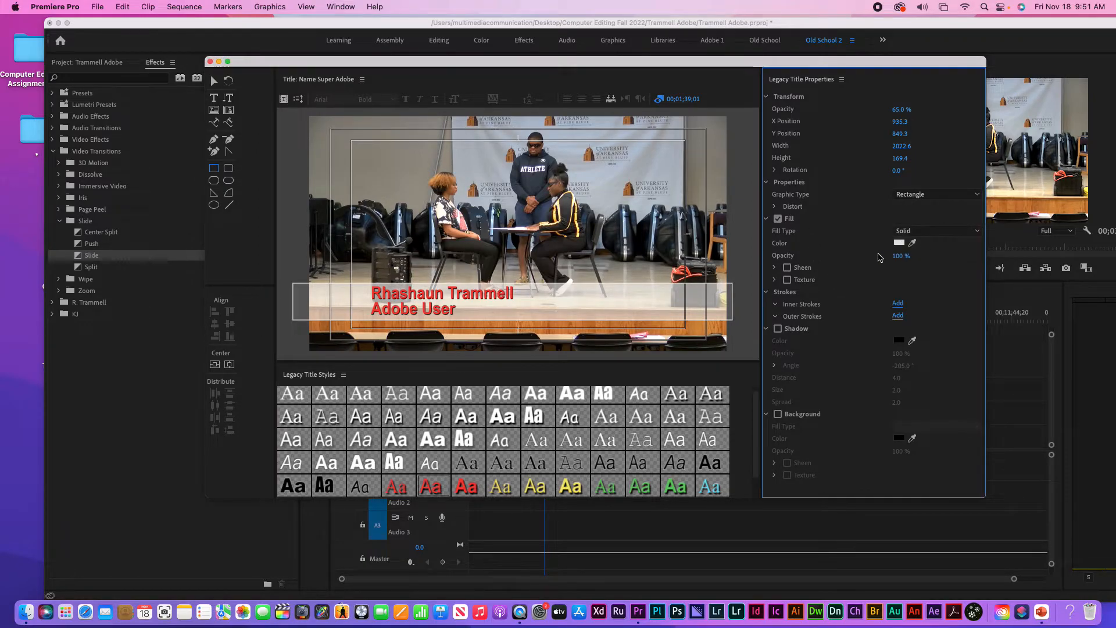
click(899, 243)
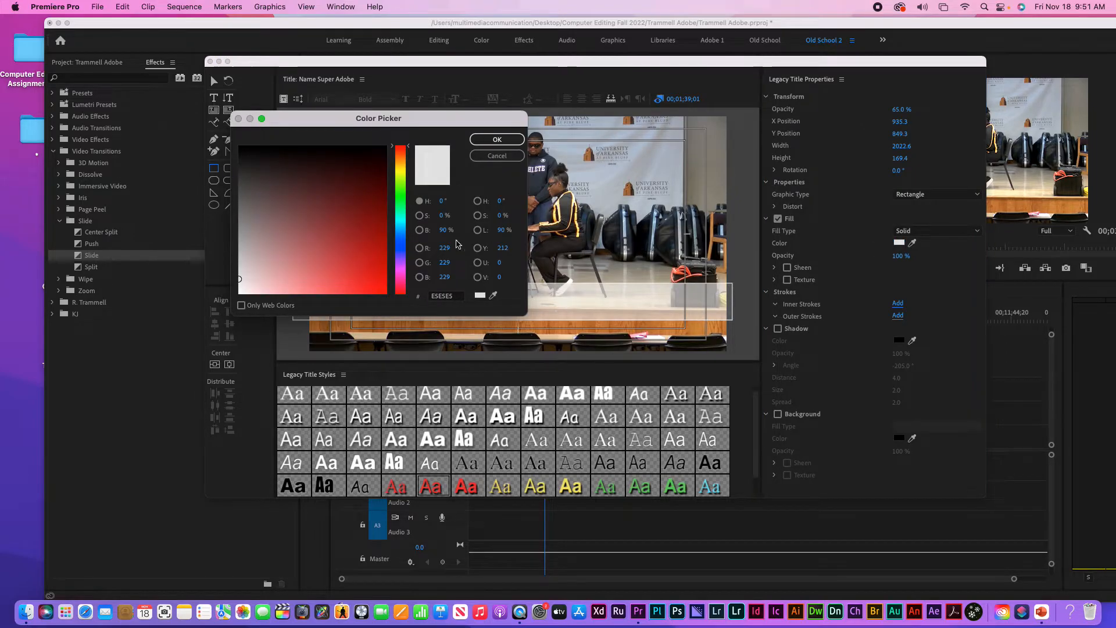
click(497, 139)
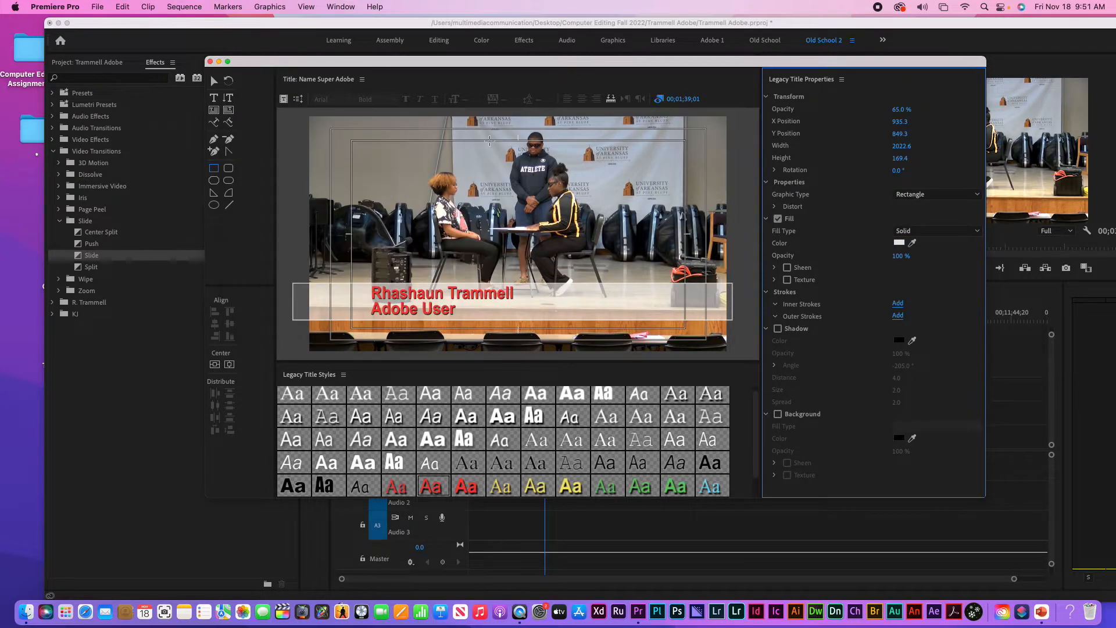
click(572, 302)
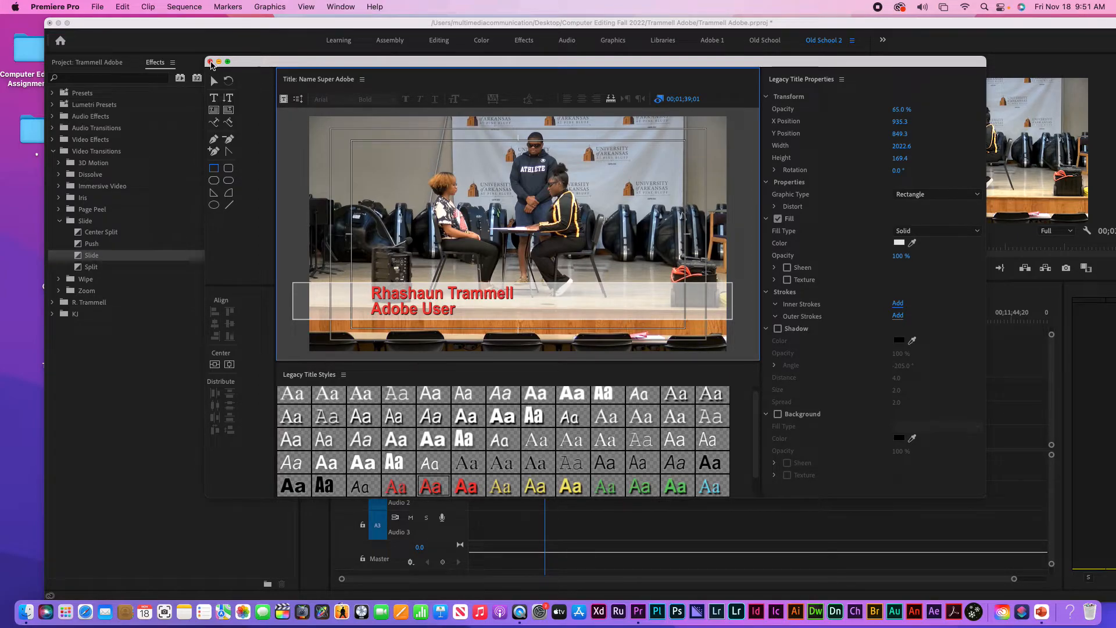
Close the title editor and drop the Name Super Adobe title onto track V2
click(211, 62)
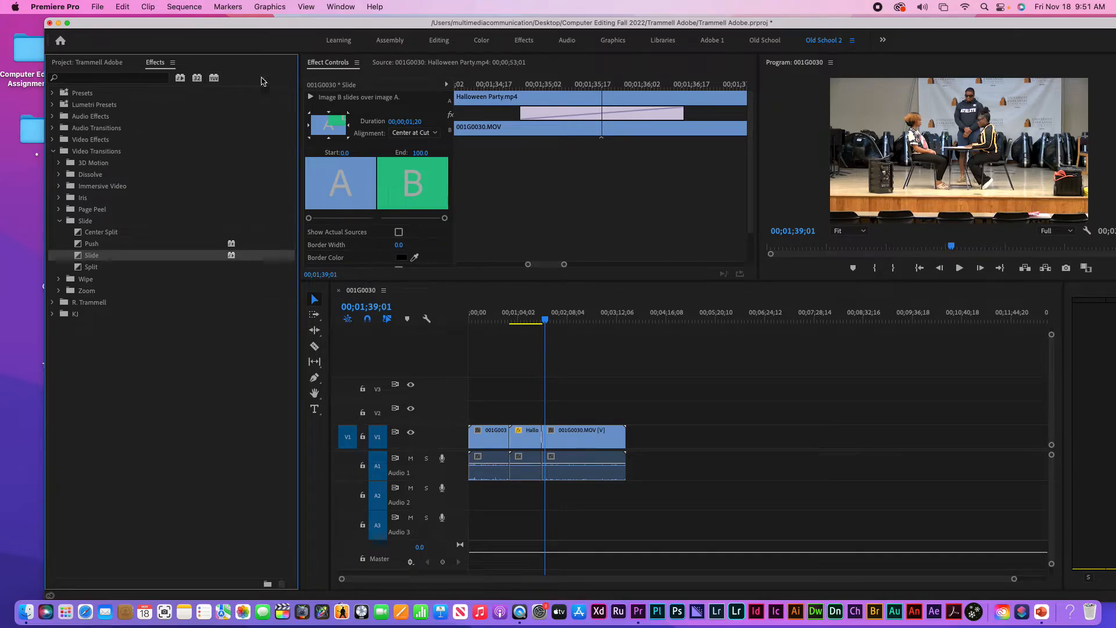
click(93, 63)
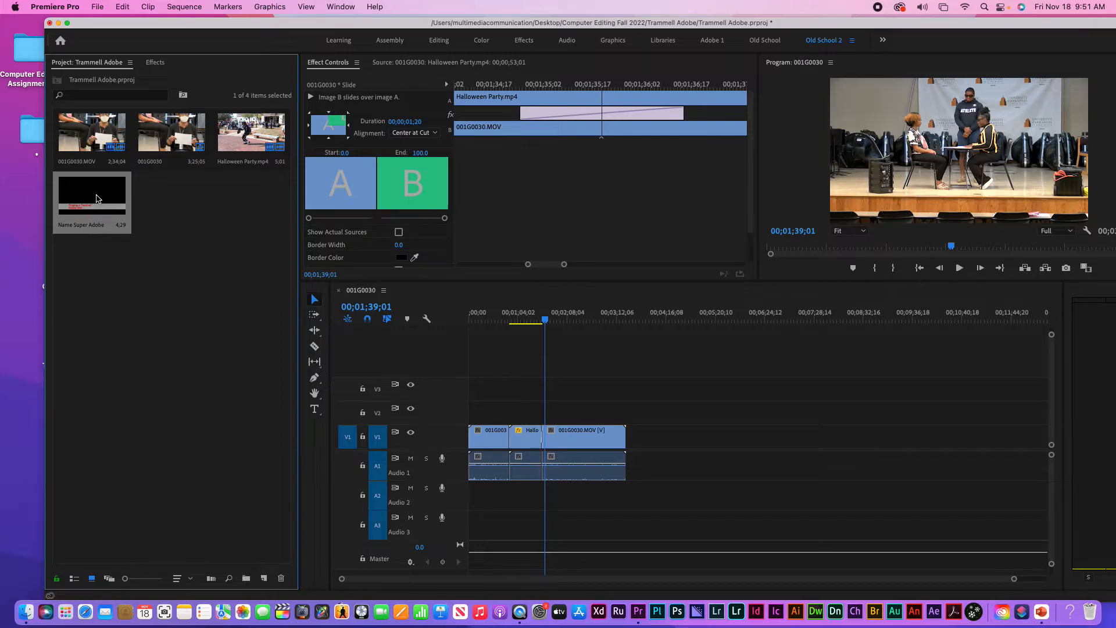
drag(321, 246, 561, 411)
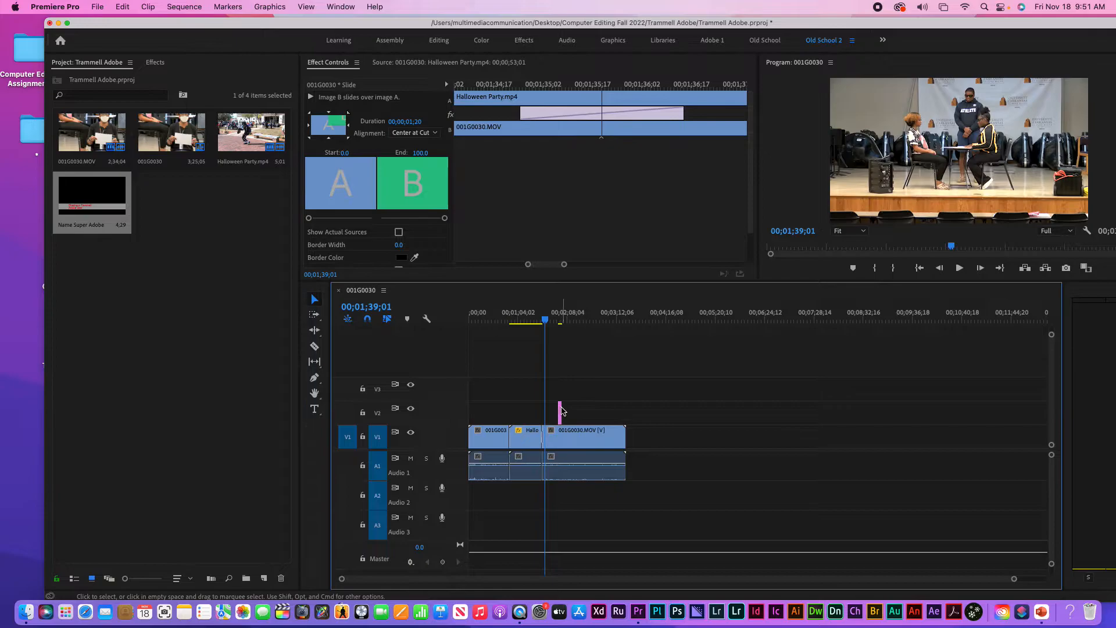
Lengthen the title clip to match V1, move it to the sequence start, and delete the last 001G0030.MOV clip
click(558, 317)
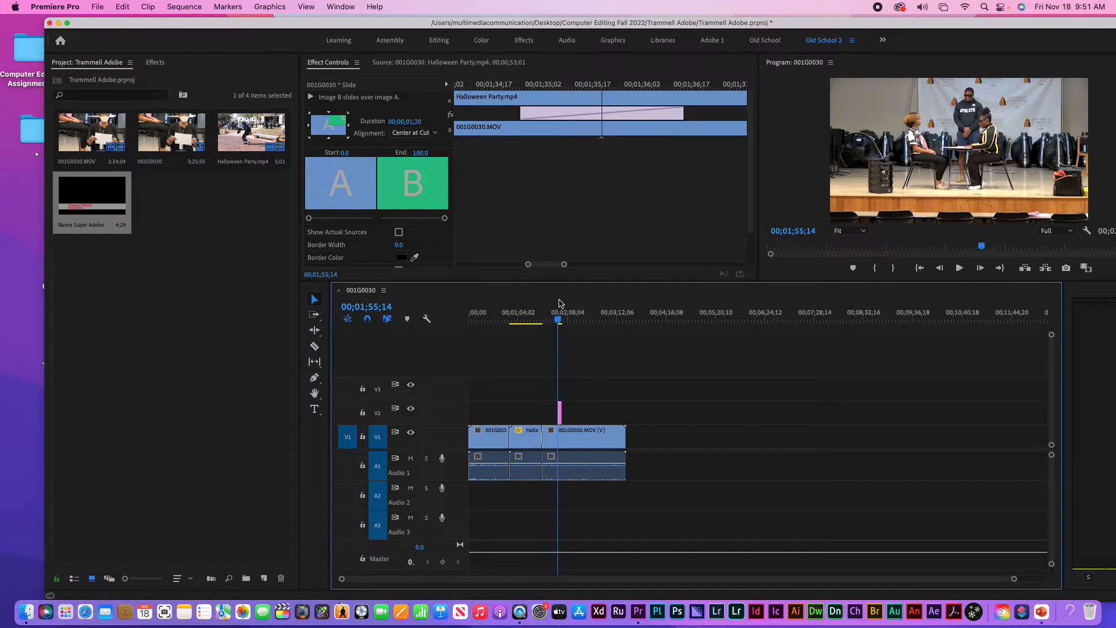
key(=)
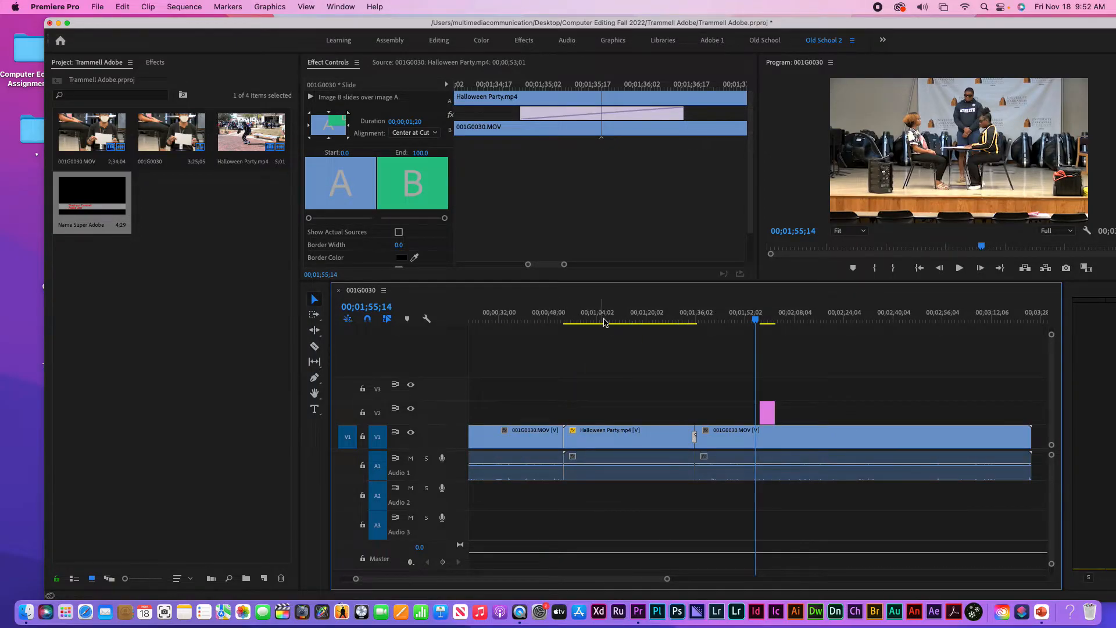
drag(763, 409, 509, 408)
drag(771, 413, 932, 413)
key(minus)
key(minus)
key(minus)
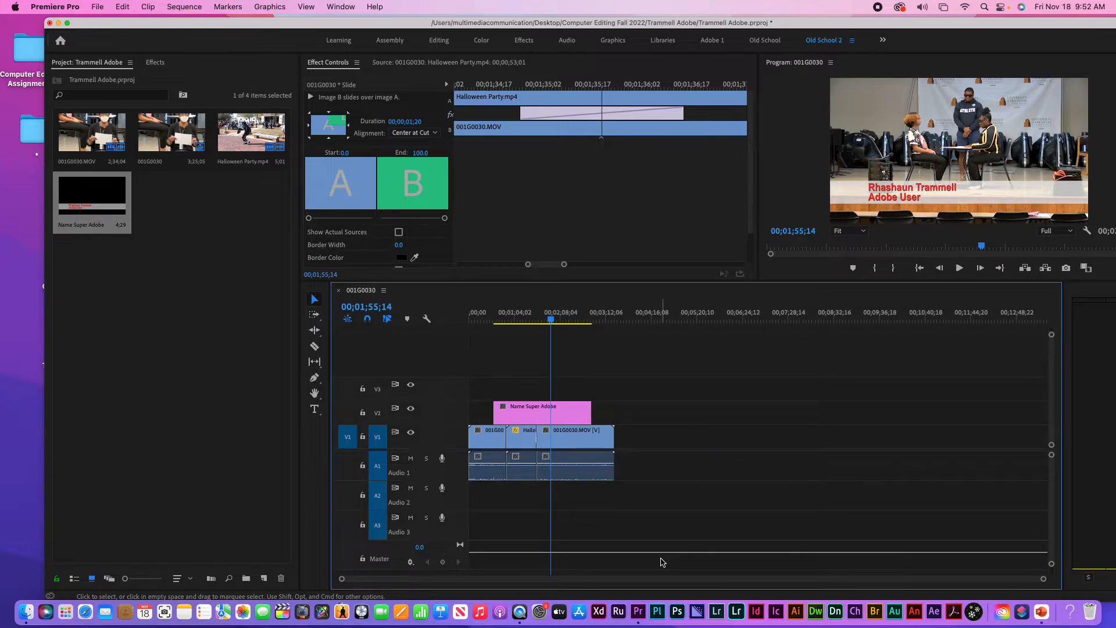
drag(590, 414, 614, 413)
drag(540, 413, 516, 414)
drag(650, 433, 615, 468)
key(Delete)
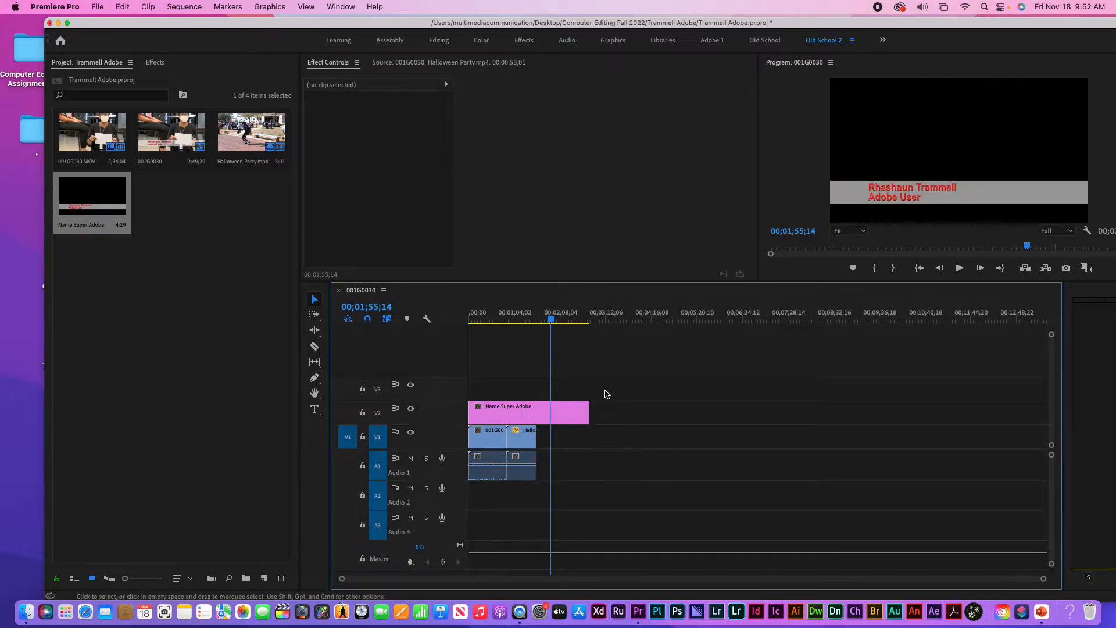
Delete the Halloween Party clip and trim the title and interview clips to a 22-second sequence
drag(588, 413, 507, 412)
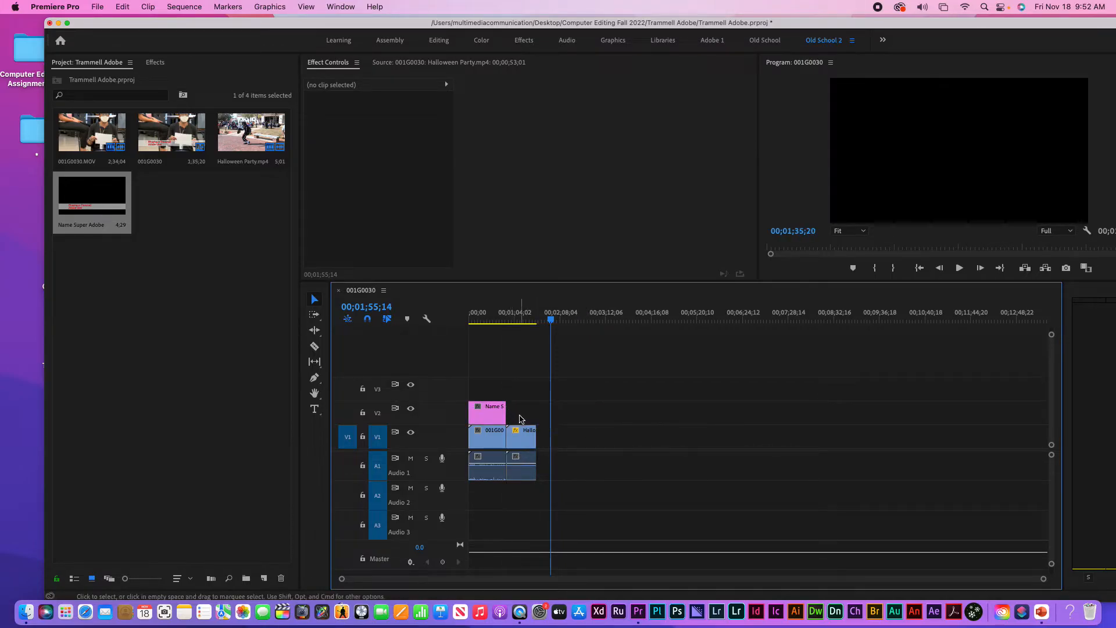
click(531, 470)
key(Delete)
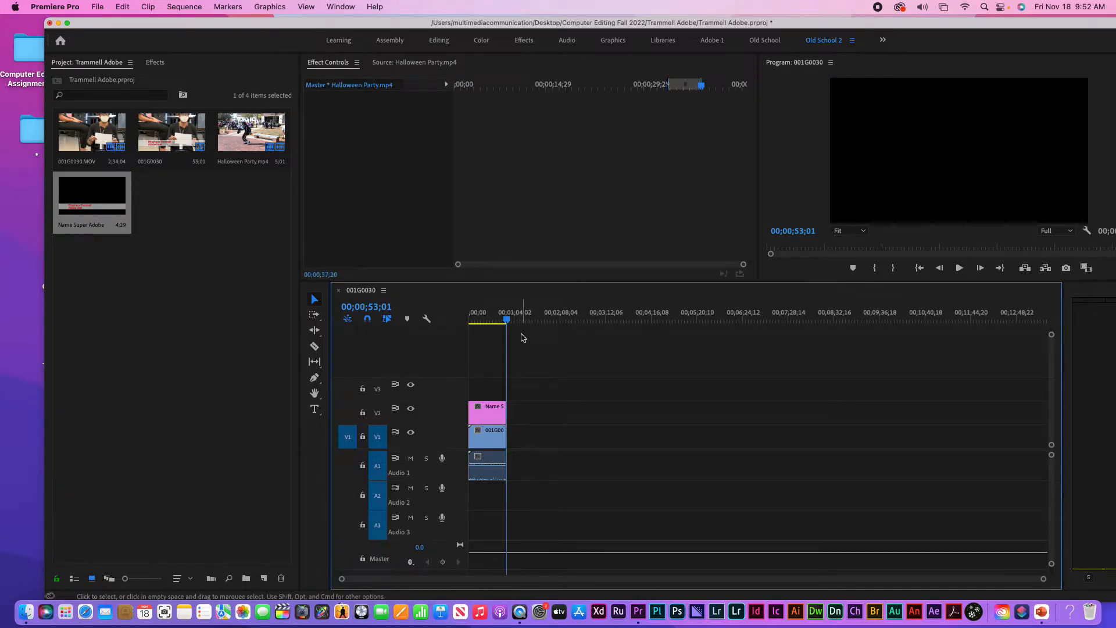
drag(530, 398, 504, 478)
drag(500, 412, 481, 412)
drag(506, 320, 464, 322)
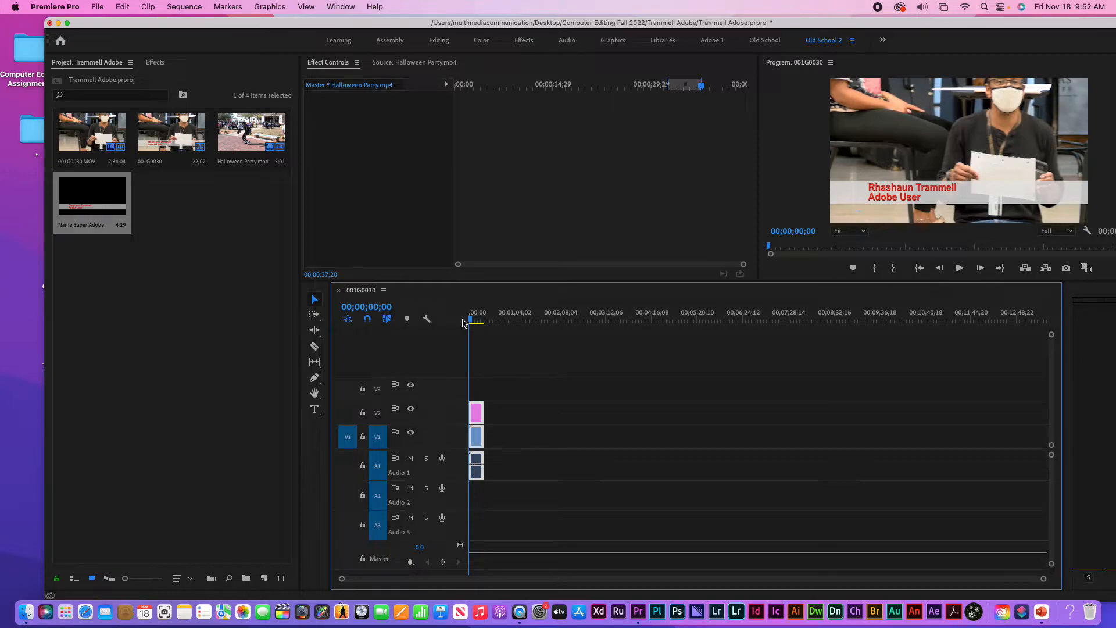
key(equal)
key(equal)
key(equal)
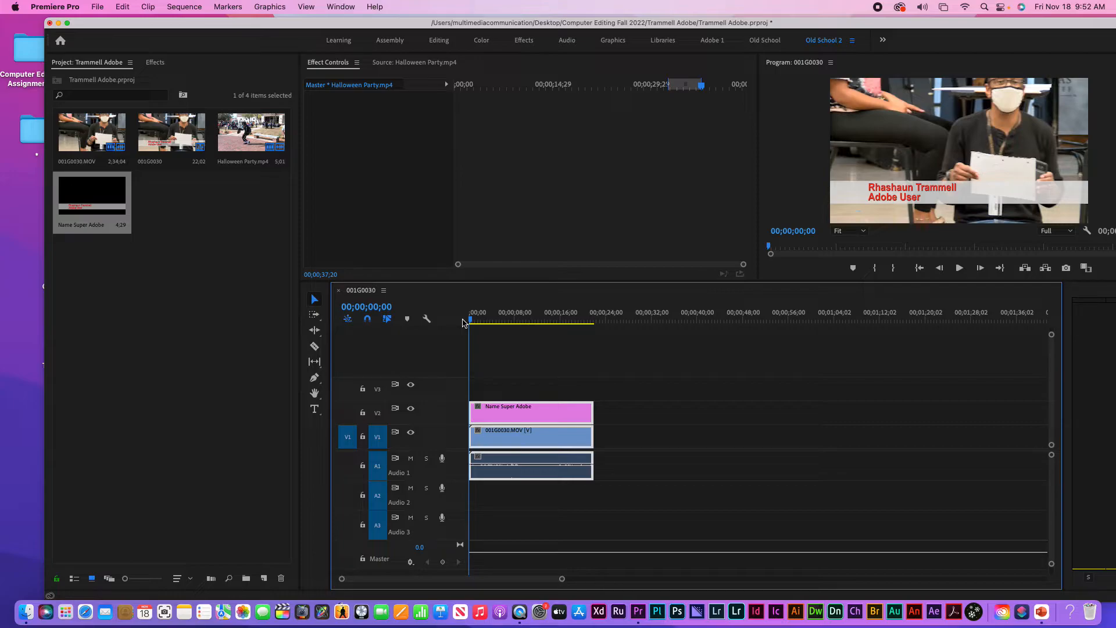
Open the media export settings via File > Export > Media
click(97, 8)
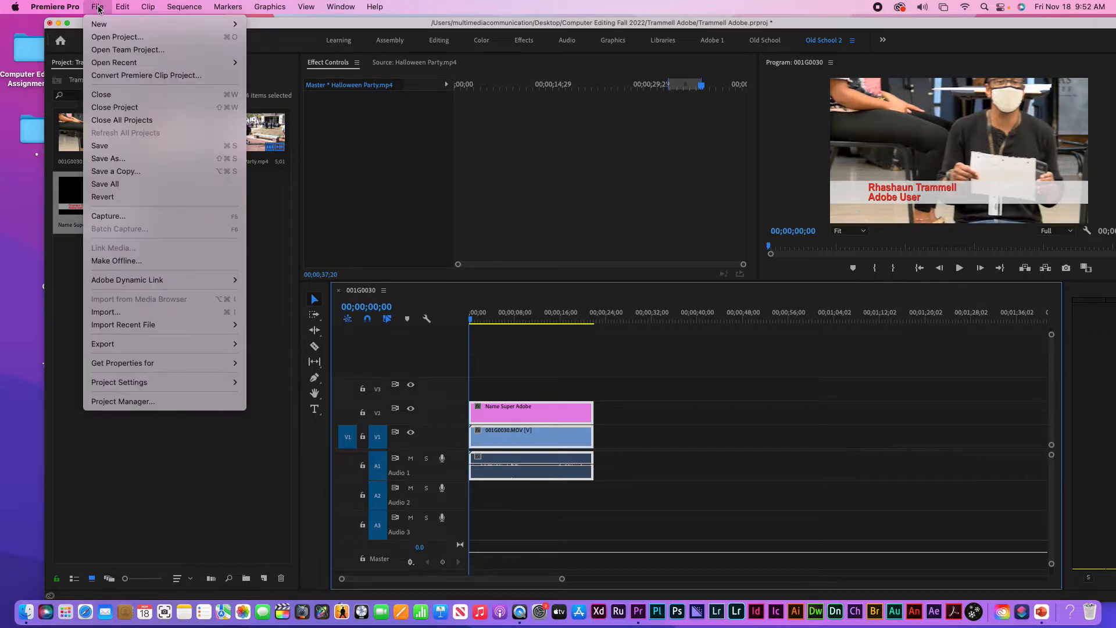
mouse_move(186, 345)
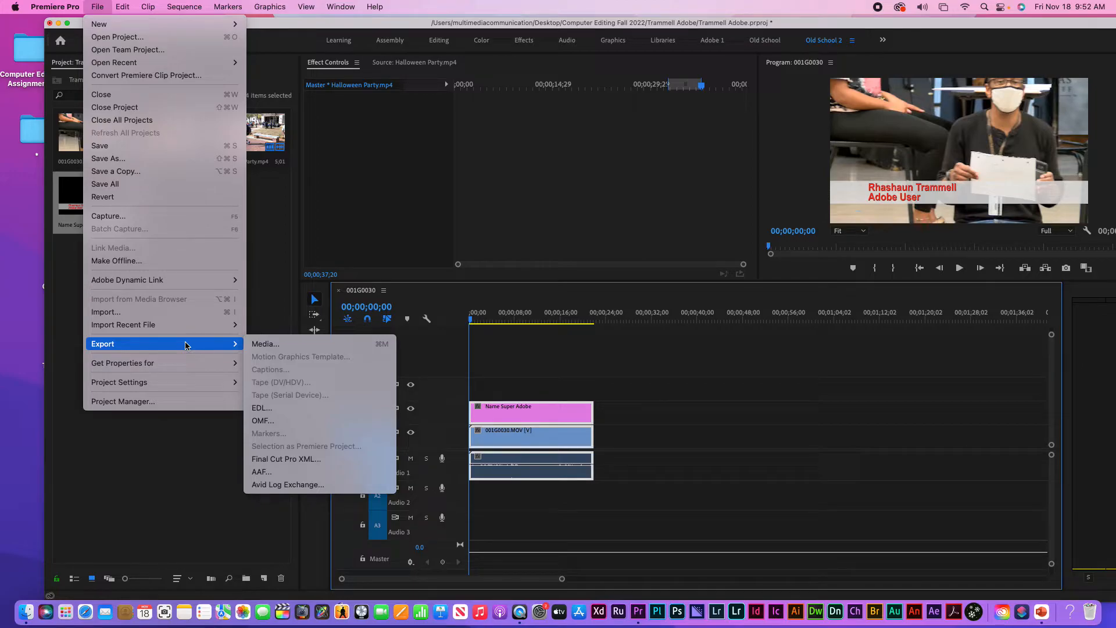
click(279, 347)
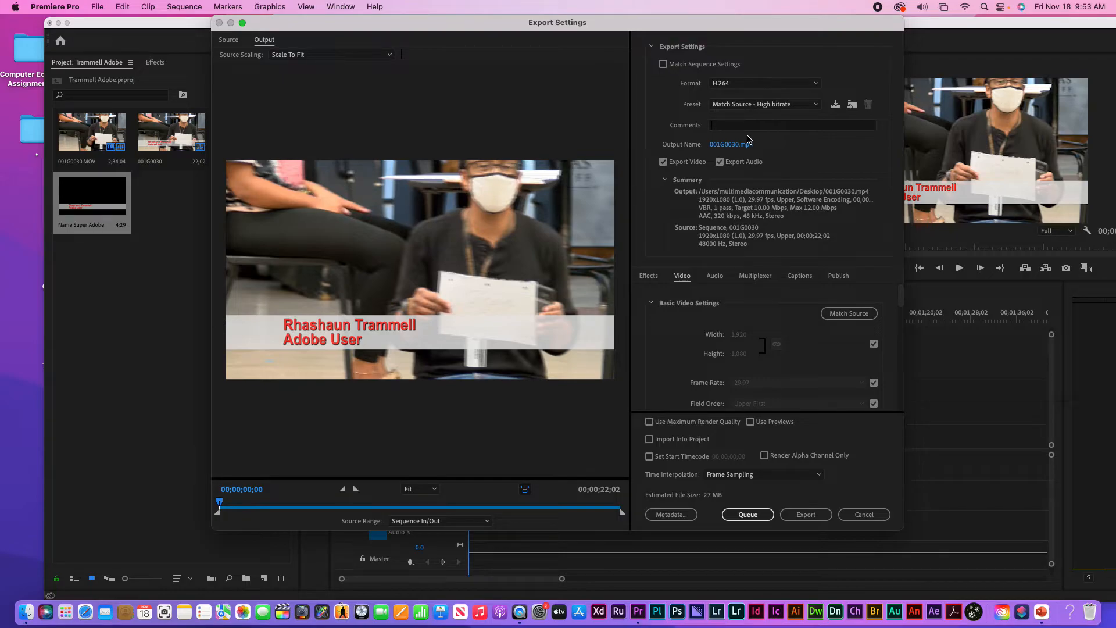
click(805, 86)
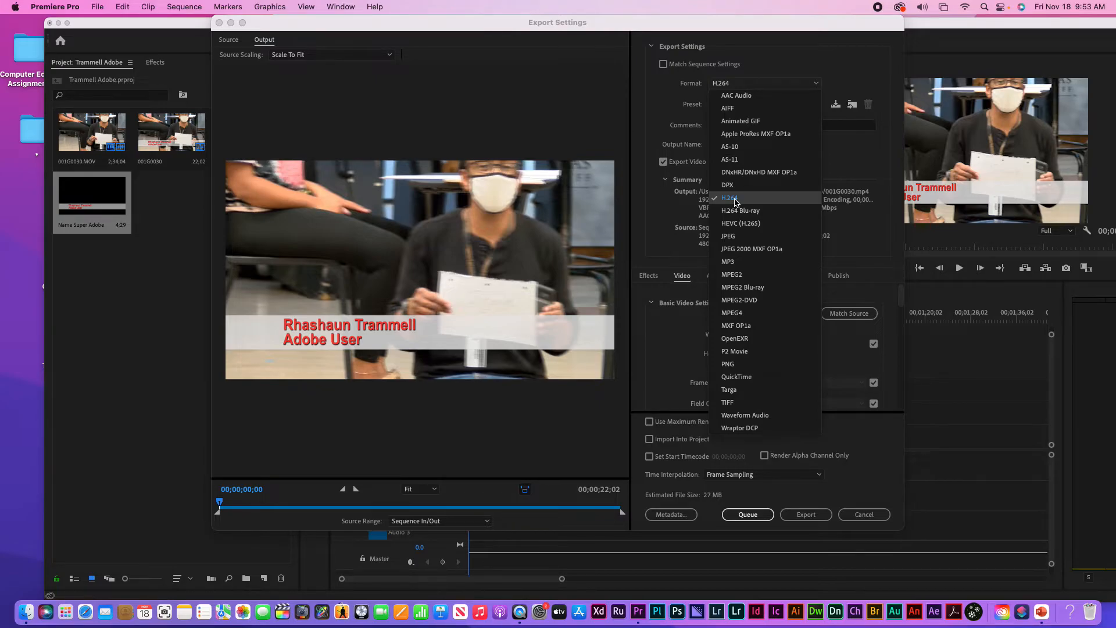
click(735, 200)
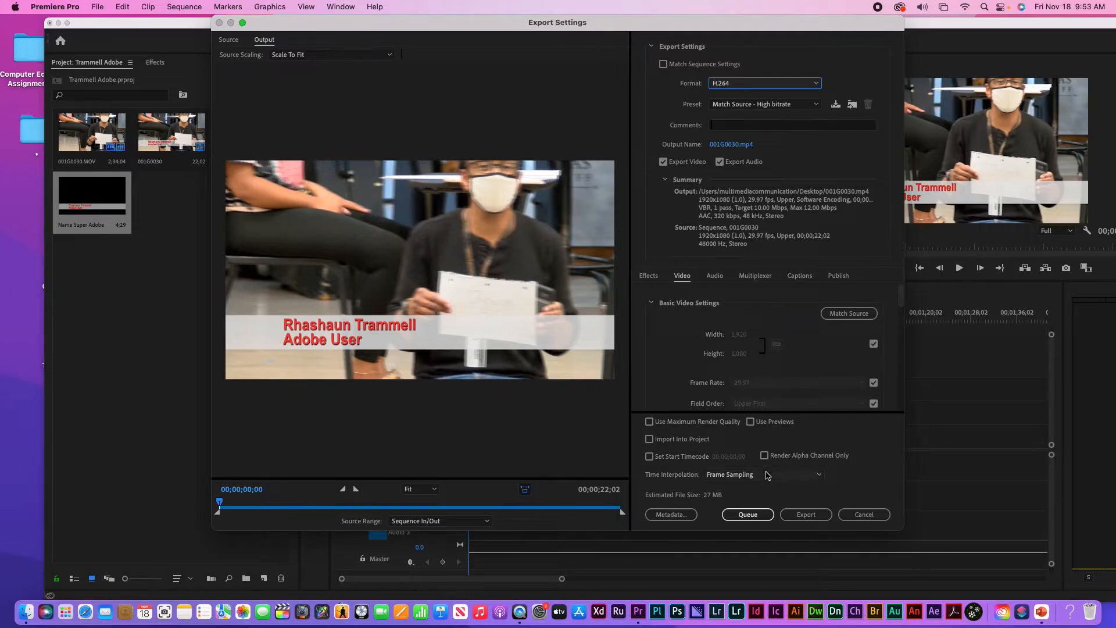
Set the H.264 Target Bitrate to 9.32 Mbps and the Maximum Bitrate to 31 Mbps
drag(901, 297, 909, 383)
scroll(902, 310, down, 4)
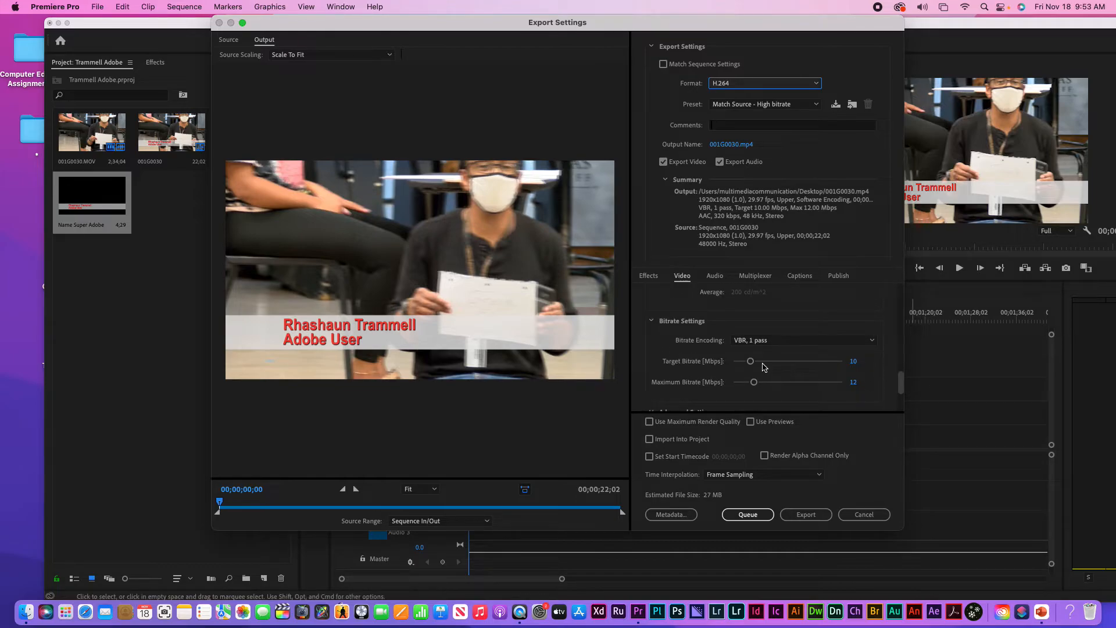
drag(749, 363, 787, 363)
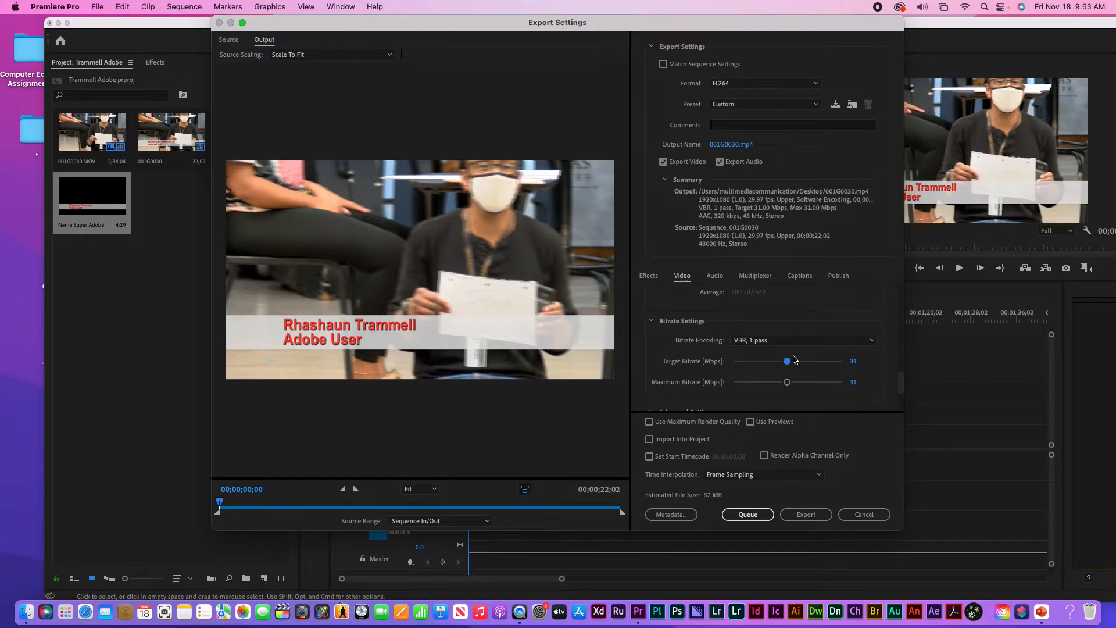
drag(788, 365, 751, 365)
Review the Audio, Multiplexer and Captions settings, then bring up the Output Name save dialog
click(716, 277)
click(755, 277)
click(804, 278)
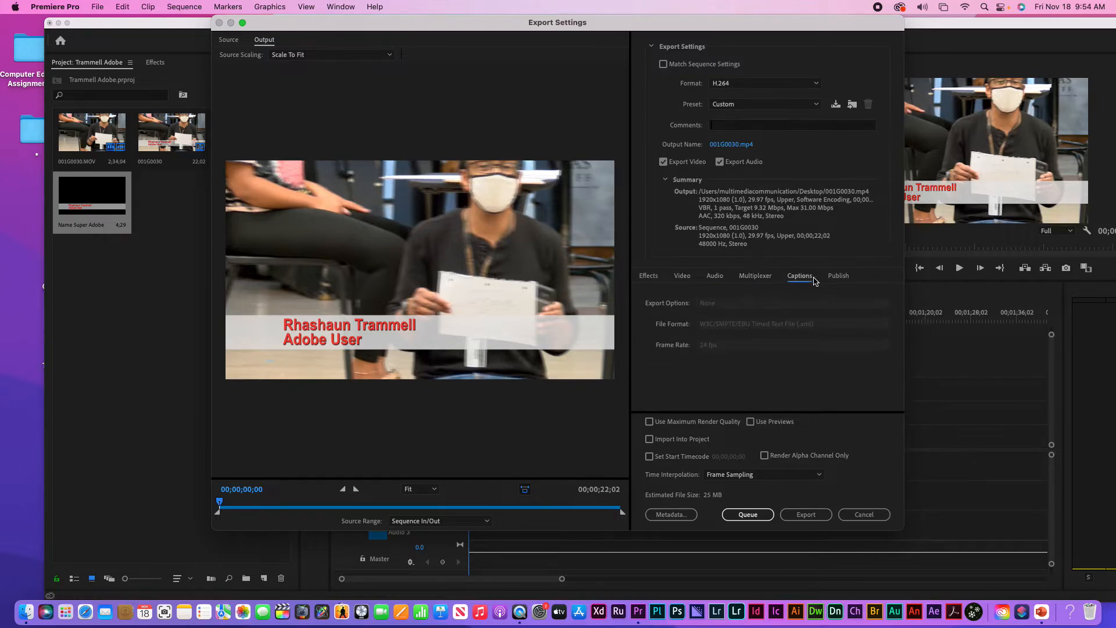
click(686, 280)
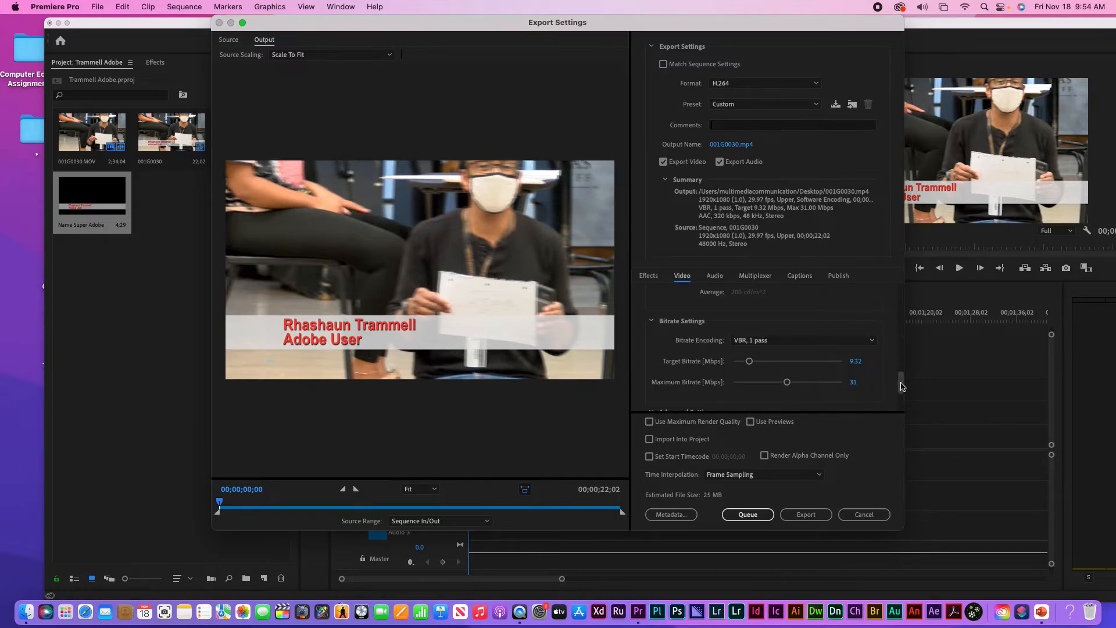
scroll(898, 381, down, 3)
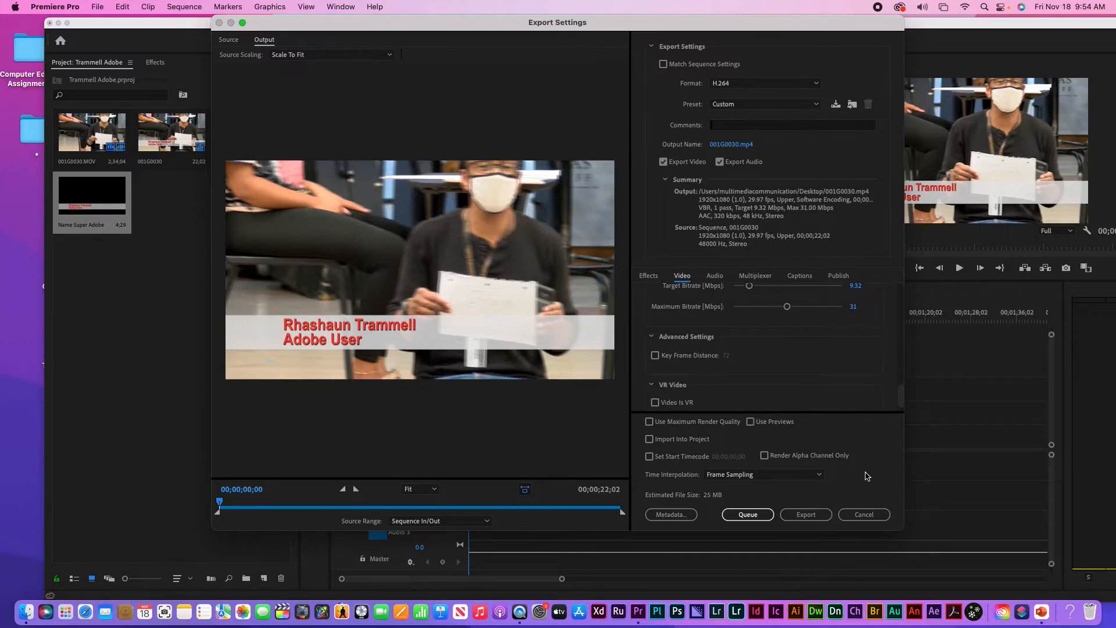
drag(898, 394, 900, 289)
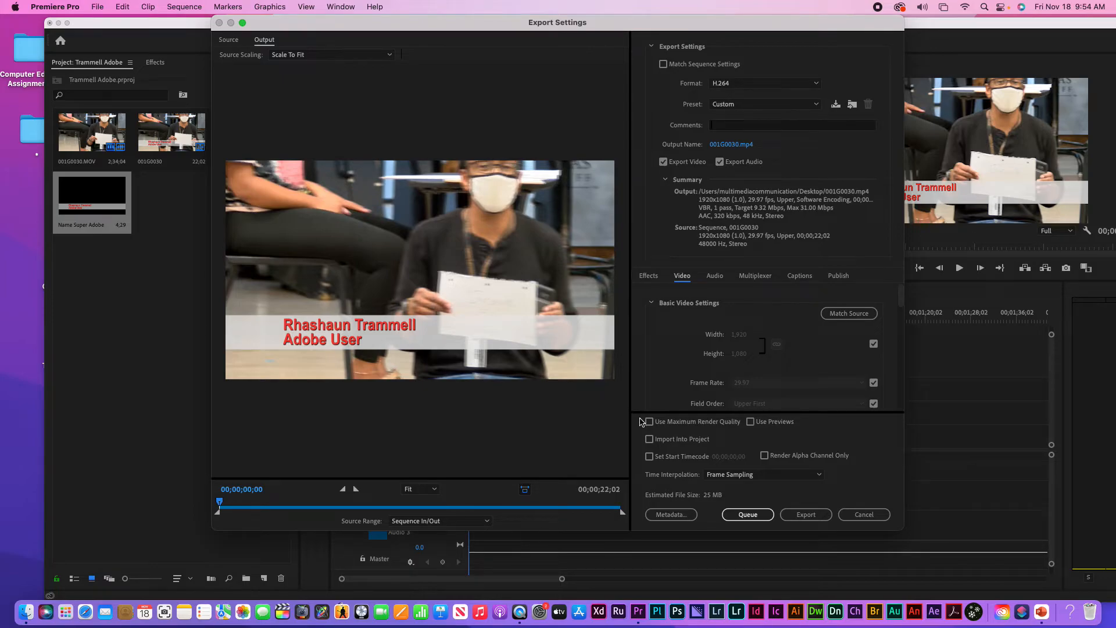
click(729, 145)
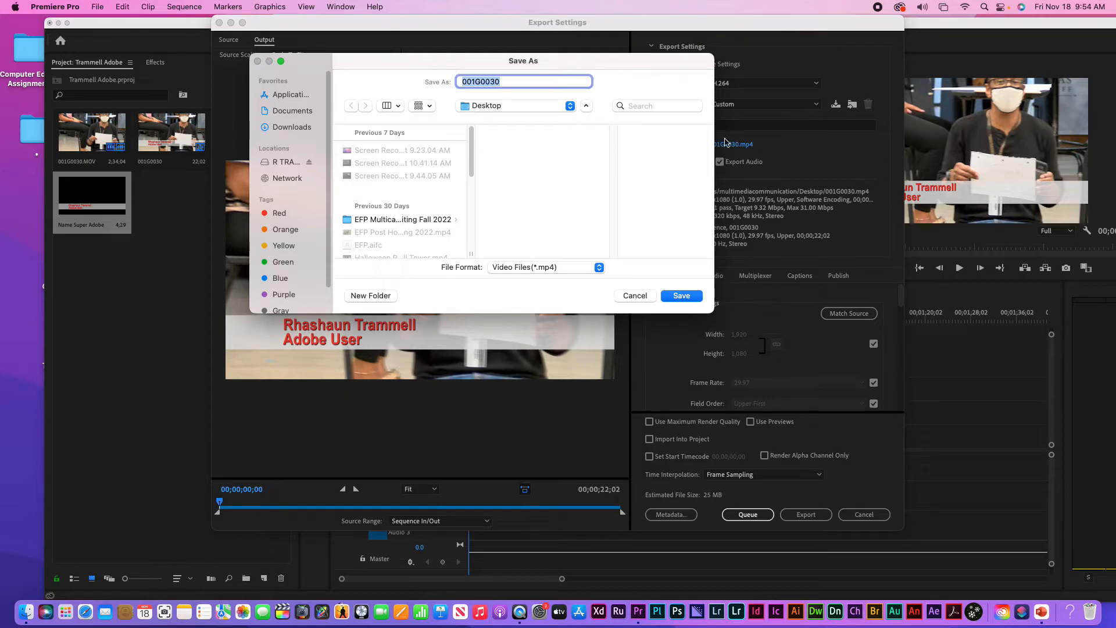
Name the output file 'Adob Export' and save it to the Desktop
text(Adob Export)
drag(386, 223, 470, 167)
scroll(470, 165, down, 1)
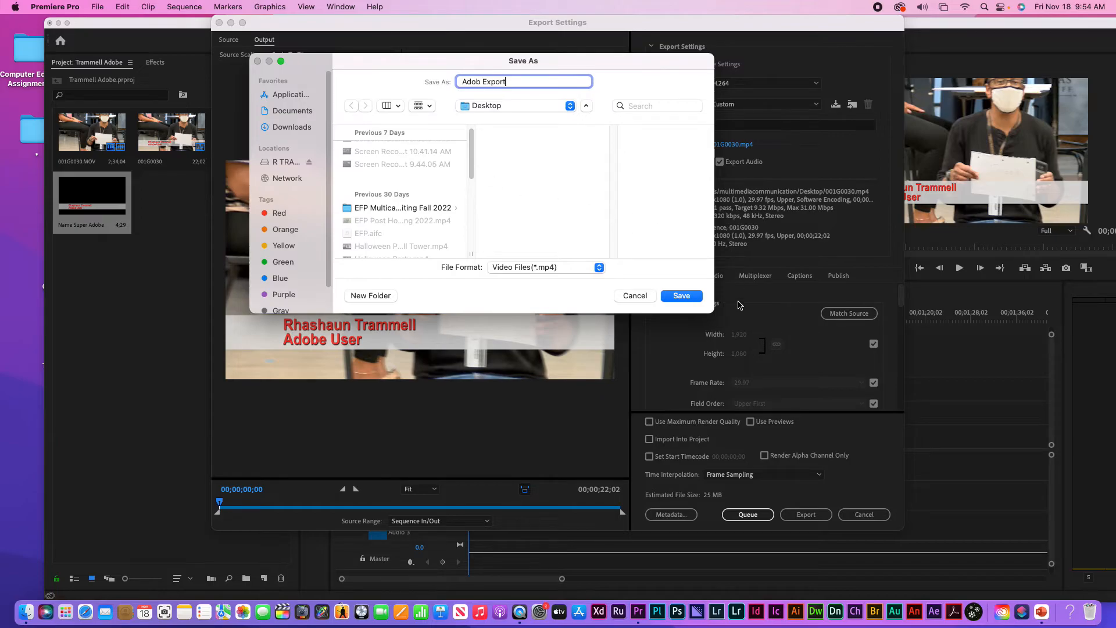
click(682, 296)
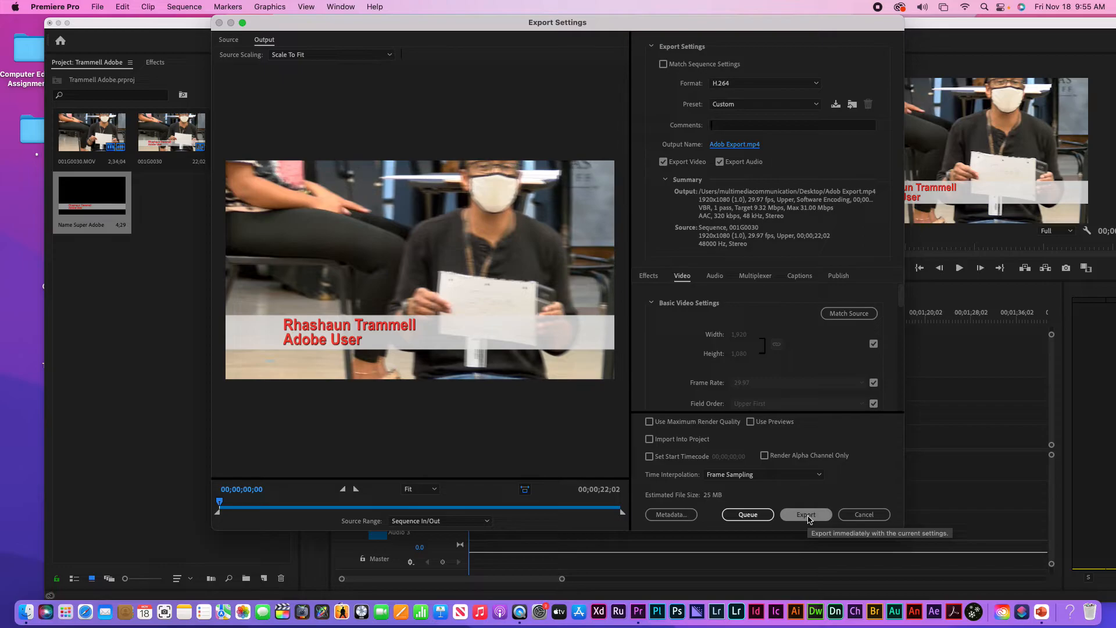
Export the 22-second sequence as H.264 to Adob Export.mp4 and wait for encoding to finish
click(808, 518)
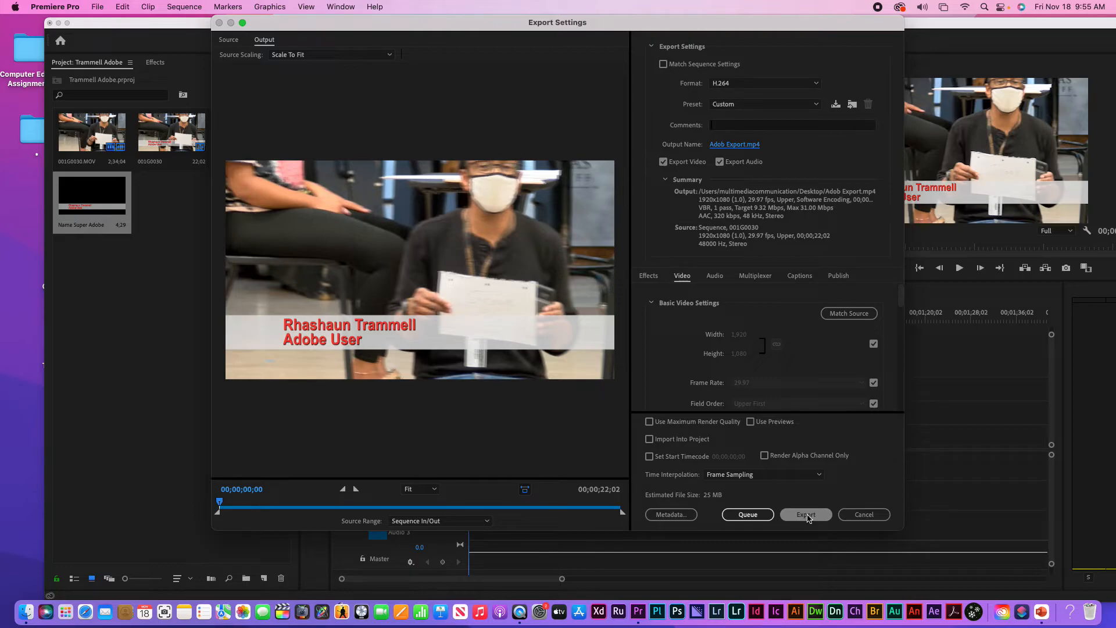
click(806, 515)
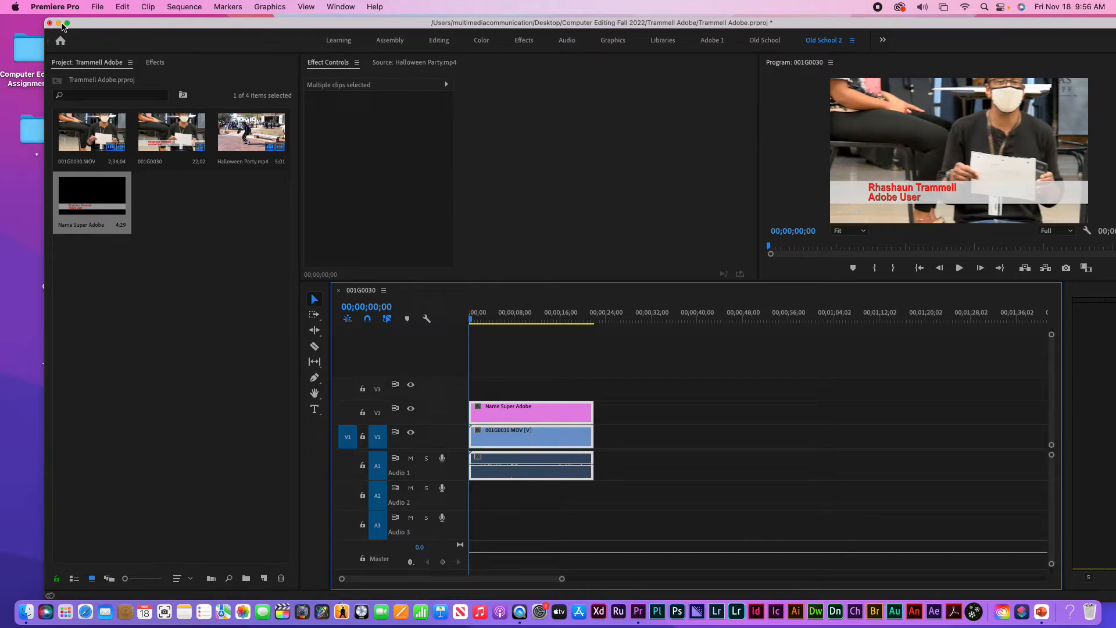
click(58, 22)
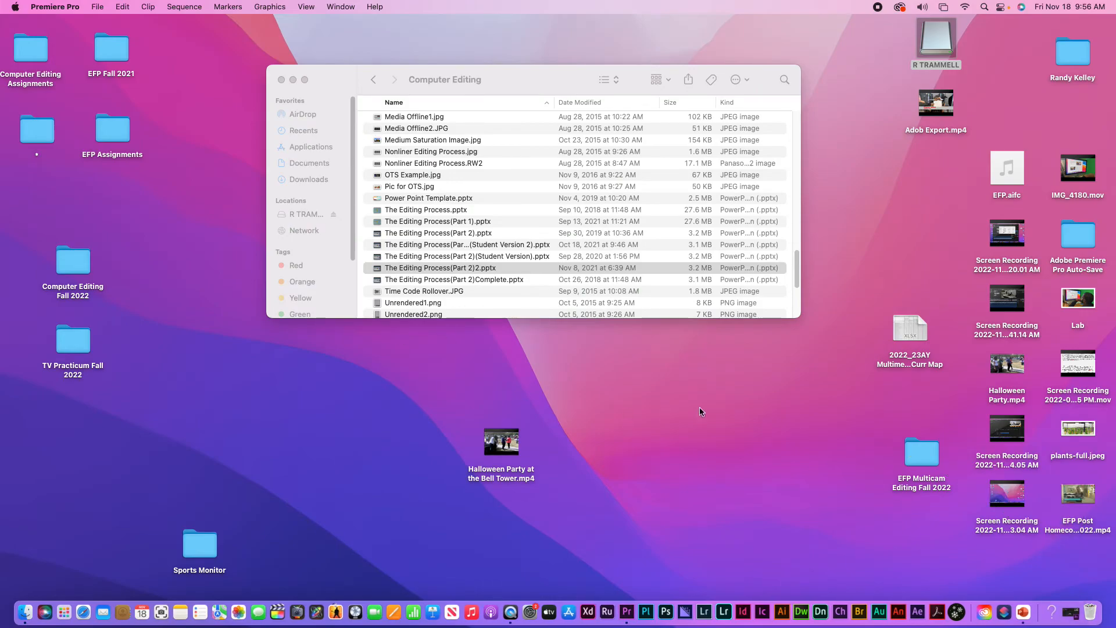
double_click(943, 108)
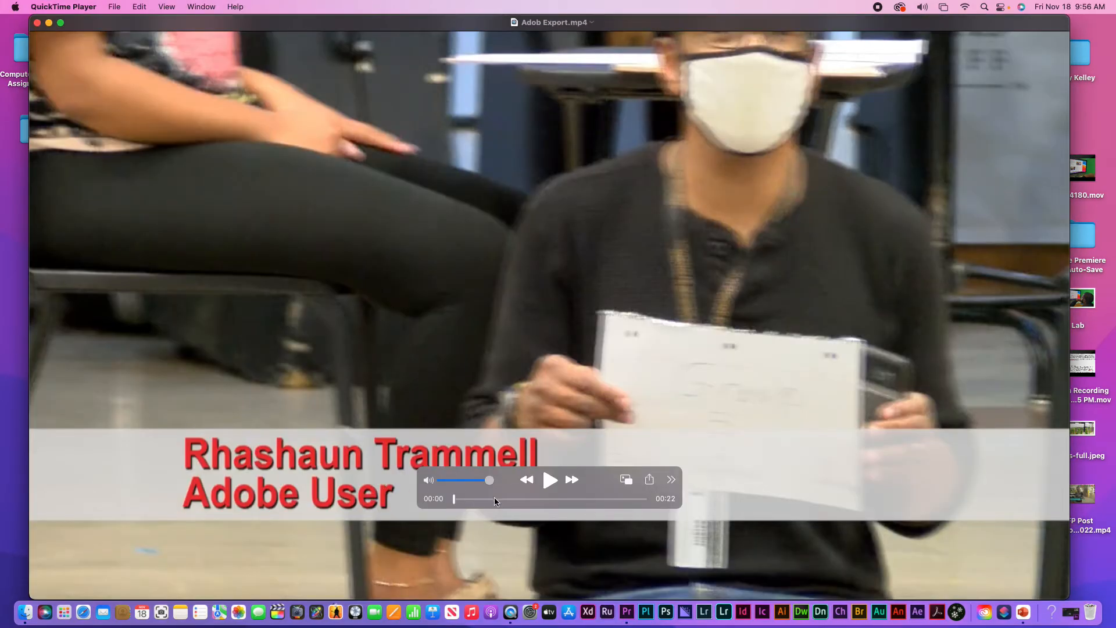
drag(462, 498, 489, 498)
click(37, 22)
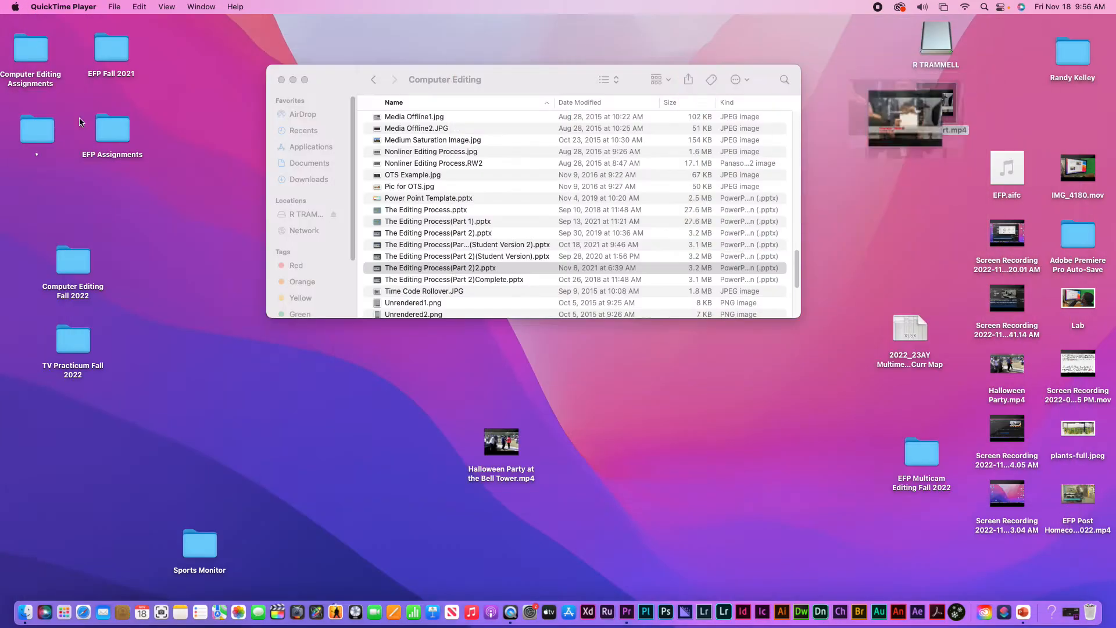
click(626, 611)
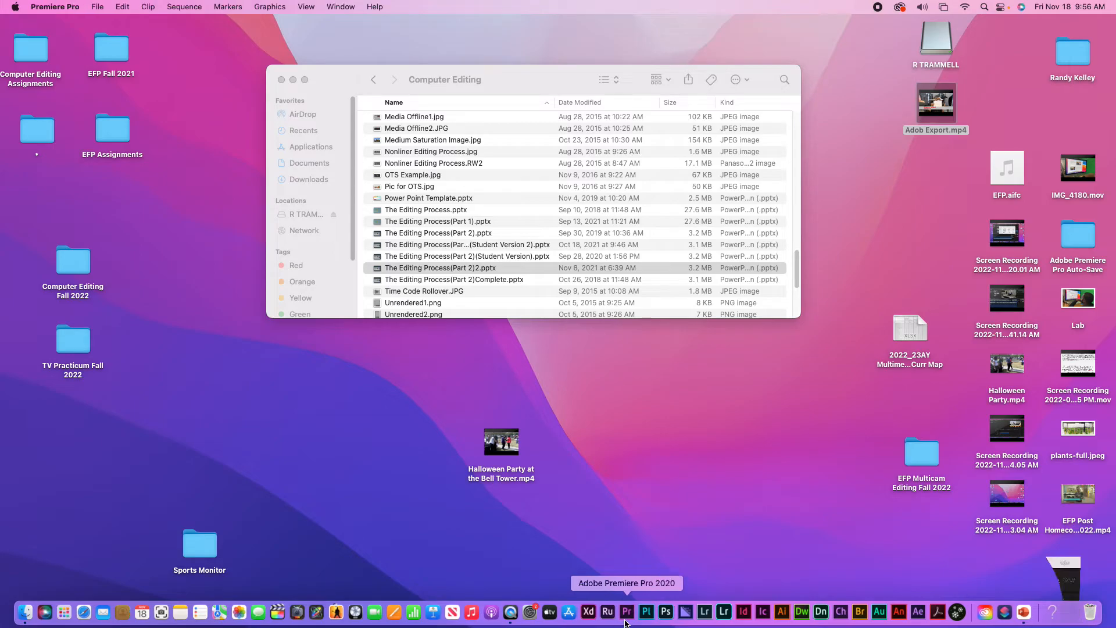
Open Export Media, rename the output to 'Adbobe Export 2', and send it to the render queue
click(99, 8)
mouse_move(137, 345)
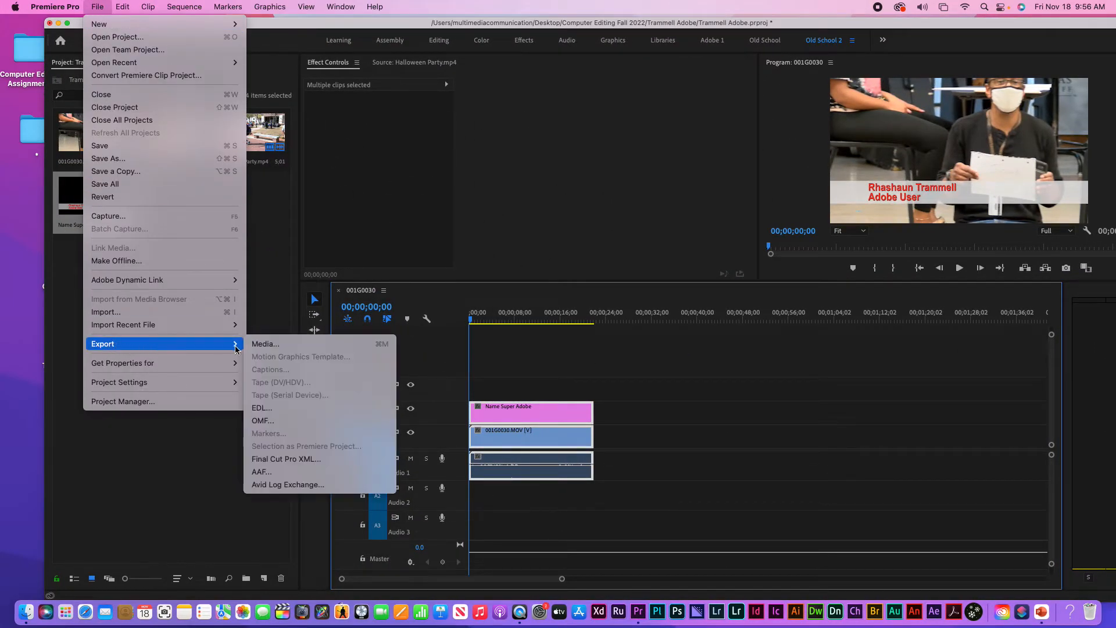
click(264, 344)
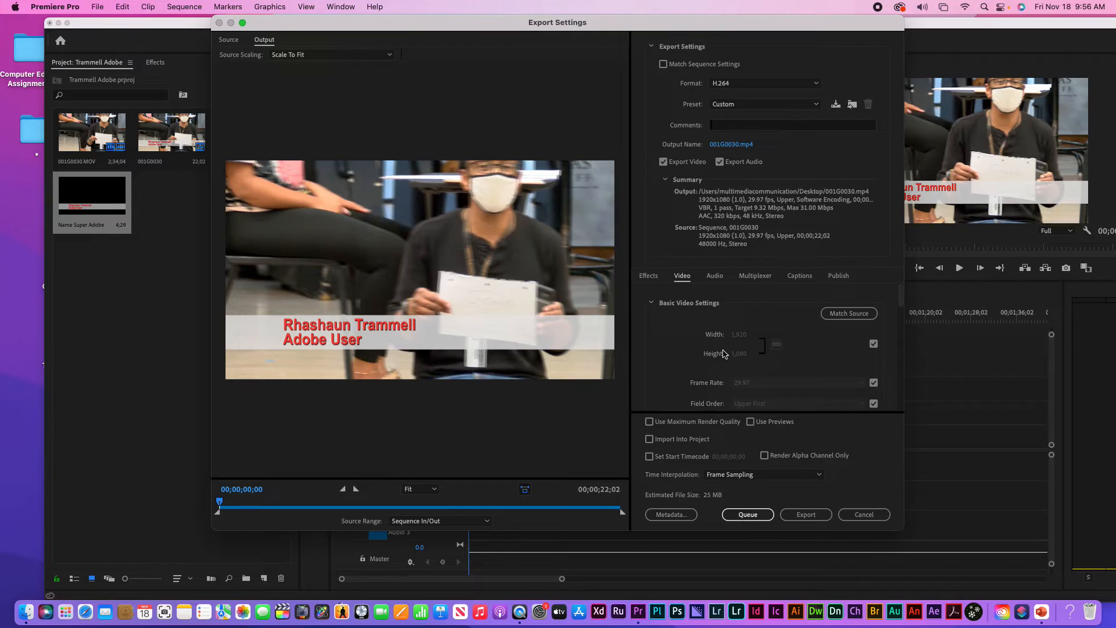
click(728, 145)
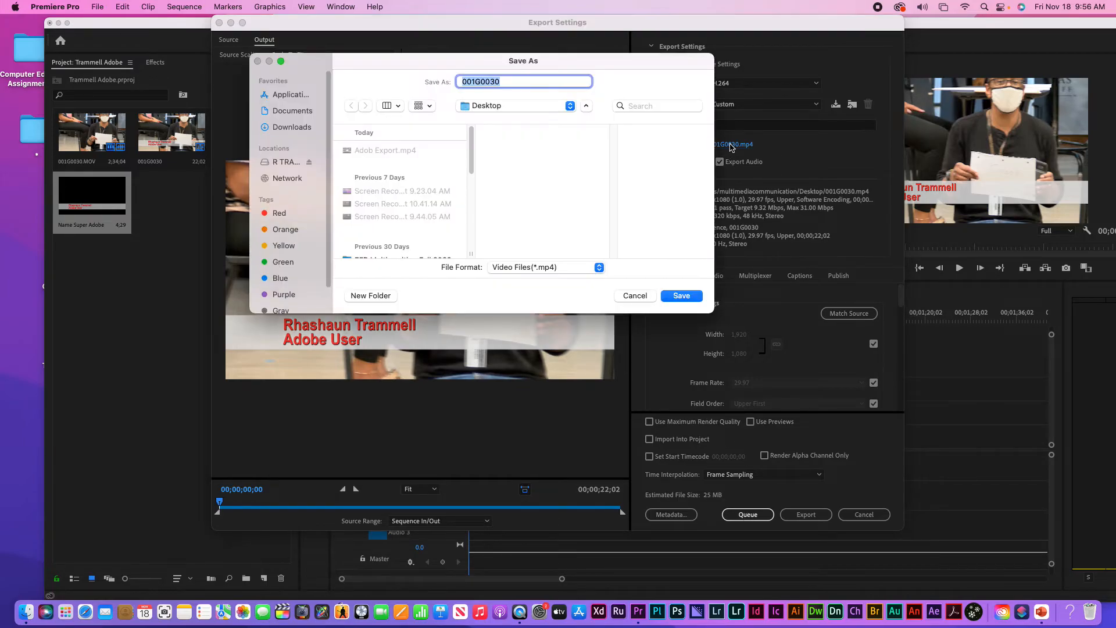
text(A)
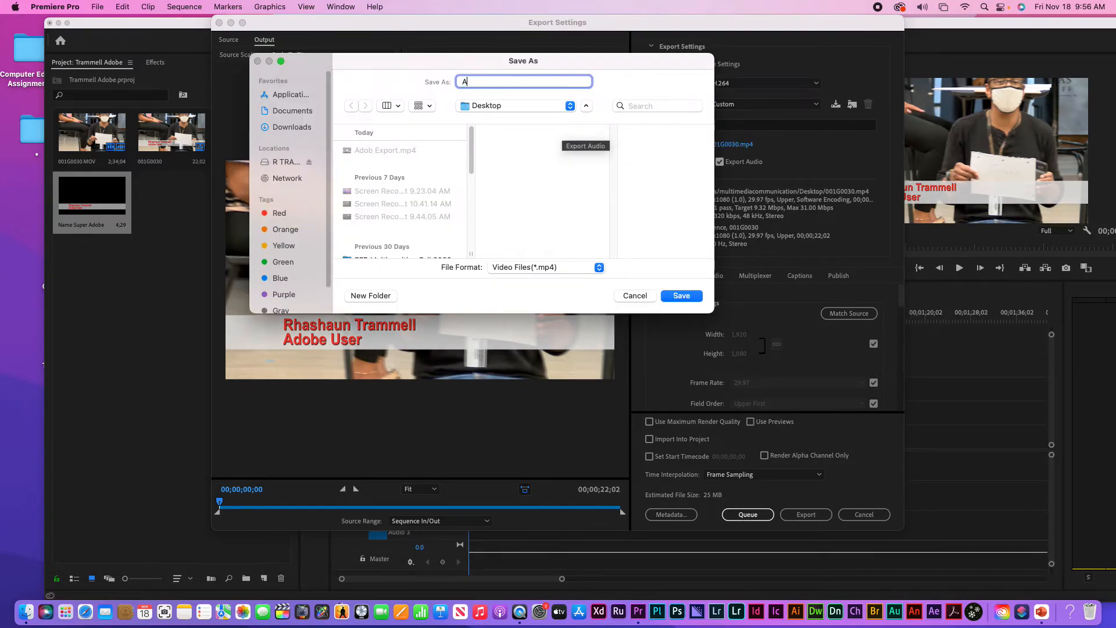
text(dbobe Export )
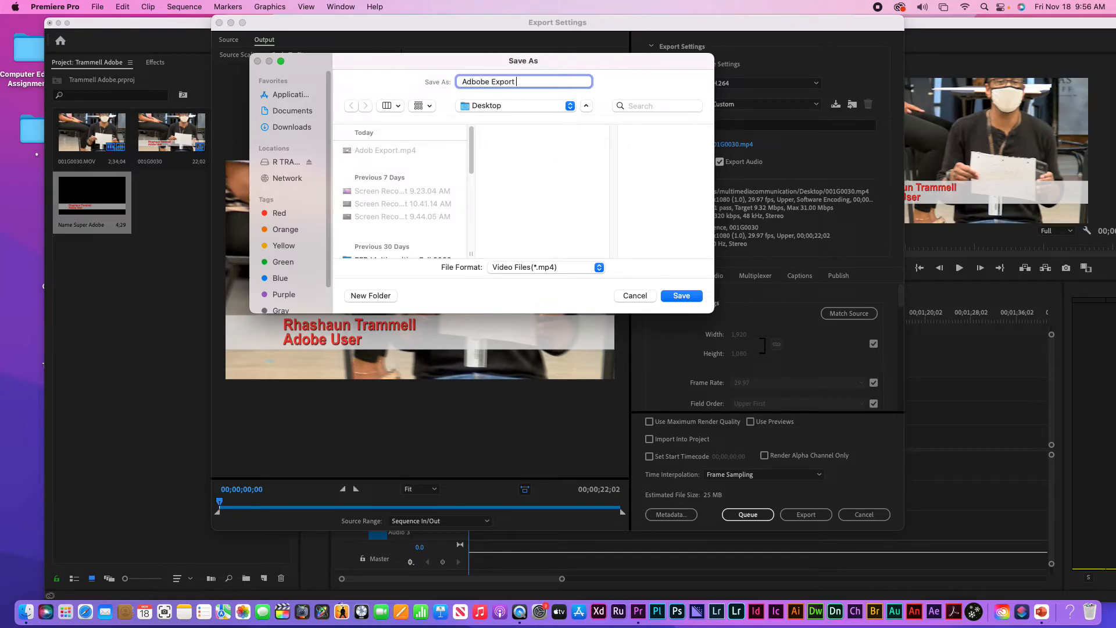
text(2)
click(682, 295)
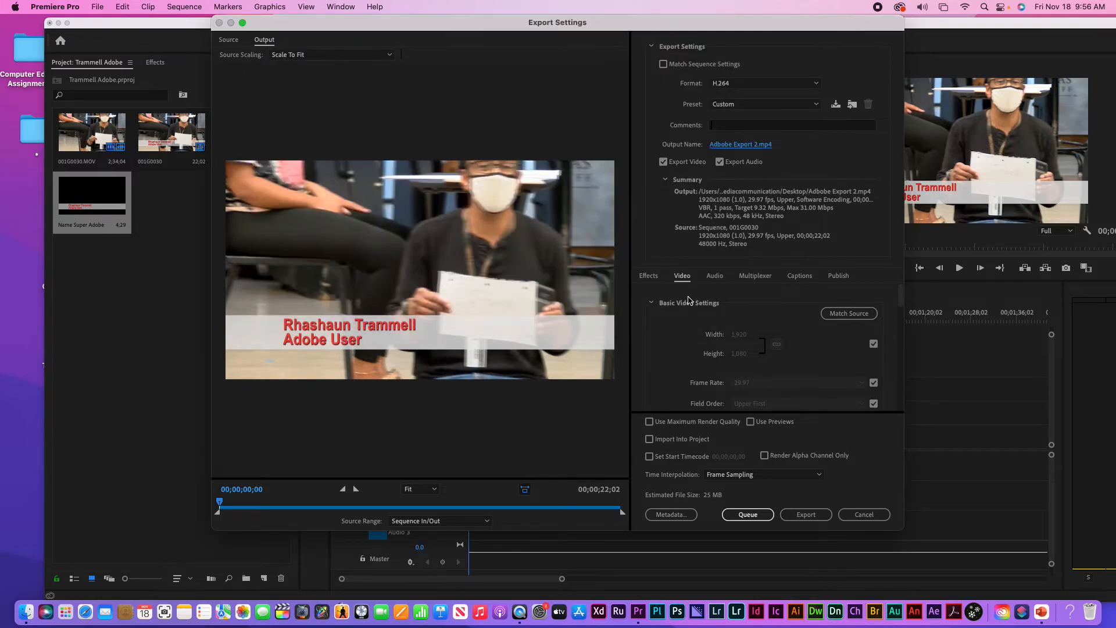
click(744, 515)
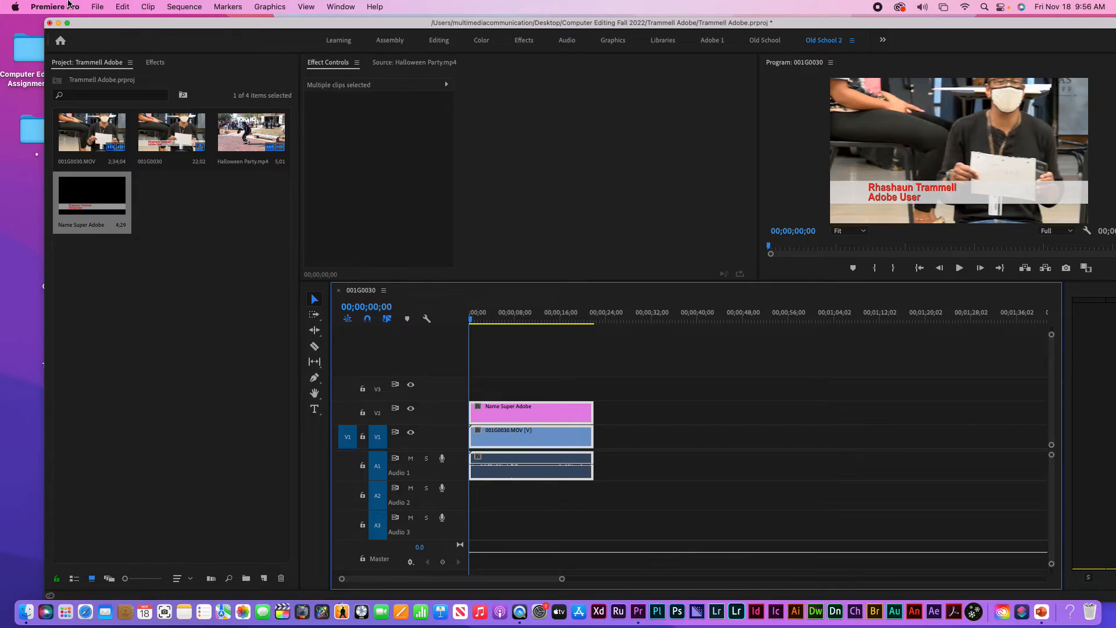
click(59, 23)
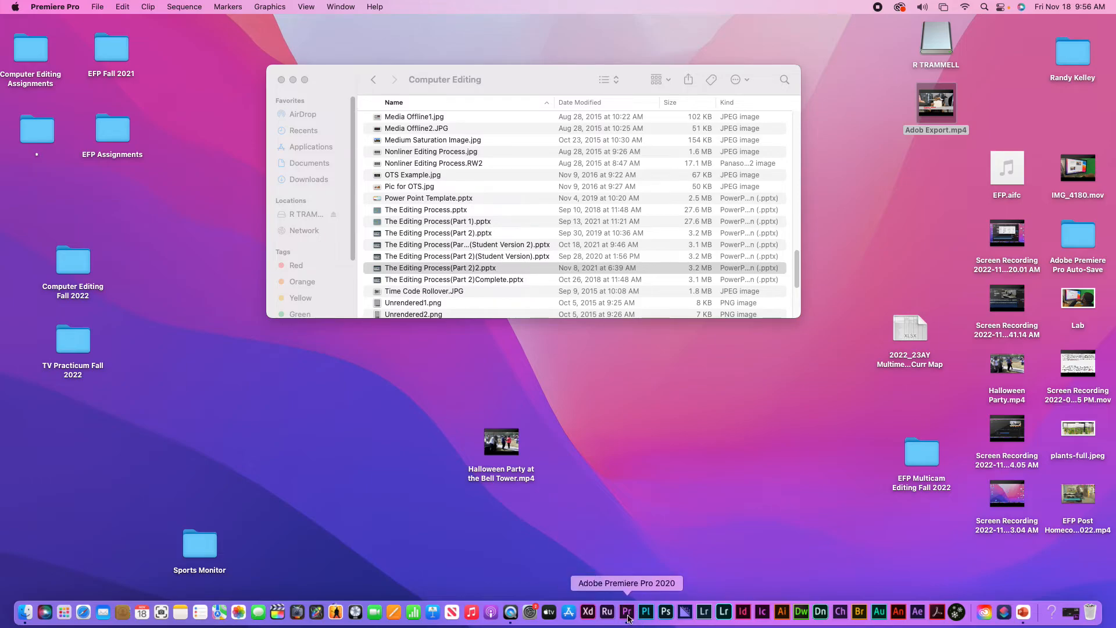
click(626, 611)
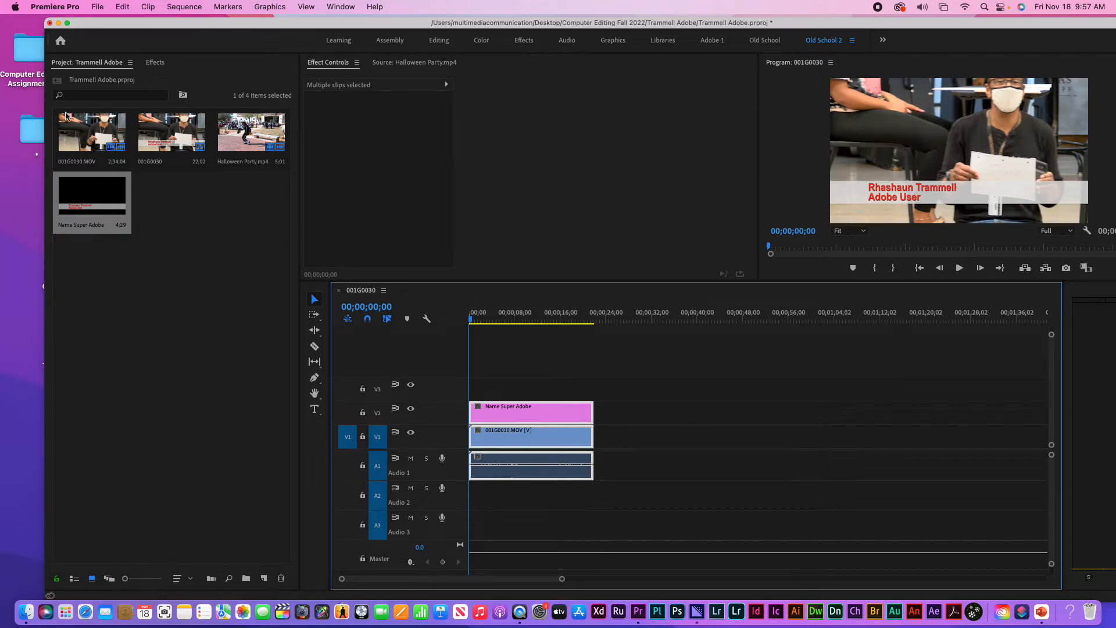
Minimize Premiere Pro to reveal Media Encoder with the Adobe Export 2.mp4 job queued
click(59, 23)
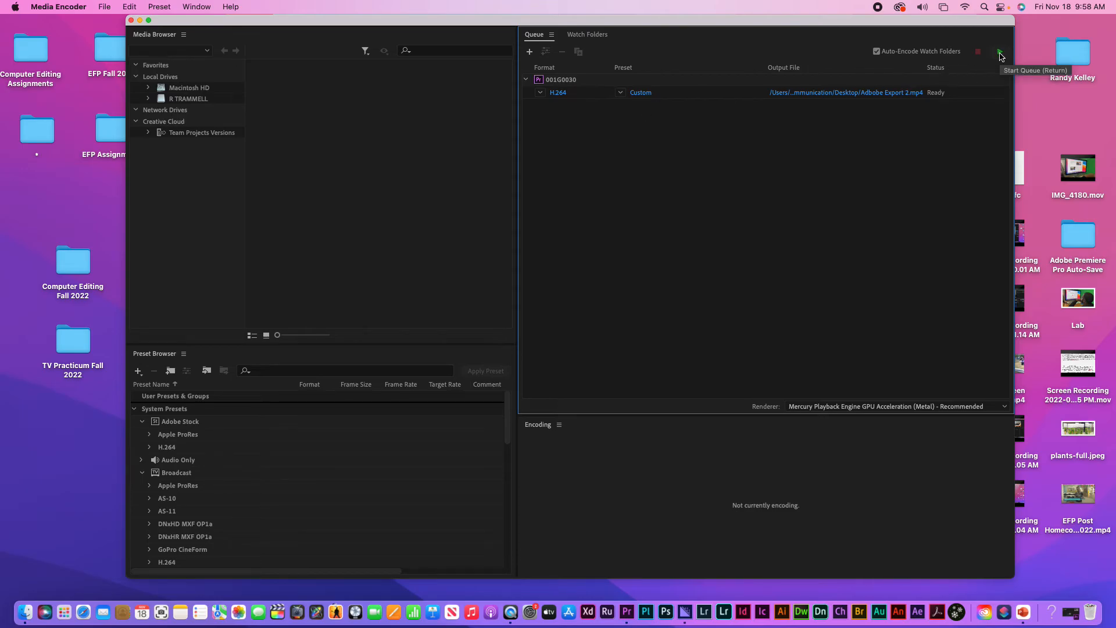
Keep the 001G0030 job's format as H.264 and start encoding Adobe Export 2.mp4
click(540, 94)
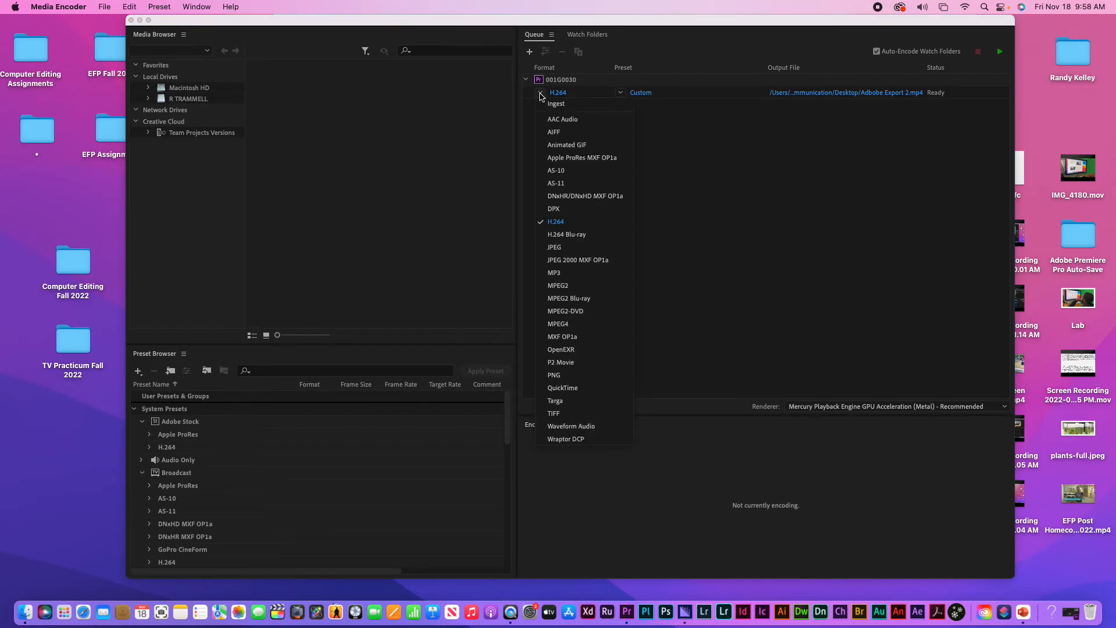
click(728, 190)
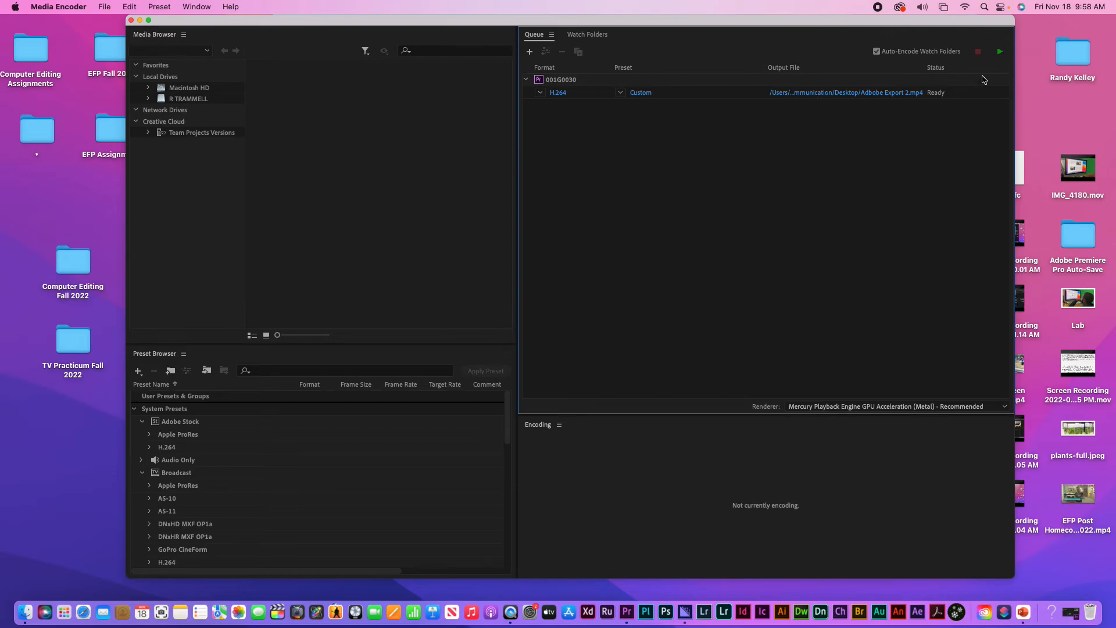
click(1001, 52)
Once the encode is Done, minimize Media Encoder and select Adobe Export 2.mp4 on the desktop
click(140, 20)
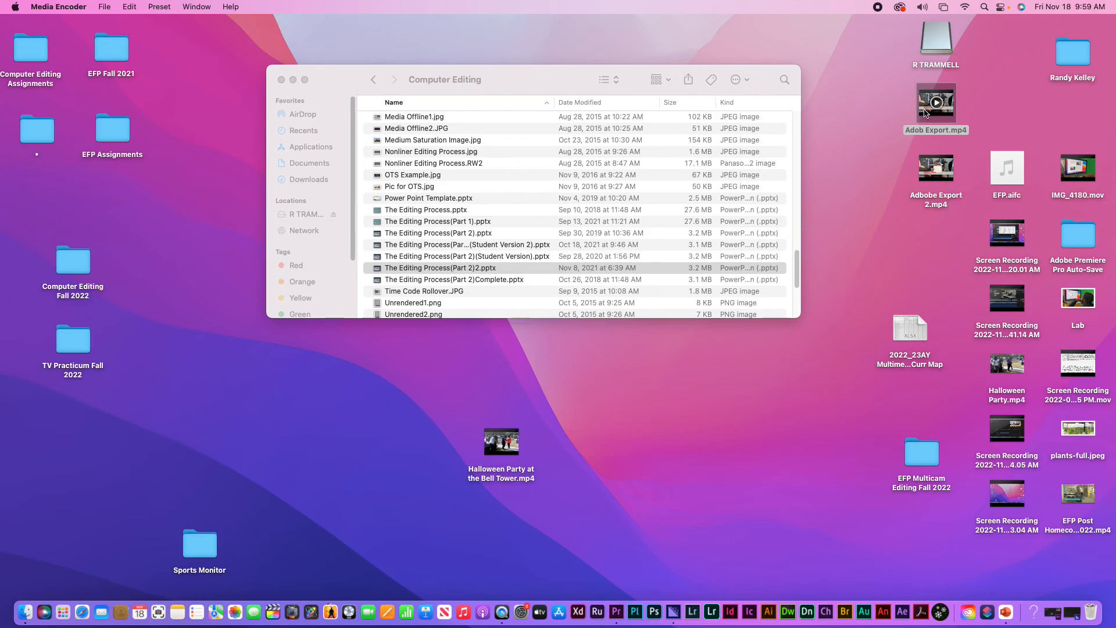
click(926, 180)
Open Adobe Export 2.mp4 in QuickTime Player and scrub to 00:04 to view the red name title
double_click(926, 180)
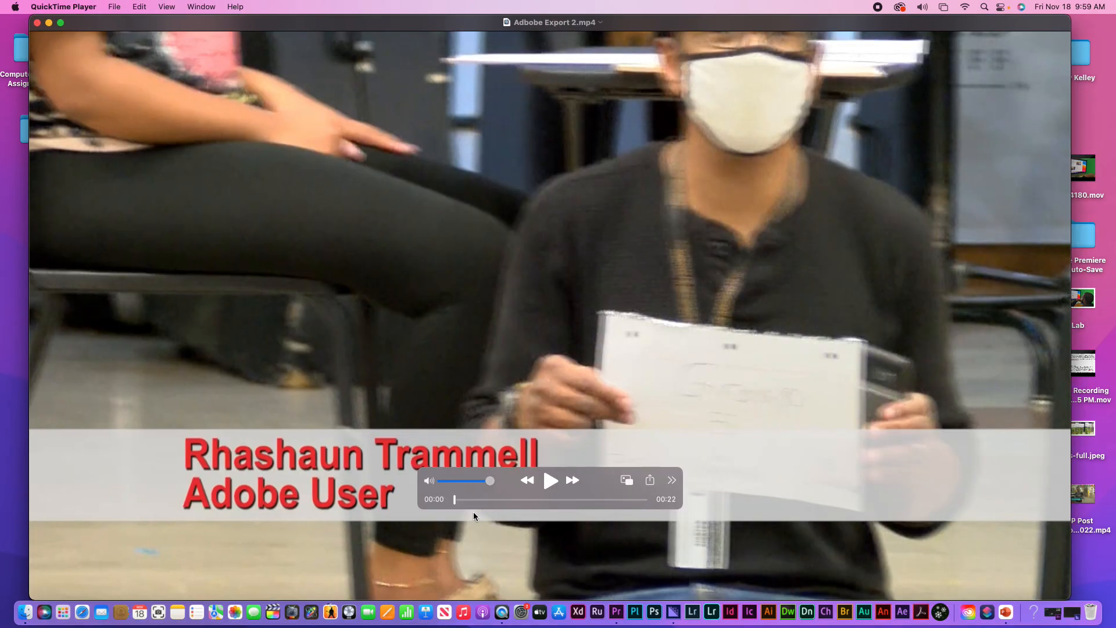
drag(462, 498, 492, 500)
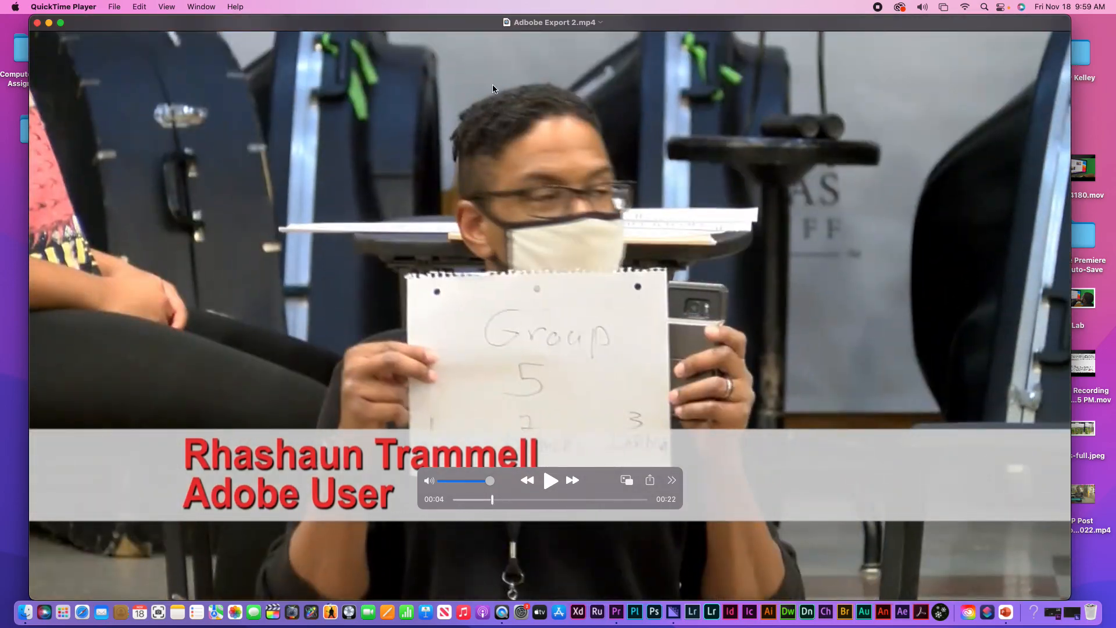